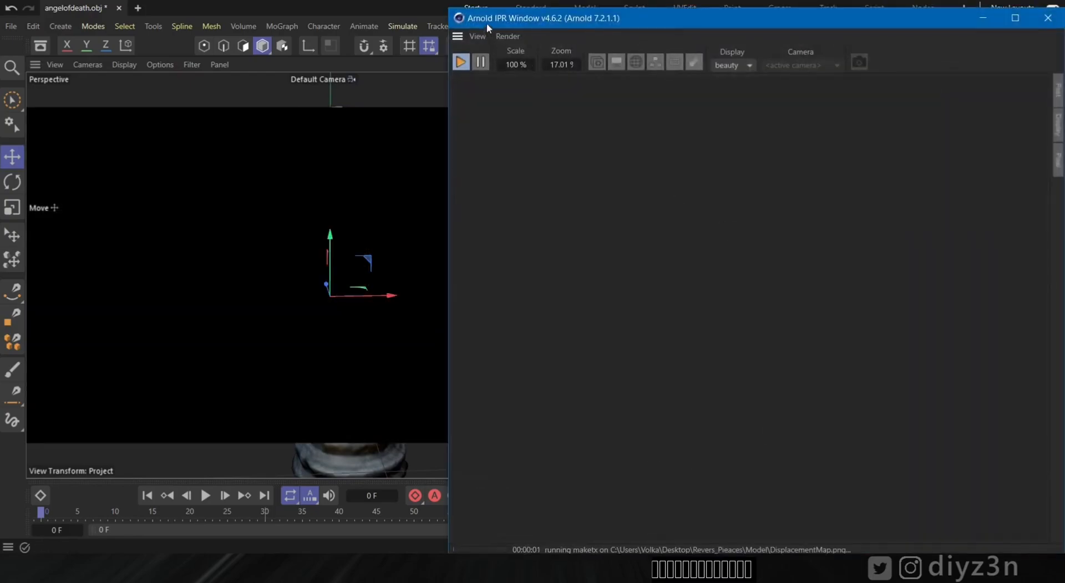
# Step: Preview the render inside the IPR window with Render to viewport off, and turn the option back on
pyautogui.click(506, 36)
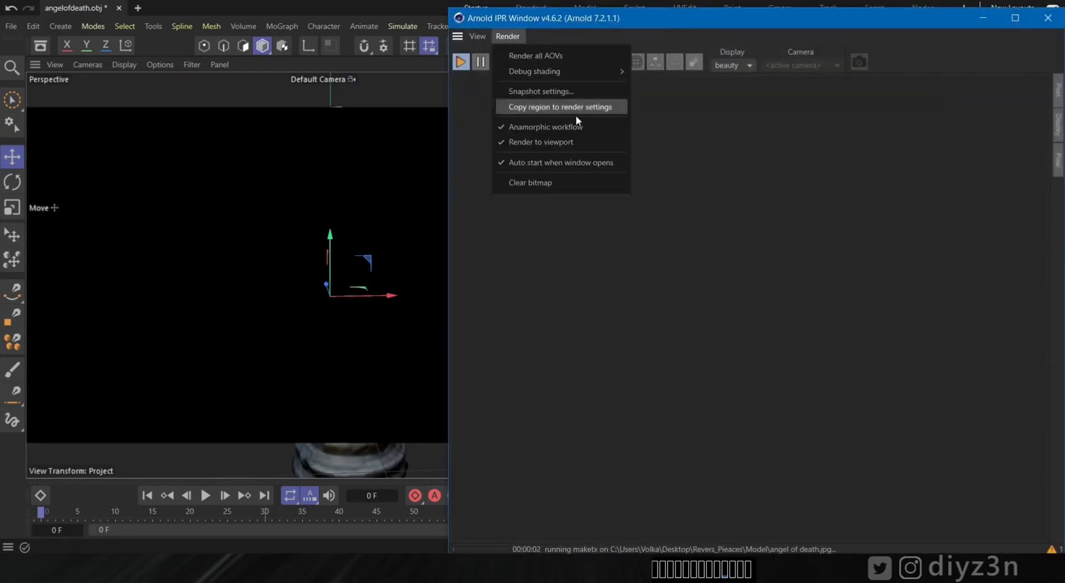
pyautogui.click(549, 145)
pyautogui.scroll(5, 807, 361)
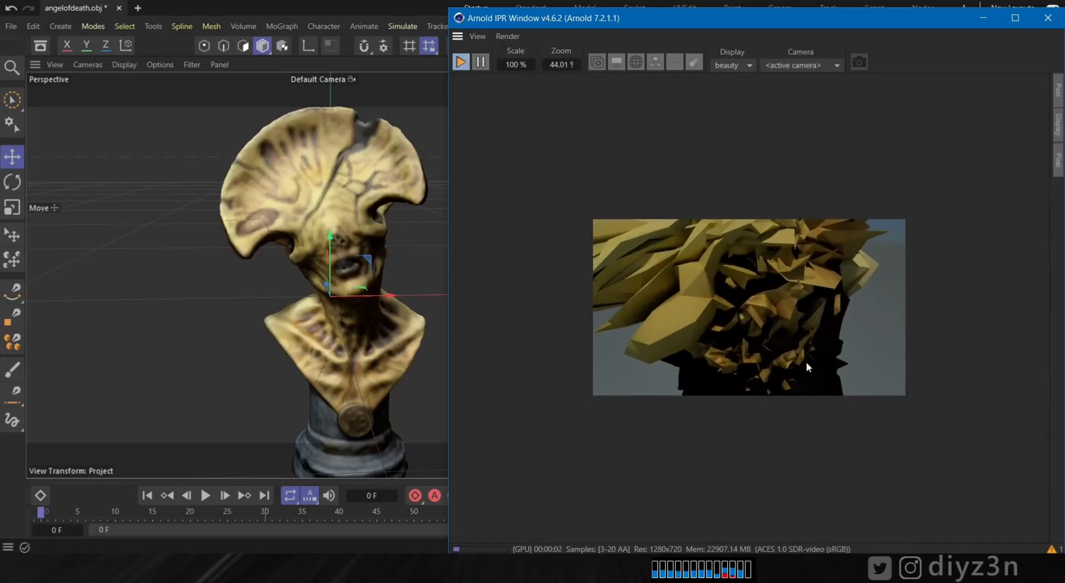
pyautogui.click(508, 36)
pyautogui.click(527, 145)
# Step: Shrink the IPR window, stop the render and check the displacement settings of the angel of death material
pyautogui.moveTo(449, 8); pyautogui.dragTo(640, 373)
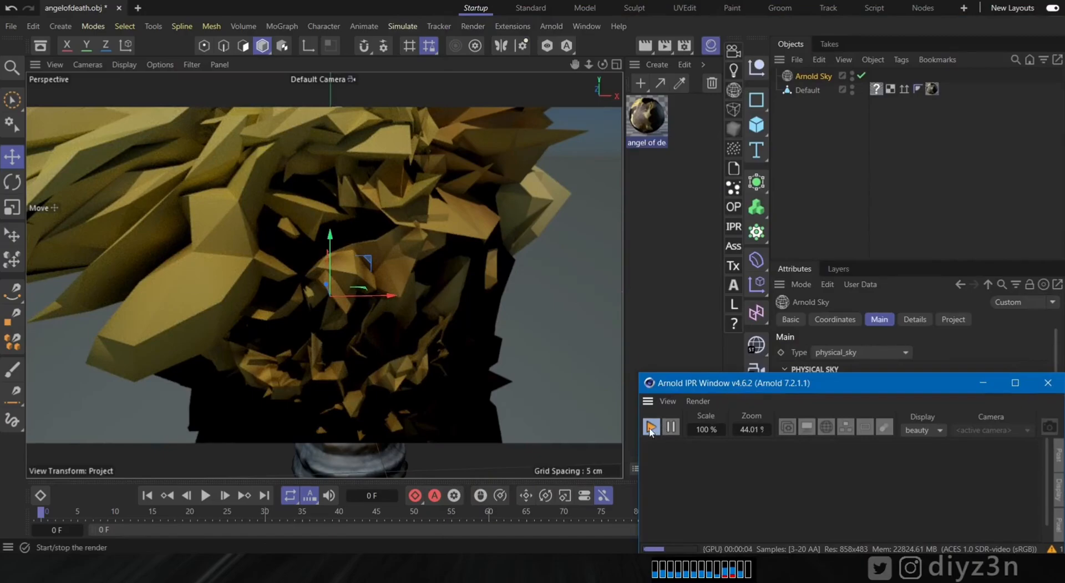
pyautogui.click(651, 432)
pyautogui.doubleClick(647, 116)
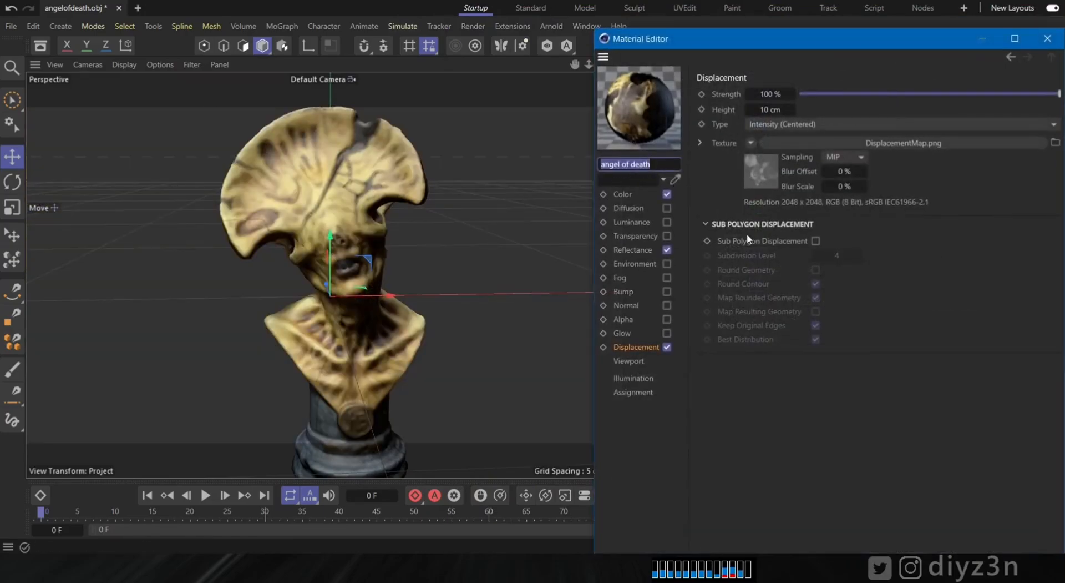
pyautogui.click(1048, 39)
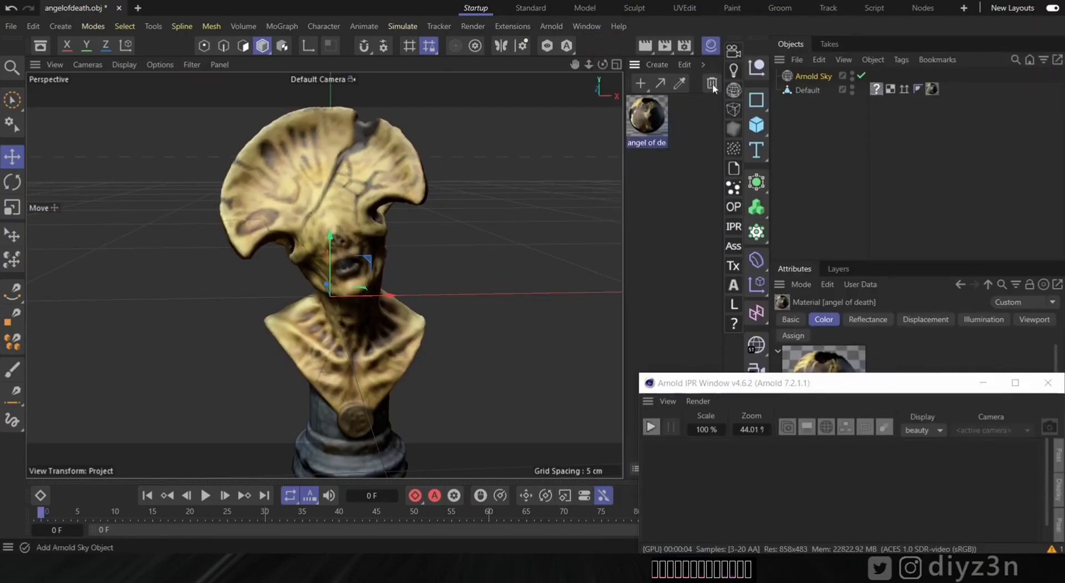
# Step: Convert the selected angel of death C4D material to an Arnold material
pyautogui.click(552, 25)
pyautogui.moveTo(578, 235)
pyautogui.moveTo(683, 237)
pyautogui.moveTo(765, 277)
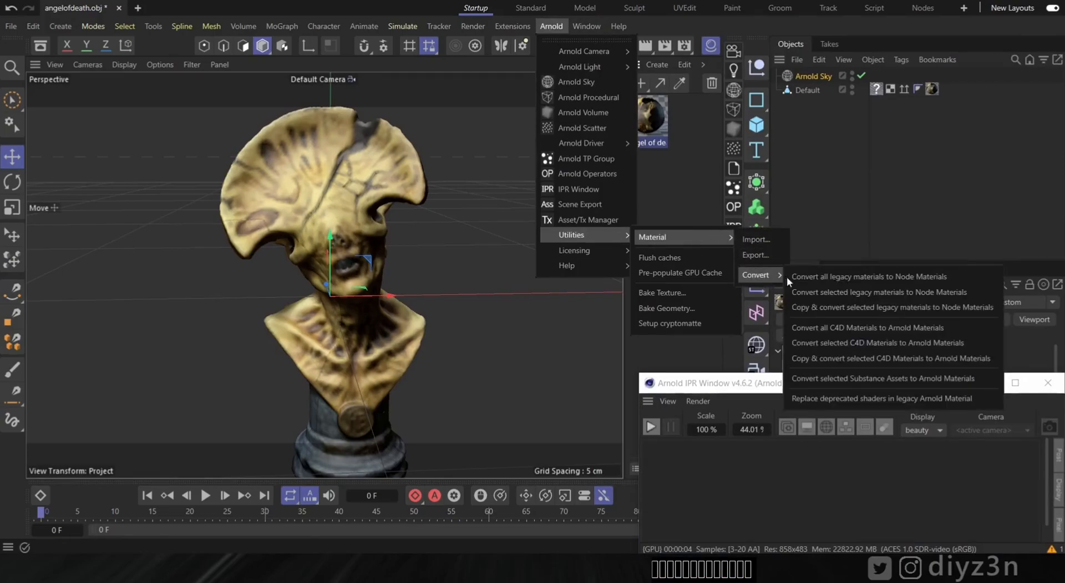
pyautogui.click(978, 346)
# Step: Open the converted material's node graph and spread out the base, main, disp_map and Arnold Material nodes
pyautogui.doubleClick(645, 111)
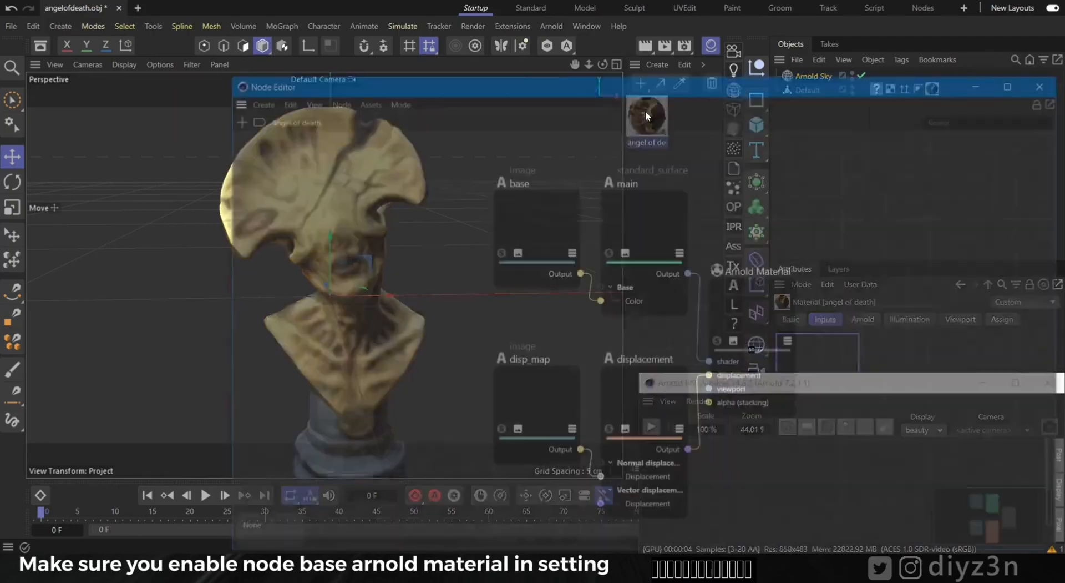
pyautogui.moveTo(682, 337); pyautogui.dragTo(832, 304)
pyautogui.moveTo(538, 211); pyautogui.dragTo(612, 224)
pyautogui.moveTo(451, 212); pyautogui.dragTo(472, 221)
pyautogui.moveTo(429, 377); pyautogui.dragTo(369, 392)
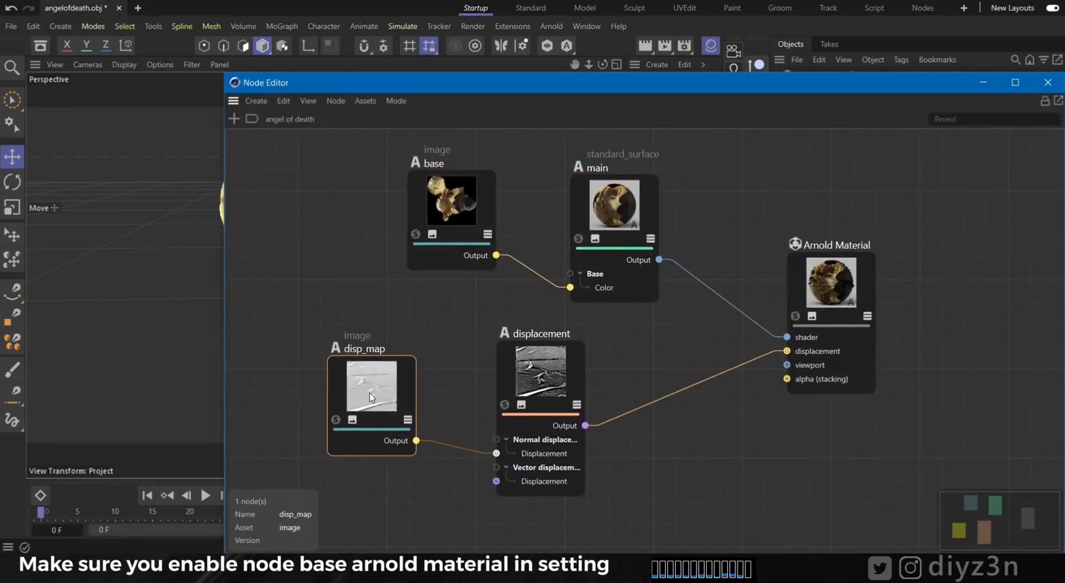
# Step: Select the displacement node, shrink the Node Editor and rearrange it and the IPR window to uncover the node's attributes
pyautogui.click(541, 361)
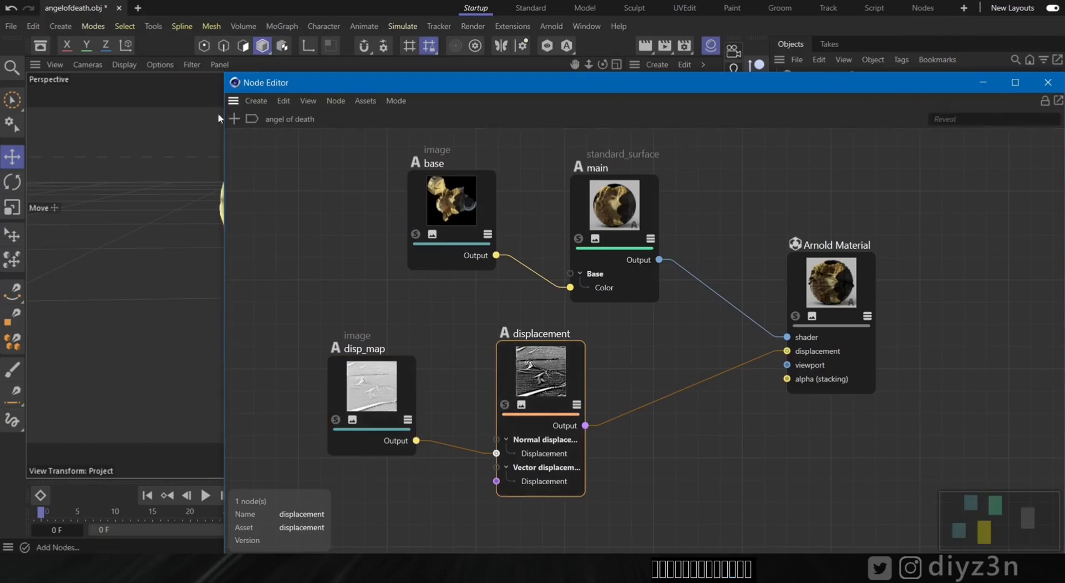
pyautogui.moveTo(224, 72); pyautogui.dragTo(585, 205)
pyautogui.moveTo(755, 222); pyautogui.dragTo(333, 48)
pyautogui.moveTo(398, 273); pyautogui.dragTo(322, 173, button='middle')
pyautogui.moveTo(954, 393); pyautogui.dragTo(478, 454)
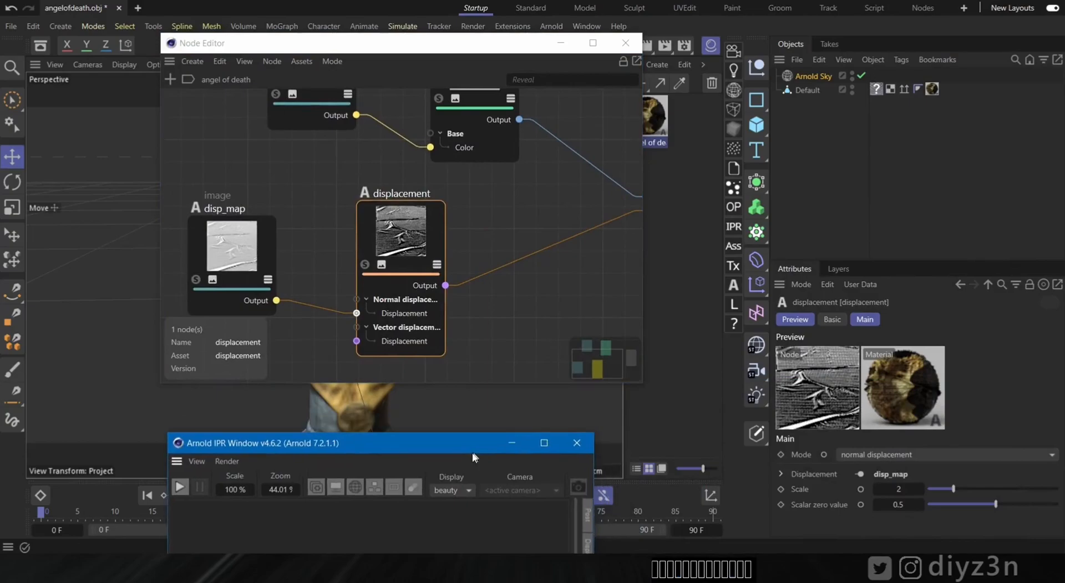
# Step: Set the displacement node's scalar zero value to 0.6 and start the IPR render with the viewport uncovered
pyautogui.click(900, 504)
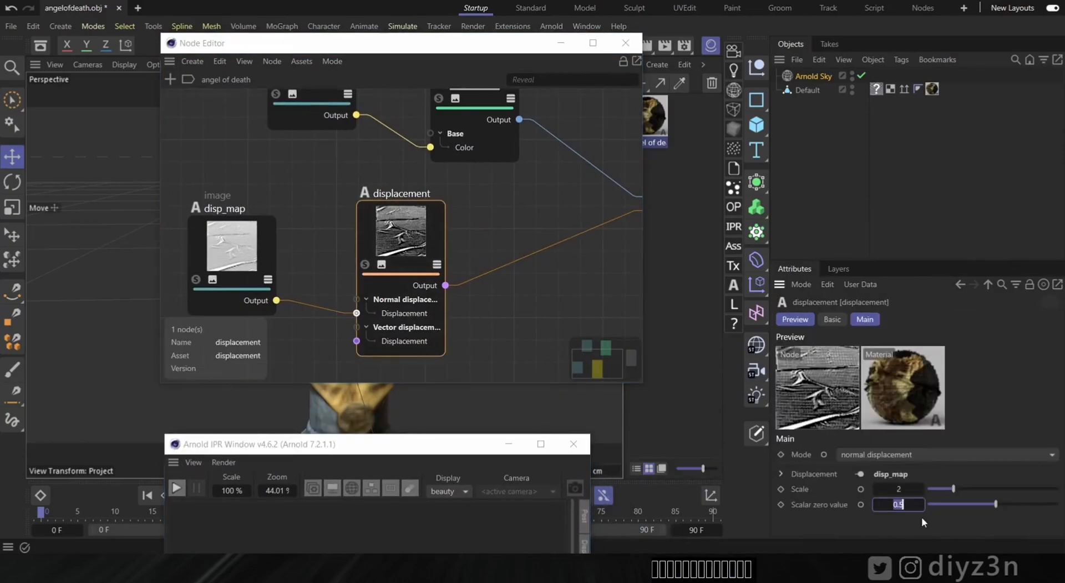
pyautogui.write('0.6')
pyautogui.press('Return')
pyautogui.click(175, 488)
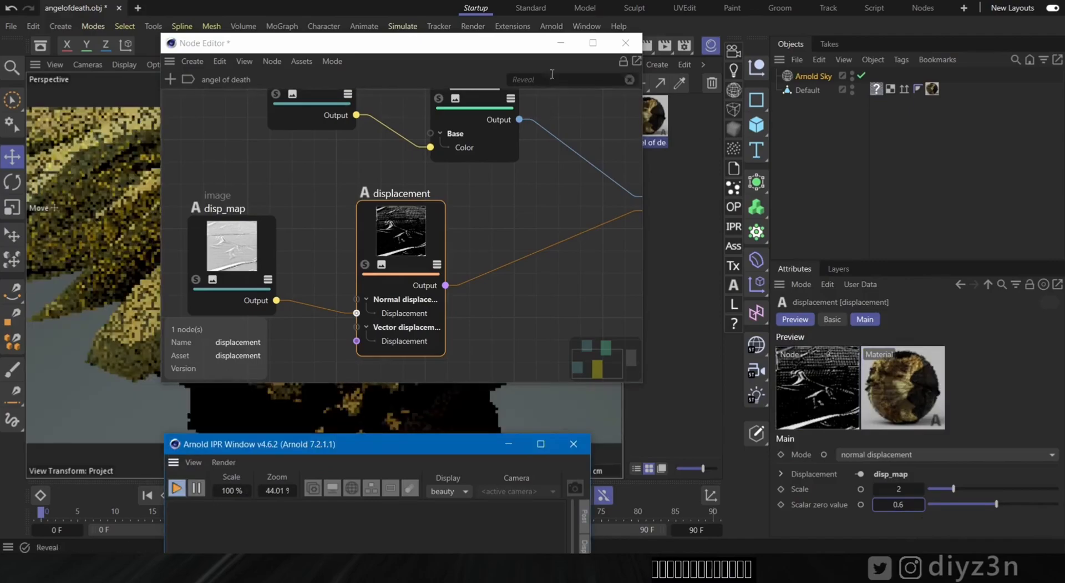
pyautogui.moveTo(501, 43); pyautogui.dragTo(850, 6)
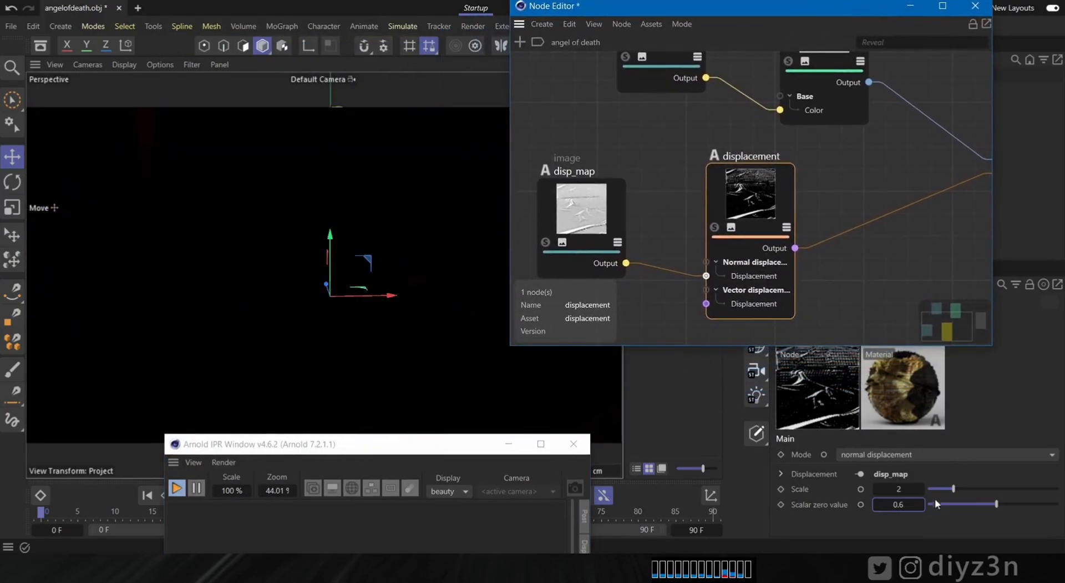
# Step: Try the displacement node's scale at 1 and at 0.1
pyautogui.click(899, 488)
pyautogui.write('1')
pyautogui.press('Return')
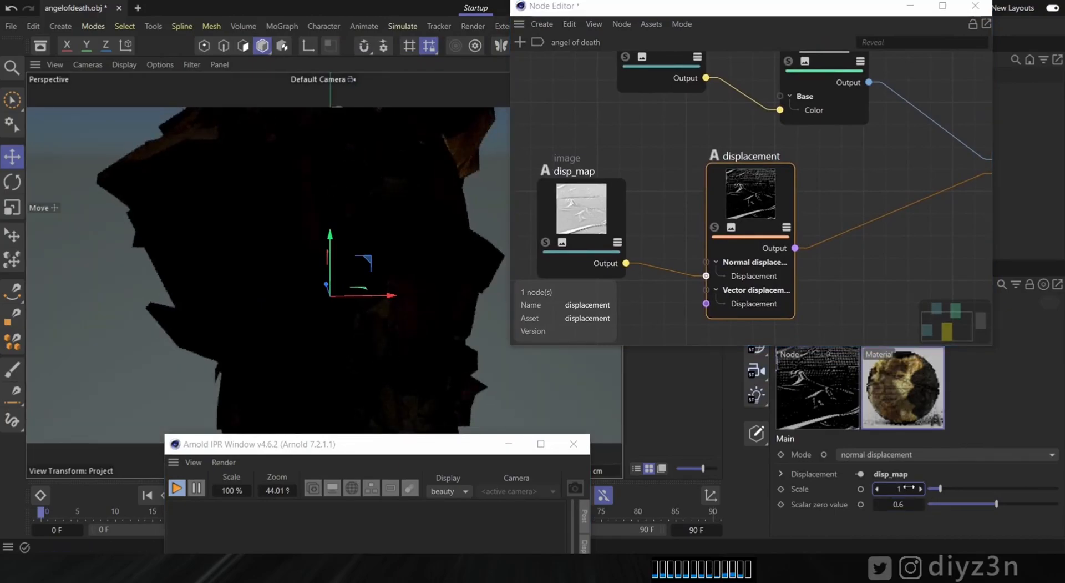
pyautogui.write('0.1')
pyautogui.press('Return')
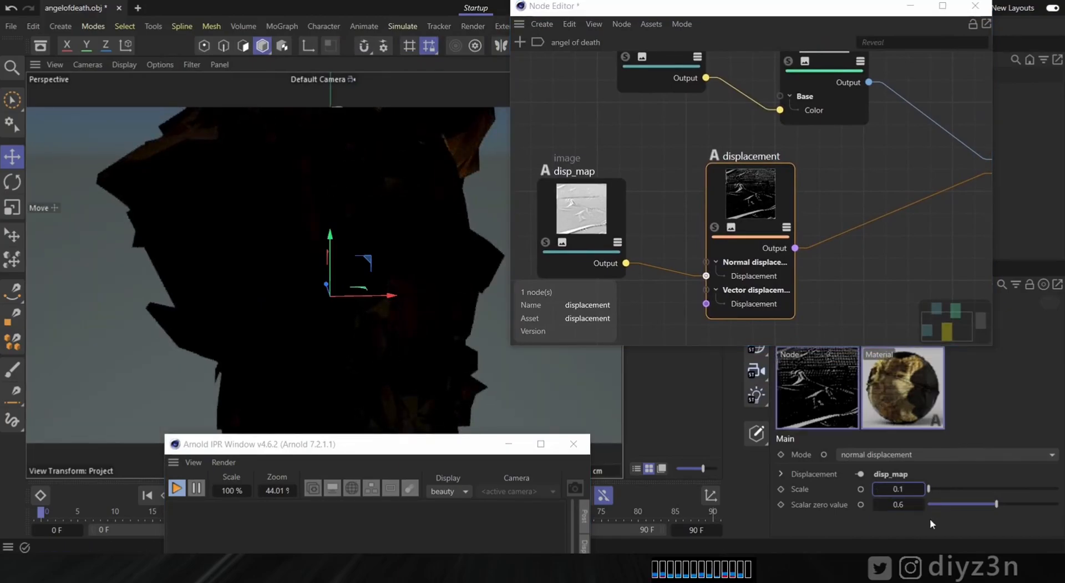
# Step: Restart the render to check the displaced bust from another angle, and stop it
pyautogui.keyDown('alt'); pyautogui.moveTo(449, 315); pyautogui.dragTo(236, 425); pyautogui.keyUp('alt')
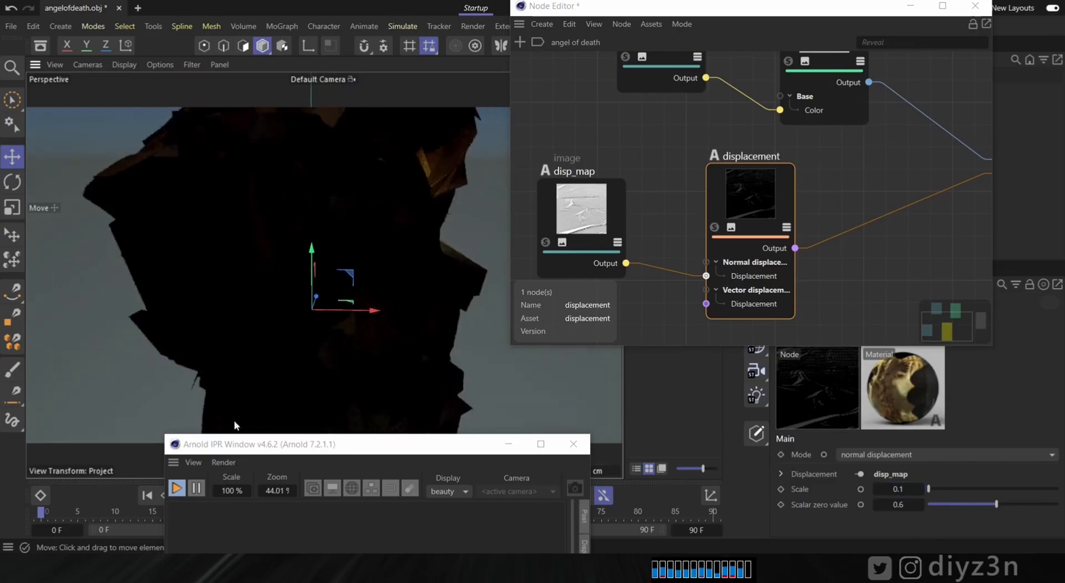
pyautogui.click(176, 488)
pyautogui.click(176, 488)
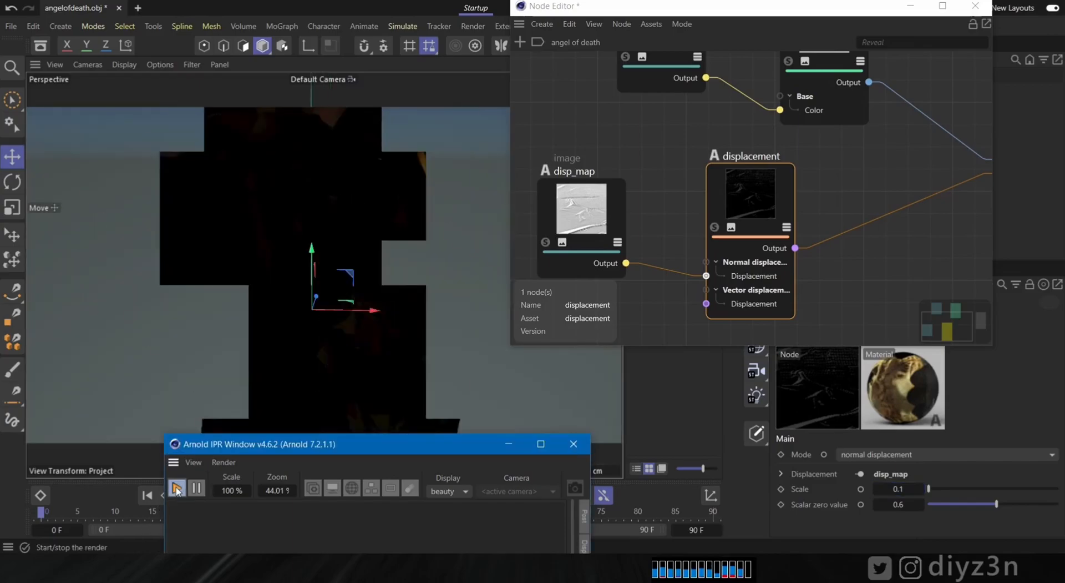
pyautogui.keyDown('alt'); pyautogui.moveTo(275, 296); pyautogui.dragTo(377, 301); pyautogui.keyUp('alt')
pyautogui.click(176, 488)
# Step: Disconnect the base image from the main shader's colour and render the untextured bust from a closer view
pyautogui.moveTo(739, 123); pyautogui.dragTo(735, 189, button='middle')
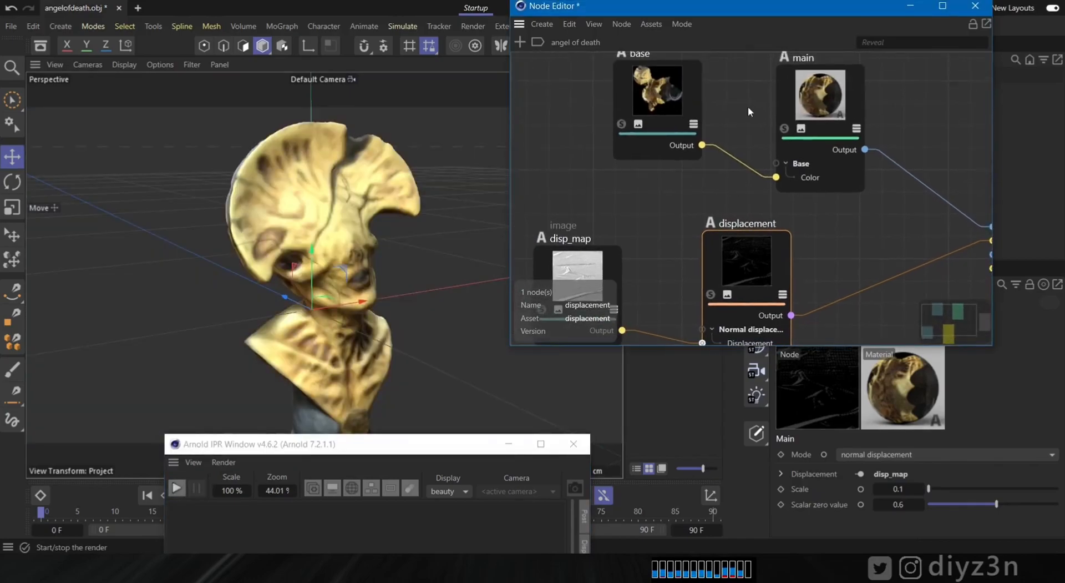
pyautogui.doubleClick(747, 168)
pyautogui.click(177, 488)
pyautogui.click(431, 292)
pyautogui.keyDown('alt'); pyautogui.moveTo(430, 292); pyautogui.dragTo(368, 286); pyautogui.keyUp('alt')
pyautogui.keyDown('alt'); pyautogui.moveTo(341, 219); pyautogui.dragTo(373, 219, button='right'); pyautogui.keyUp('alt')
pyautogui.keyDown('alt'); pyautogui.moveTo(355, 270); pyautogui.dragTo(418, 250); pyautogui.keyUp('alt')
pyautogui.click(178, 488)
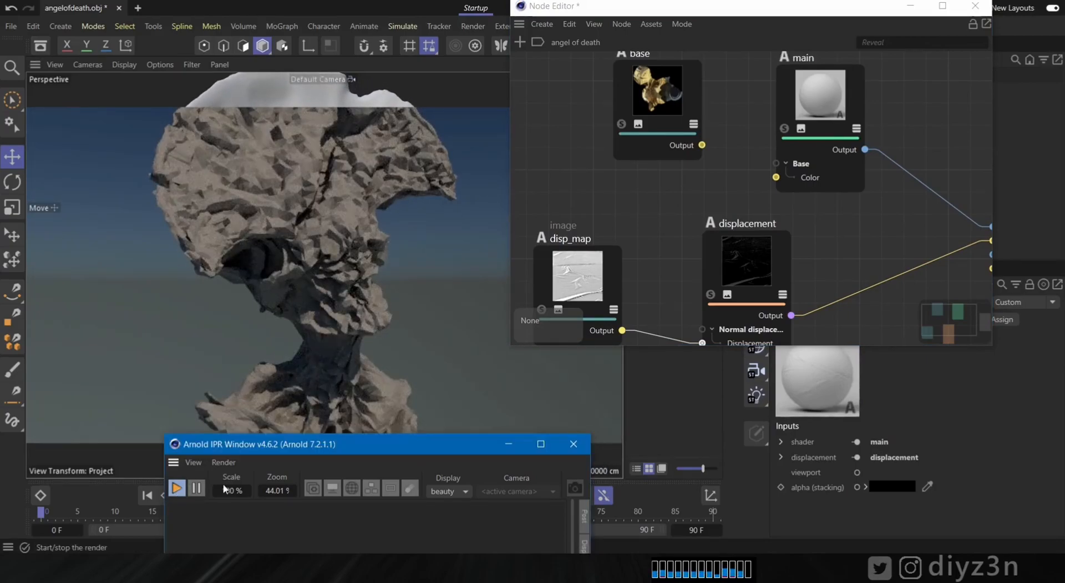
# Step: Try a displacement scale of 0.01 and render the bust
pyautogui.click(741, 265)
pyautogui.moveTo(887, 486); pyautogui.dragTo(934, 496)
pyautogui.write('.0')
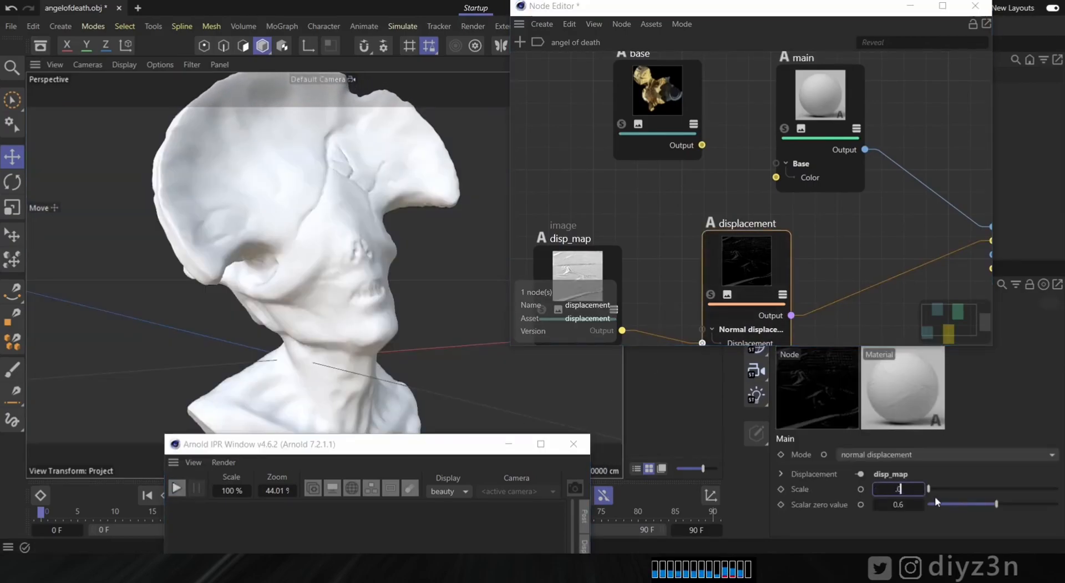
pyautogui.write('1')
pyautogui.press('Return')
pyautogui.click(177, 489)
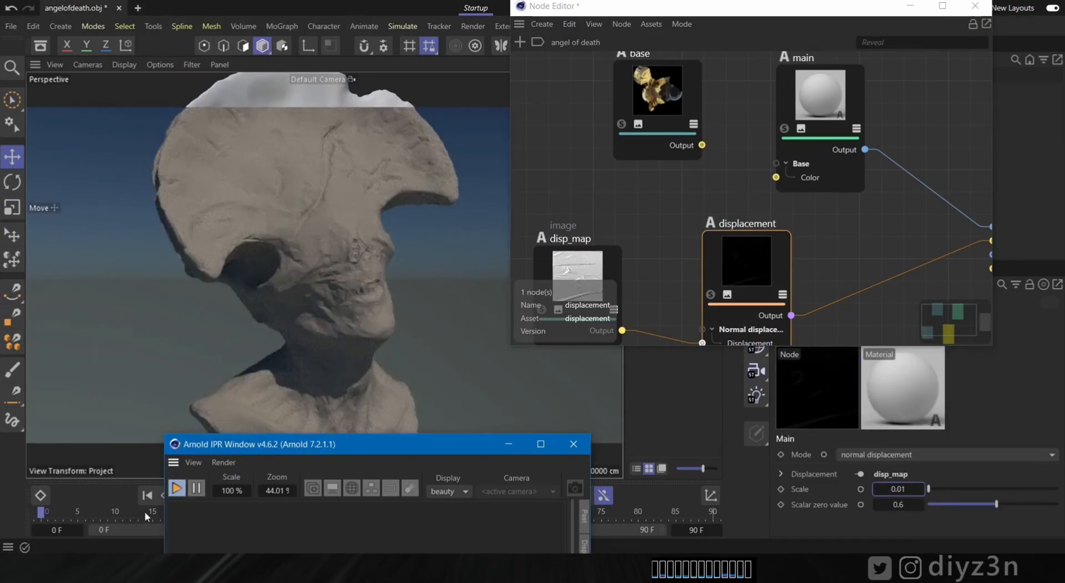
# Step: Set the displacement node's scale to 0.02 and run a short test render
pyautogui.click(177, 488)
pyautogui.click(912, 489)
pyautogui.press('BackSpace')
pyautogui.write('2')
pyautogui.press('Return')
pyautogui.click(177, 488)
pyautogui.click(177, 488)
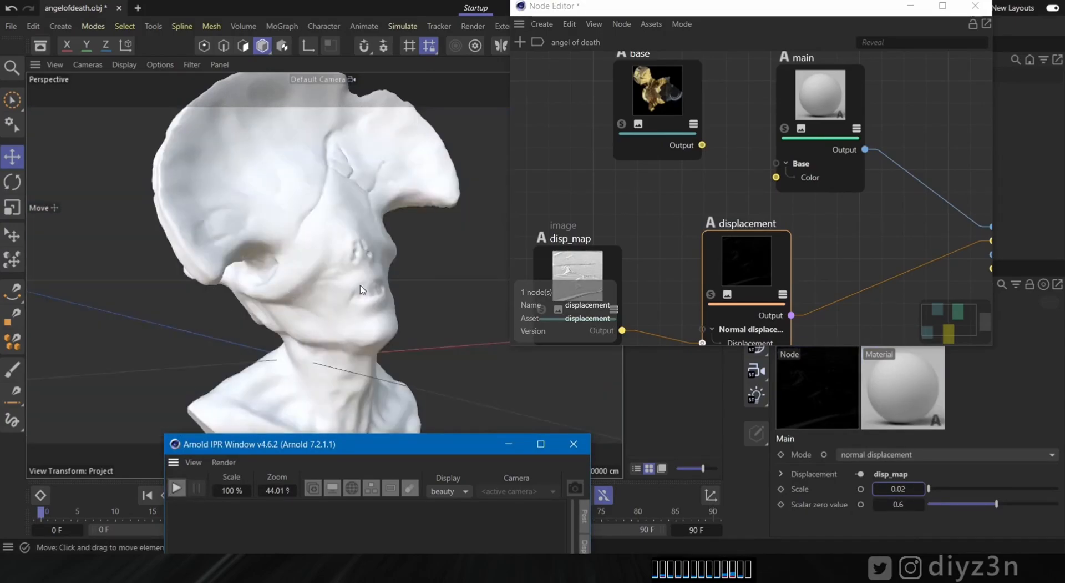
# Step: Add an Arnold Parameters tag to the Default bust object
pyautogui.moveTo(753, 7); pyautogui.dragTo(657, 230)
pyautogui.rightClick(807, 92)
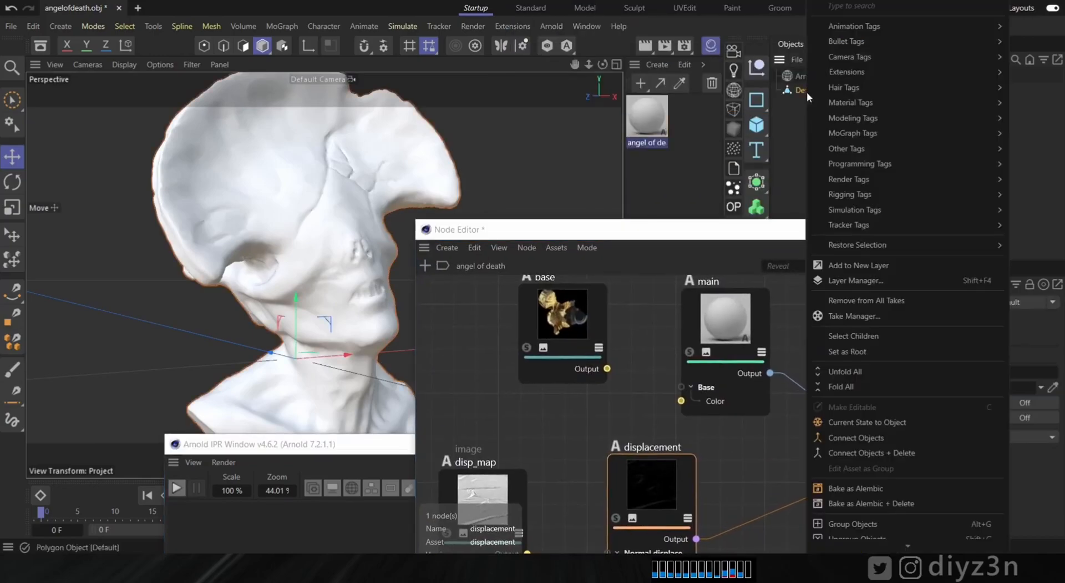
pyautogui.press('Escape')
pyautogui.rightClick(804, 87)
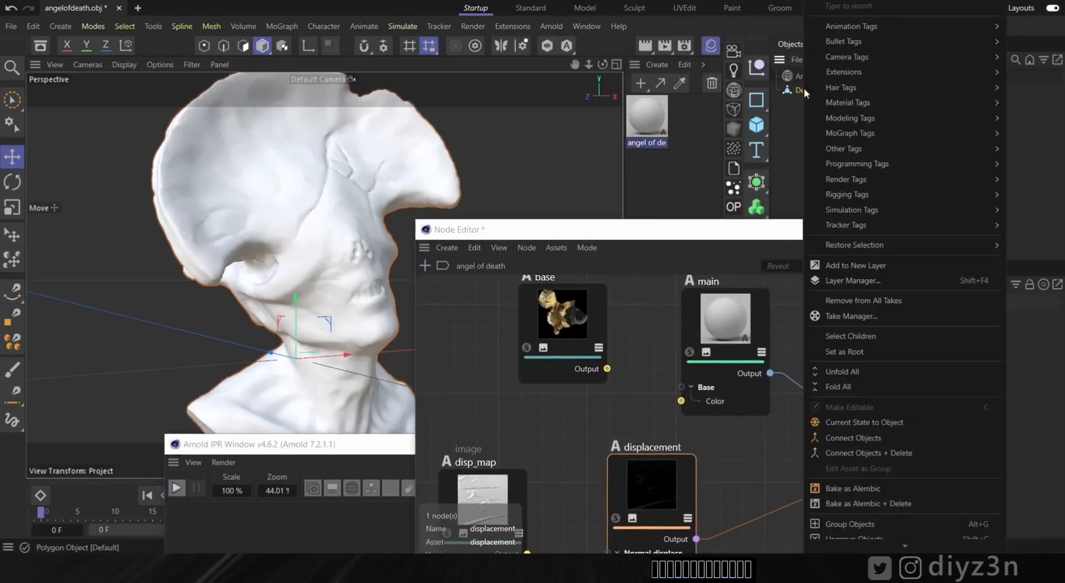
pyautogui.moveTo(853, 75)
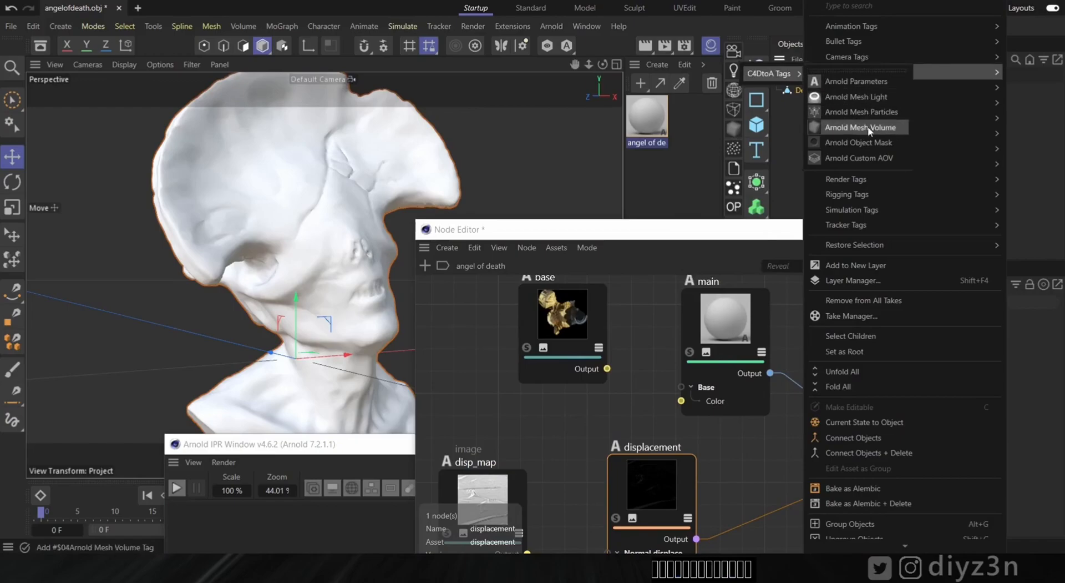
pyautogui.click(858, 83)
# Step: Set the Arnold tag's subdivision type to catclark with 2 iterations
pyautogui.moveTo(721, 235); pyautogui.dragTo(529, 274)
pyautogui.click(863, 321)
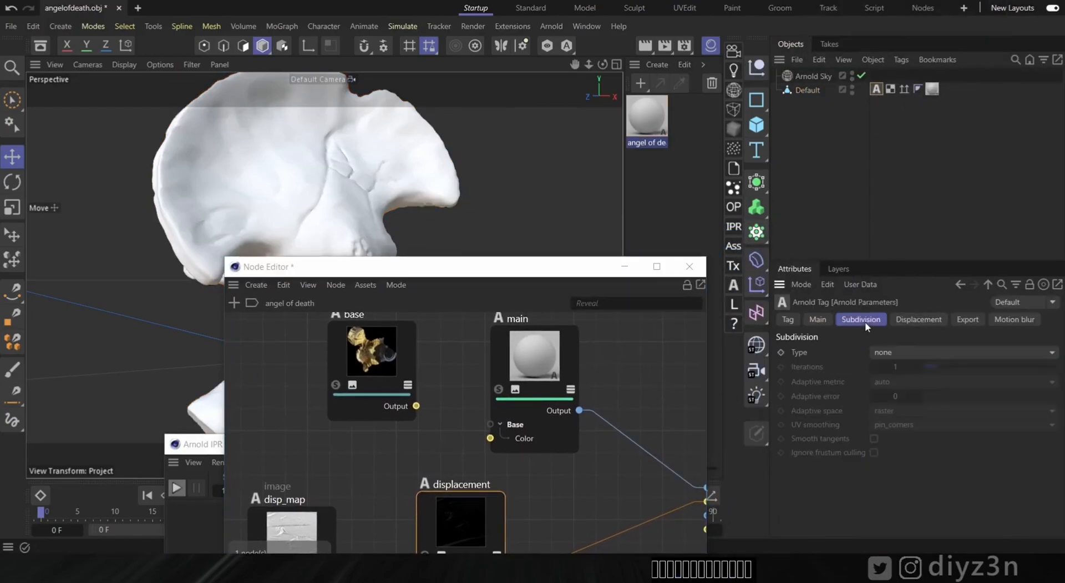
pyautogui.click(884, 352)
pyautogui.click(904, 381)
pyautogui.click(917, 367)
# Step: Render the subdivided bust in the viewport to inspect its displacement detail, and stop the render
pyautogui.moveTo(563, 272); pyautogui.dragTo(882, 169)
pyautogui.click(177, 487)
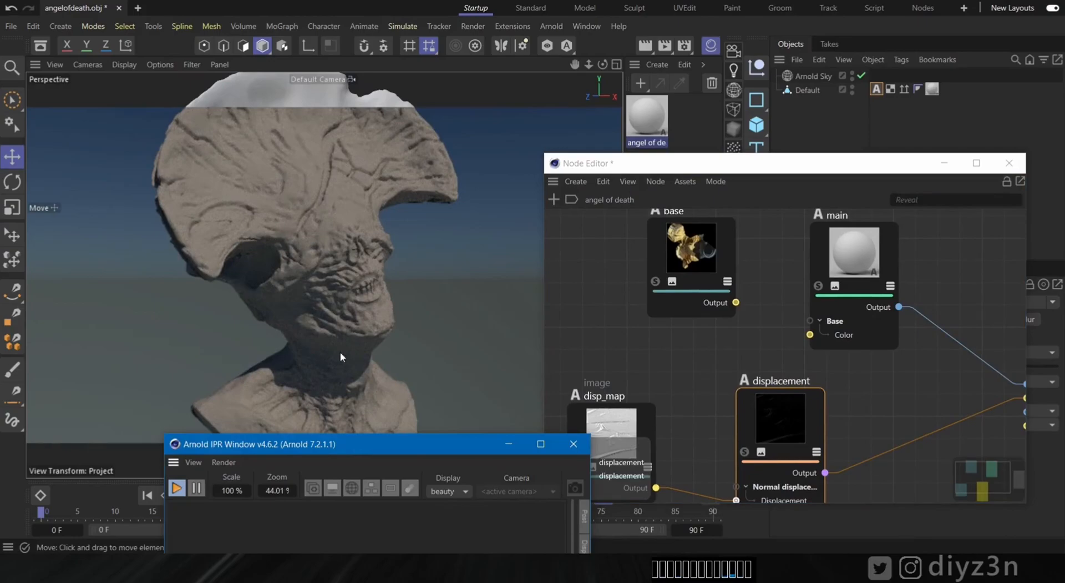
pyautogui.keyDown('alt'); pyautogui.moveTo(434, 294); pyautogui.dragTo(203, 287); pyautogui.keyUp('alt')
pyautogui.click(177, 488)
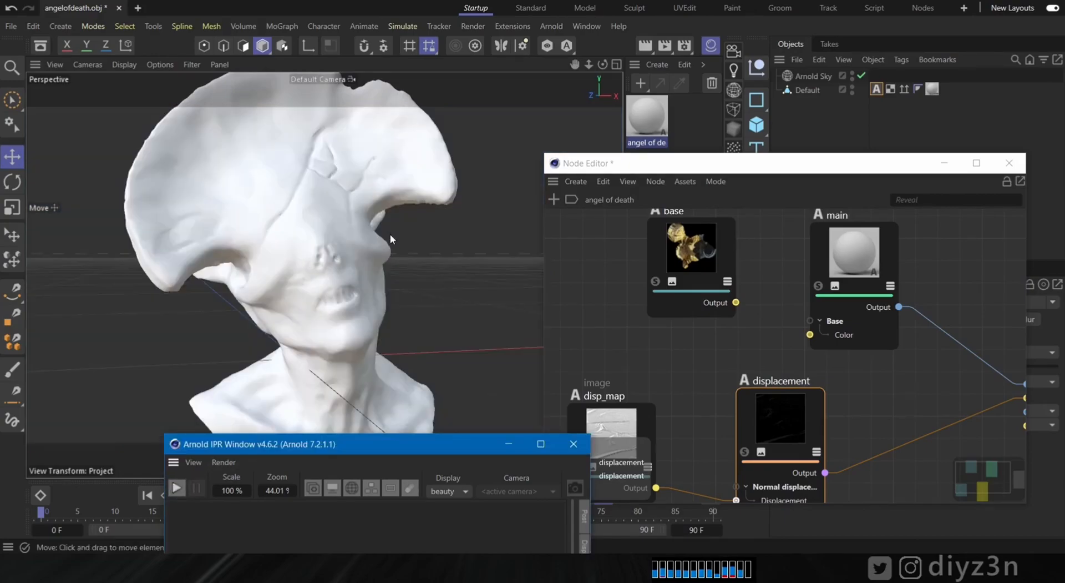
# Step: Close the Node Editor and turn the view toward the front of the bust
pyautogui.moveTo(885, 174); pyautogui.dragTo(788, 170)
pyautogui.click(917, 164)
pyautogui.keyDown('alt'); pyautogui.moveTo(361, 270); pyautogui.dragTo(323, 260); pyautogui.keyUp('alt')
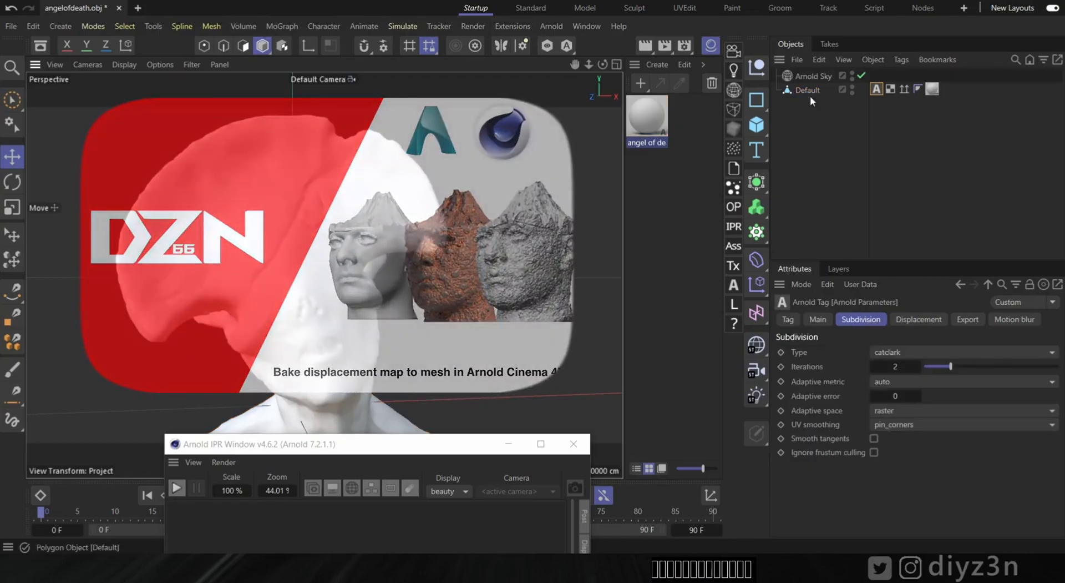
# Step: Bake the Default object's geometry with Arnold to Angle.obj in the Revers_Pieaces folder
pyautogui.click(546, 27)
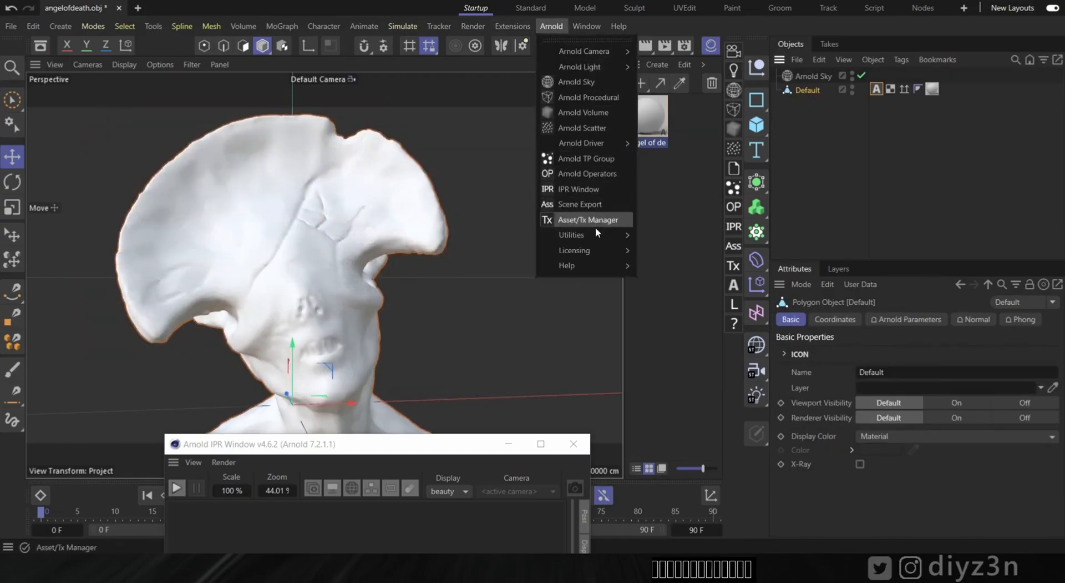
pyautogui.moveTo(601, 237)
pyautogui.click(676, 308)
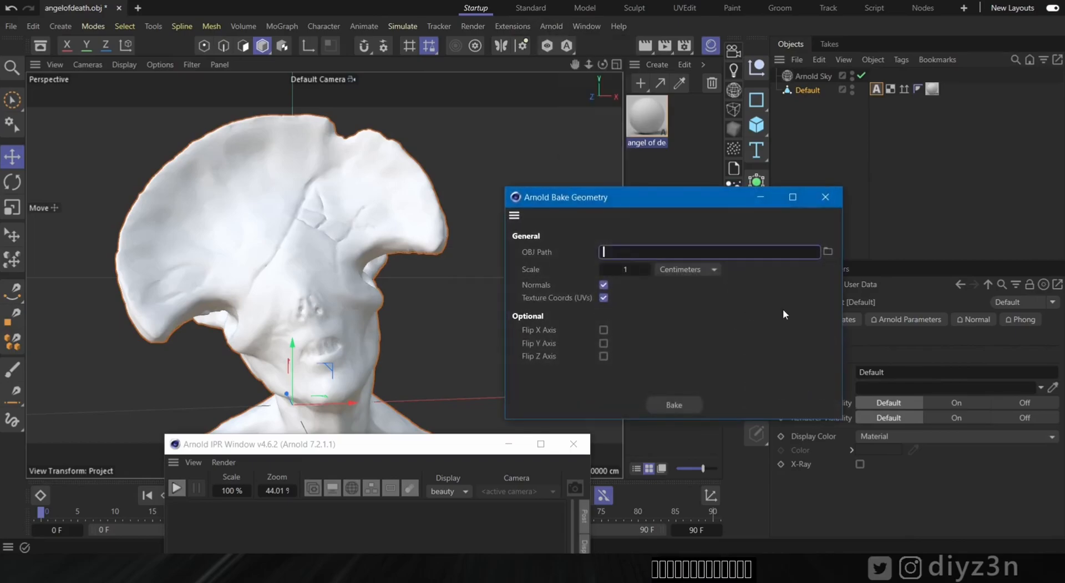
pyautogui.click(828, 252)
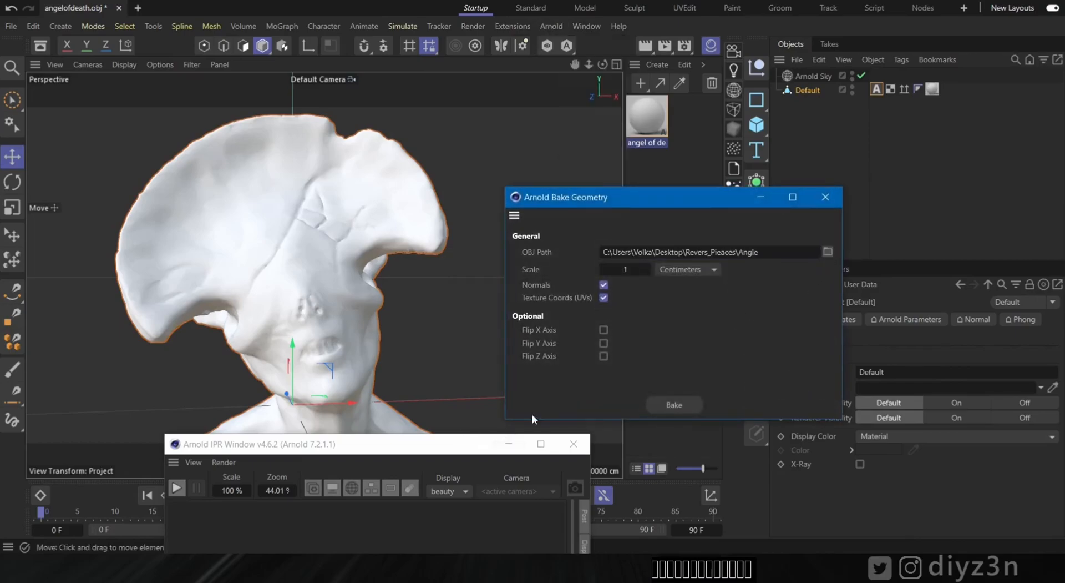
pyautogui.click(776, 253)
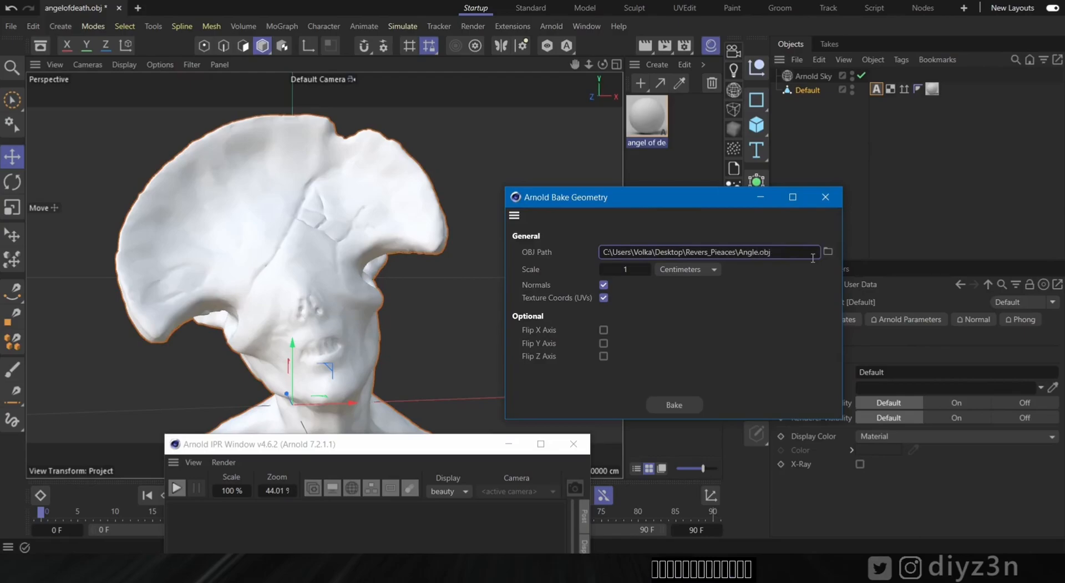
pyautogui.write('.obj')
pyautogui.click(675, 405)
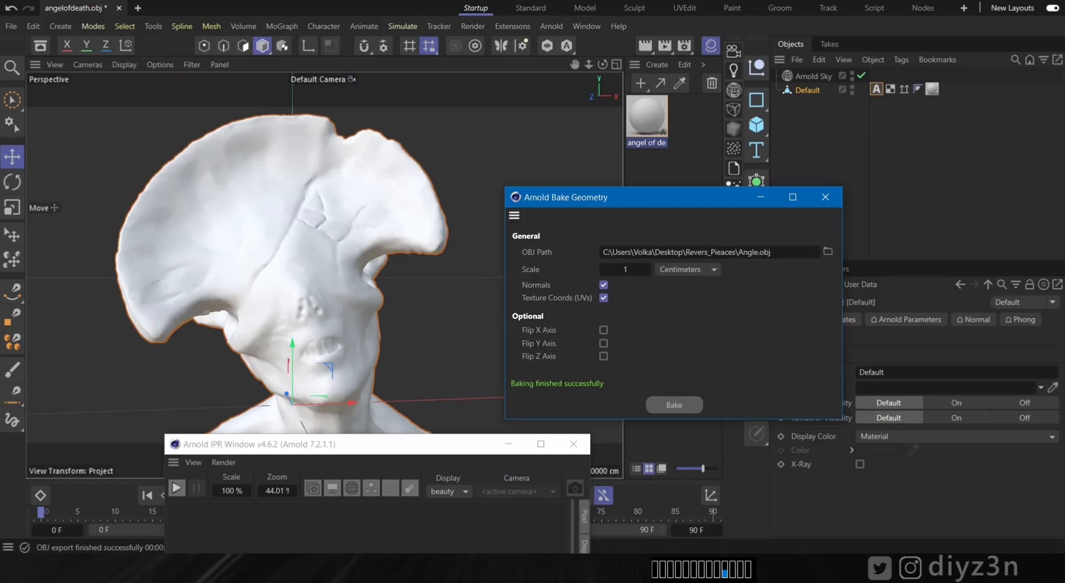
# Step: Switch to File Explorer and open the Revers_Pieaces folder that holds the baked OBJ
pyautogui.moveTo(86, 567)
pyautogui.click(86, 506)
pyautogui.click(364, 251)
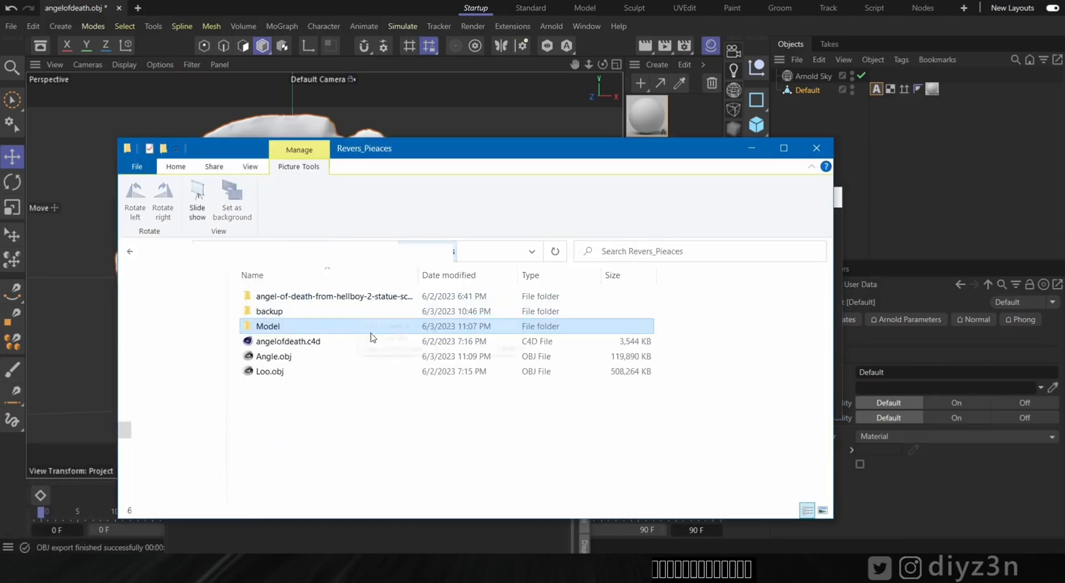
# Step: Delete Loo.obj from the Revers_Pieaces folder and open Angle.obj in Cinema 4D with the default OBJ import settings
pyautogui.click(279, 375)
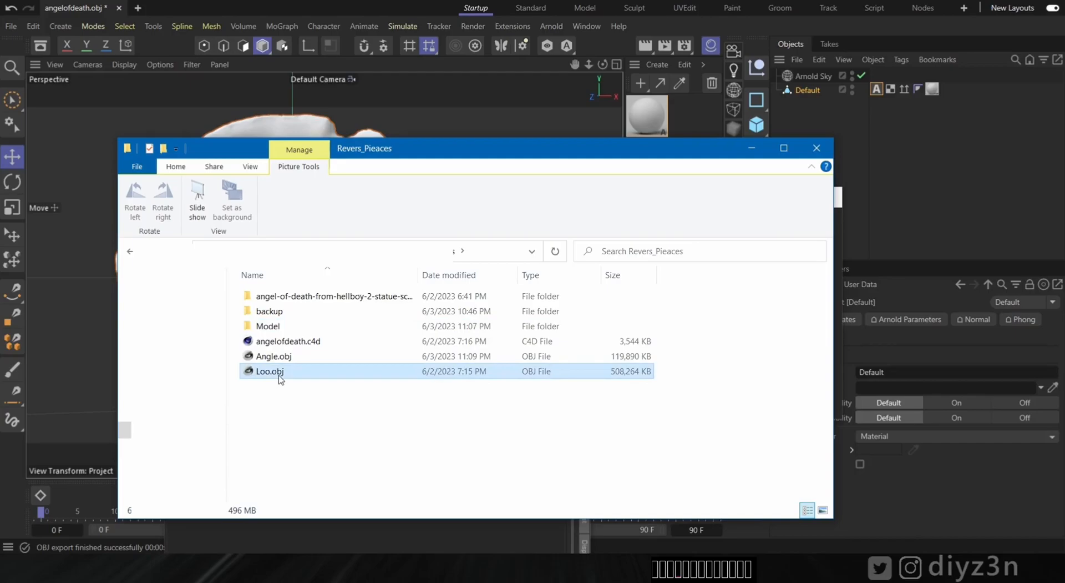
pyautogui.press('Delete')
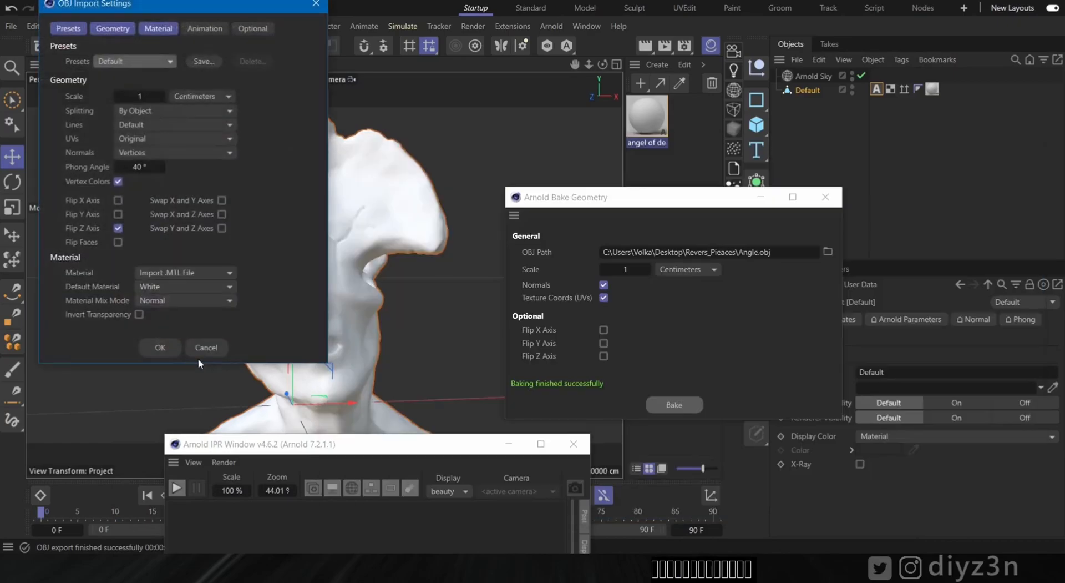
pyautogui.click(162, 351)
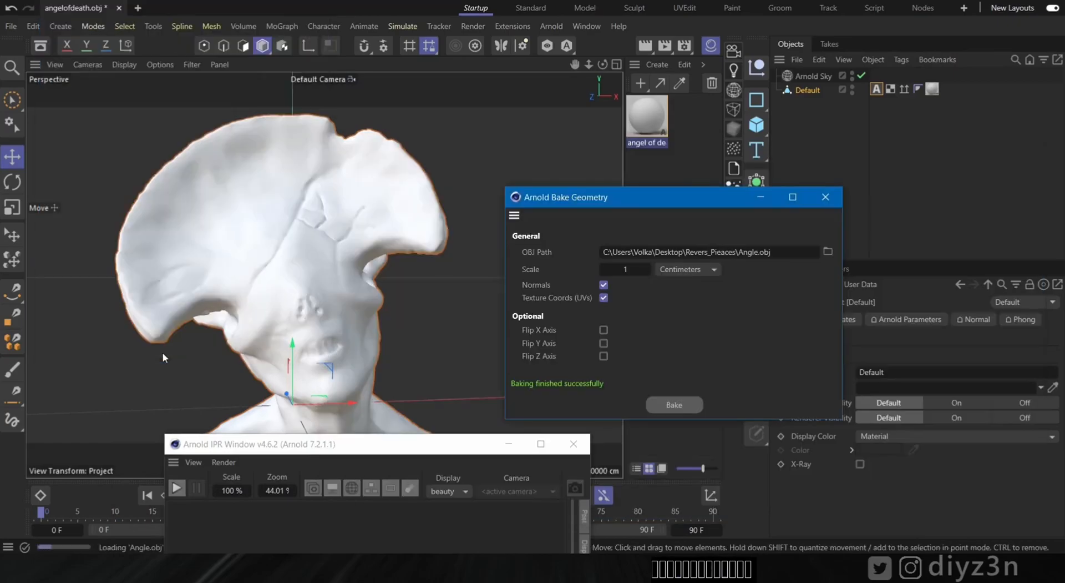
# Step: Inspect the baked bust up close with Gouraud Shading (Lines), and return the display to Gouraud Shading
pyautogui.keyDown('alt'); pyautogui.moveTo(269, 284); pyautogui.dragTo(355, 257); pyautogui.keyUp('alt')
pyautogui.scroll(4, 253, 196)
pyautogui.click(161, 65)
pyautogui.moveTo(125, 66)
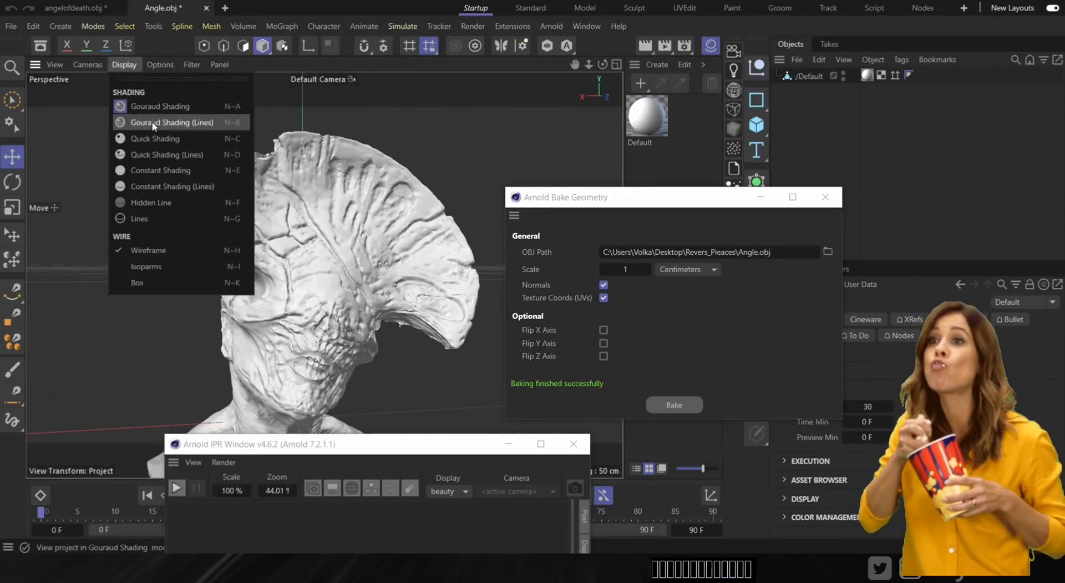
pyautogui.click(152, 123)
pyautogui.moveTo(271, 259)
pyautogui.keyDown('alt'); pyautogui.mouseDown(button='right')
pyautogui.moveTo(331, 257)
pyautogui.moveTo(251, 261)
pyautogui.mouseUp(button='right'); pyautogui.keyUp('alt')
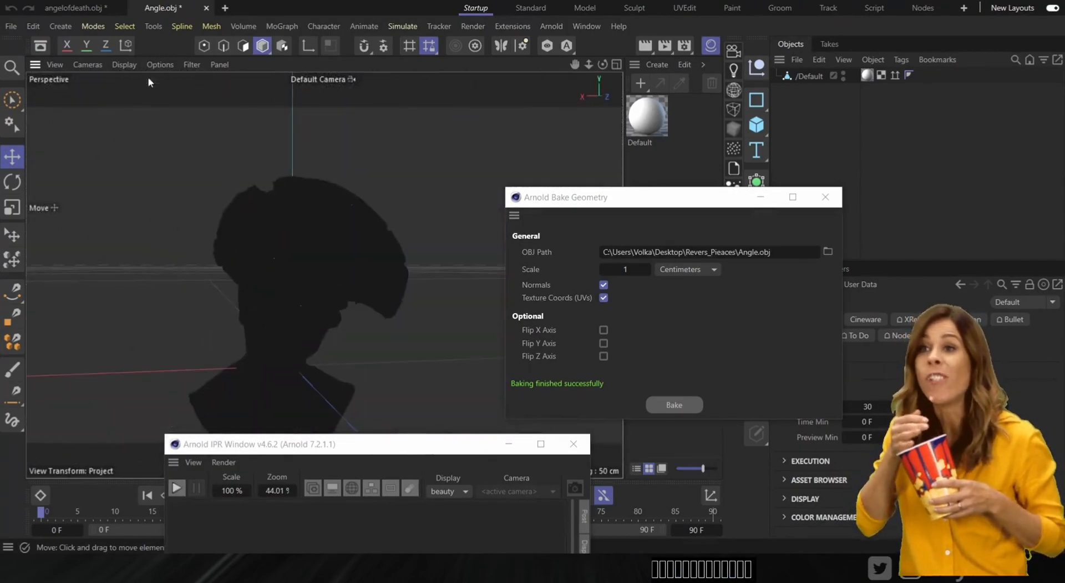
pyautogui.click(125, 64)
pyautogui.click(138, 104)
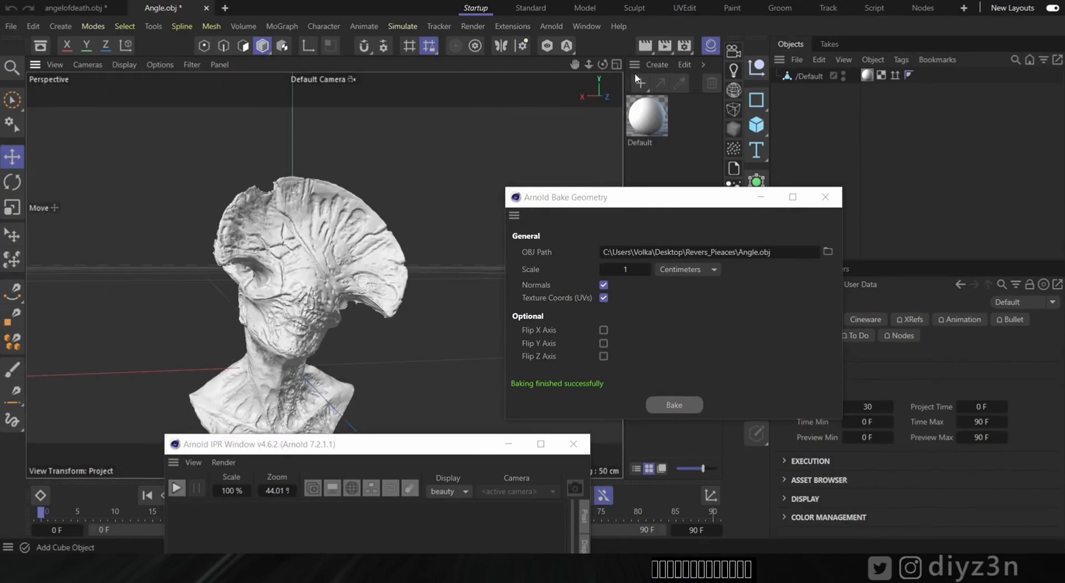
# Step: In the angelofdeath.obj project, set the bust's Arnold subdivision iterations to 1 and bake the geometry to Angle.obj again
pyautogui.click(94, 7)
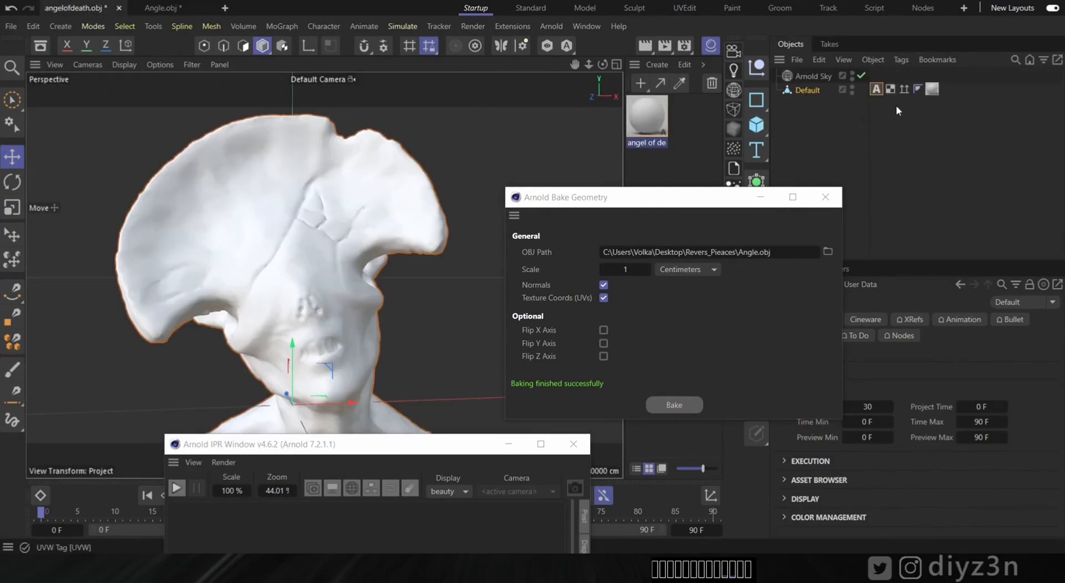
pyautogui.click(876, 89)
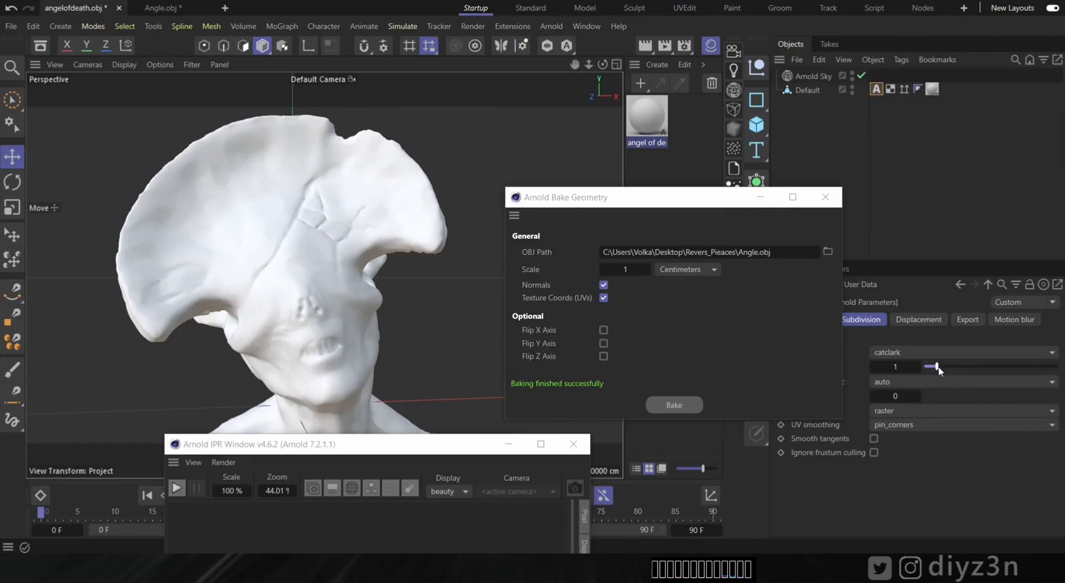
pyautogui.click(664, 405)
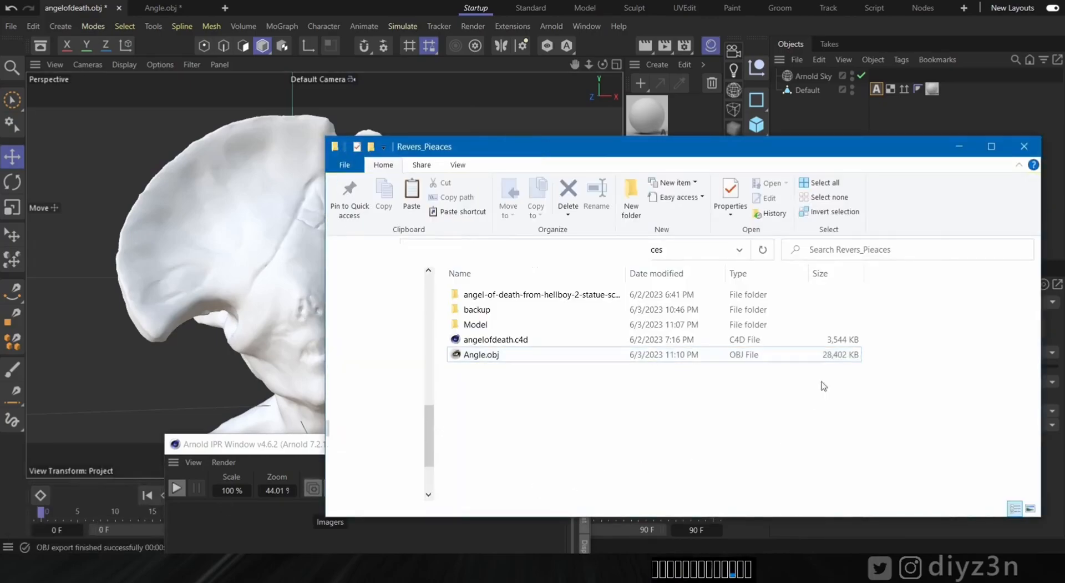
# Step: Revert the Angle.obj project to its saved file with the default import settings to load the new bake
pyautogui.click(157, 8)
pyautogui.click(11, 26)
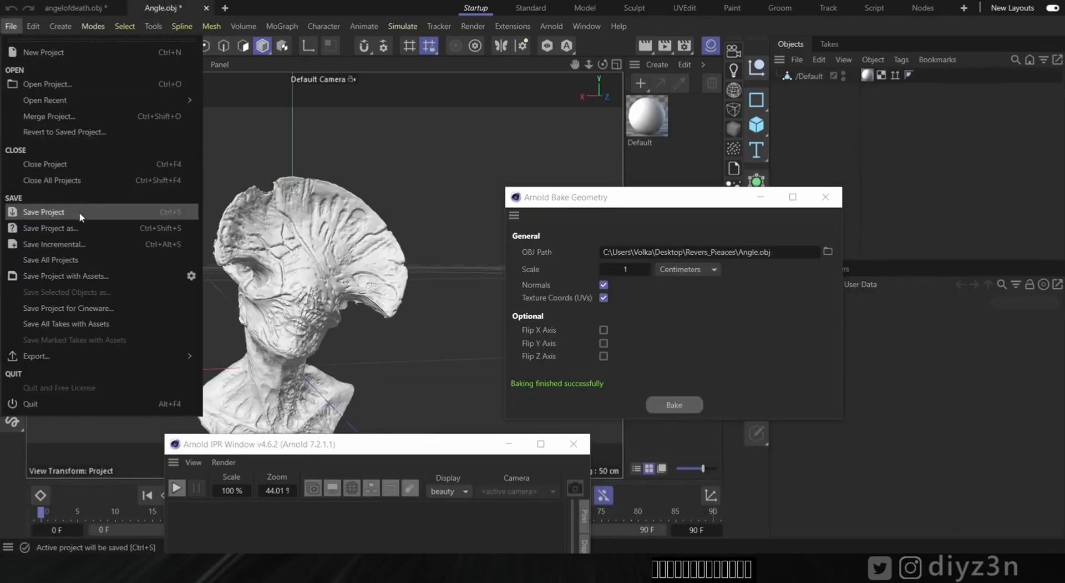
pyautogui.click(64, 131)
pyautogui.click(482, 332)
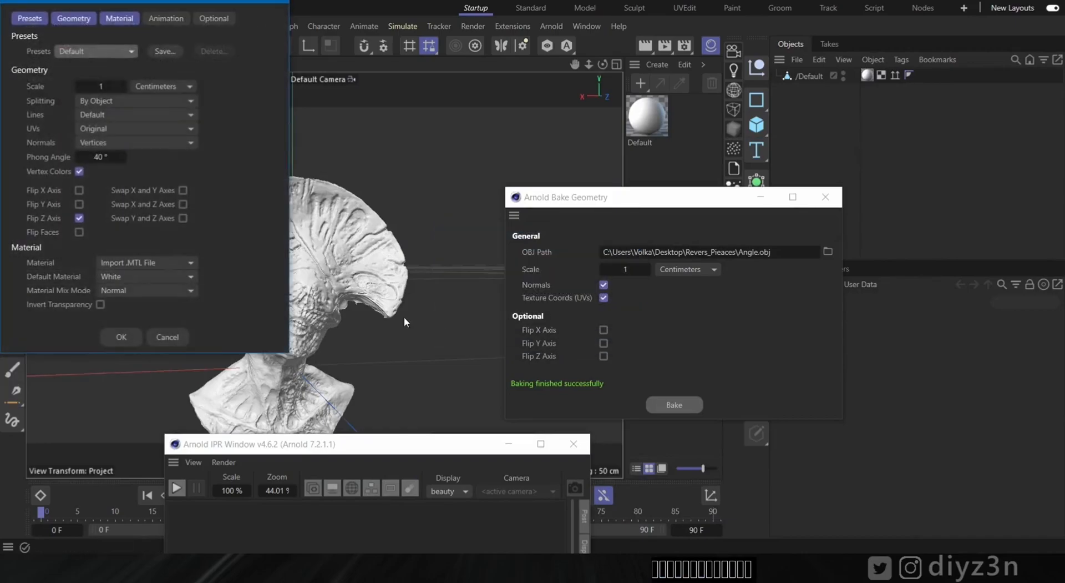
pyautogui.click(136, 339)
# Step: Examine the reloaded bust's detail and mesh density with Gouraud Shading (Lines), and restore Gouraud Shading
pyautogui.keyDown('alt'); pyautogui.moveTo(278, 261); pyautogui.dragTo(79, 249); pyautogui.keyUp('alt')
pyautogui.keyDown('alt'); pyautogui.moveTo(316, 244); pyautogui.dragTo(285, 241); pyautogui.keyUp('alt')
pyautogui.scroll(5, 284, 245)
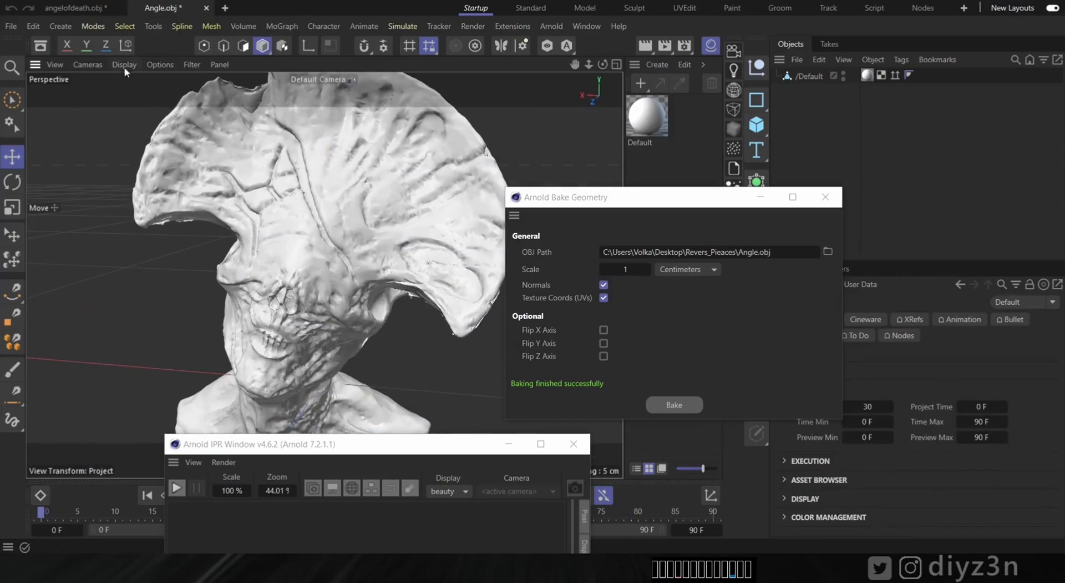
pyautogui.click(125, 64)
pyautogui.click(142, 123)
pyautogui.keyDown('alt'); pyautogui.moveTo(333, 276); pyautogui.dragTo(282, 269); pyautogui.keyUp('alt')
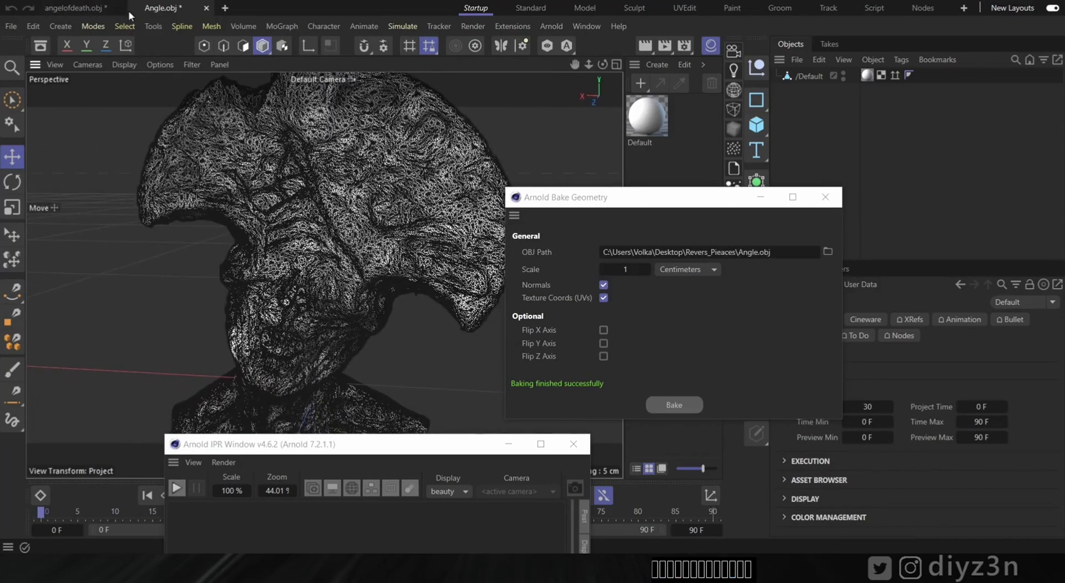
pyautogui.click(124, 64)
pyautogui.click(155, 105)
pyautogui.keyDown('alt'); pyautogui.moveTo(310, 183); pyautogui.dragTo(288, 206); pyautogui.keyUp('alt')
# Step: Compare the bust's orientation between the angelofdeath.obj and Angle.obj projects
pyautogui.click(74, 8)
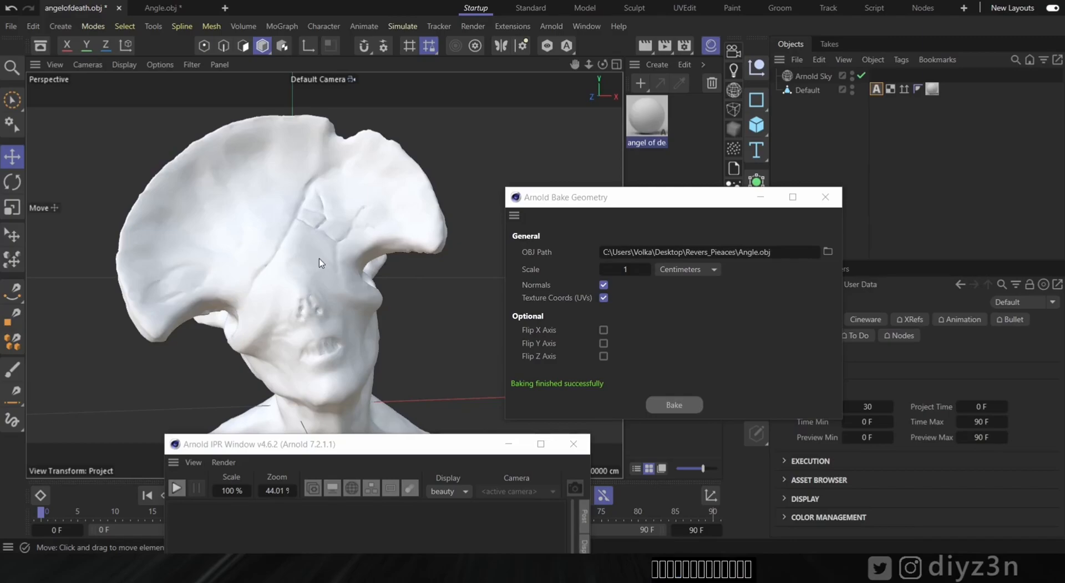
pyautogui.click(162, 8)
pyautogui.keyDown('alt'); pyautogui.moveTo(320, 277); pyautogui.dragTo(302, 283); pyautogui.keyUp('alt')
pyautogui.click(75, 8)
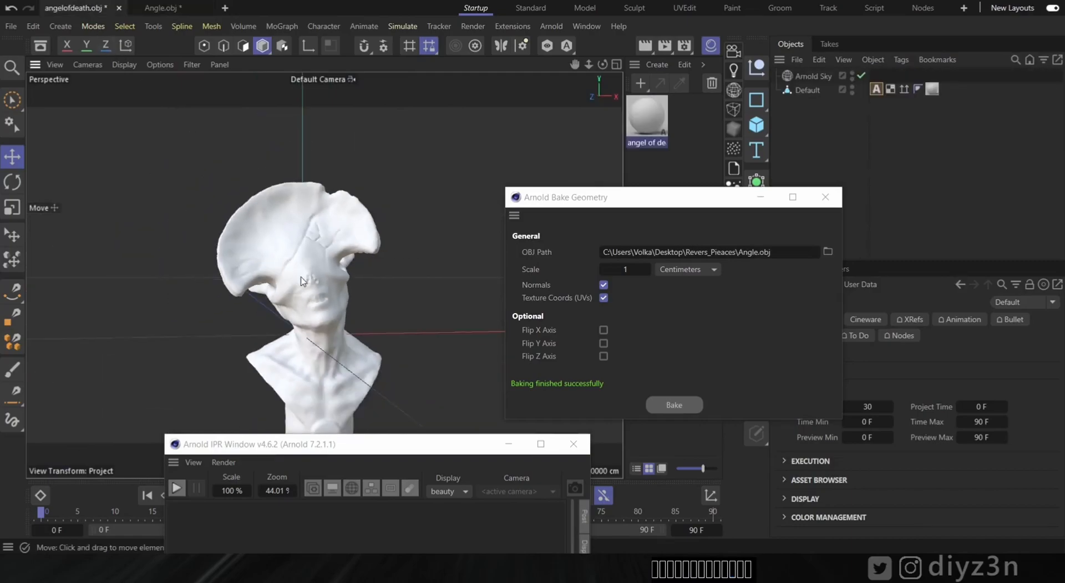
pyautogui.click(181, 9)
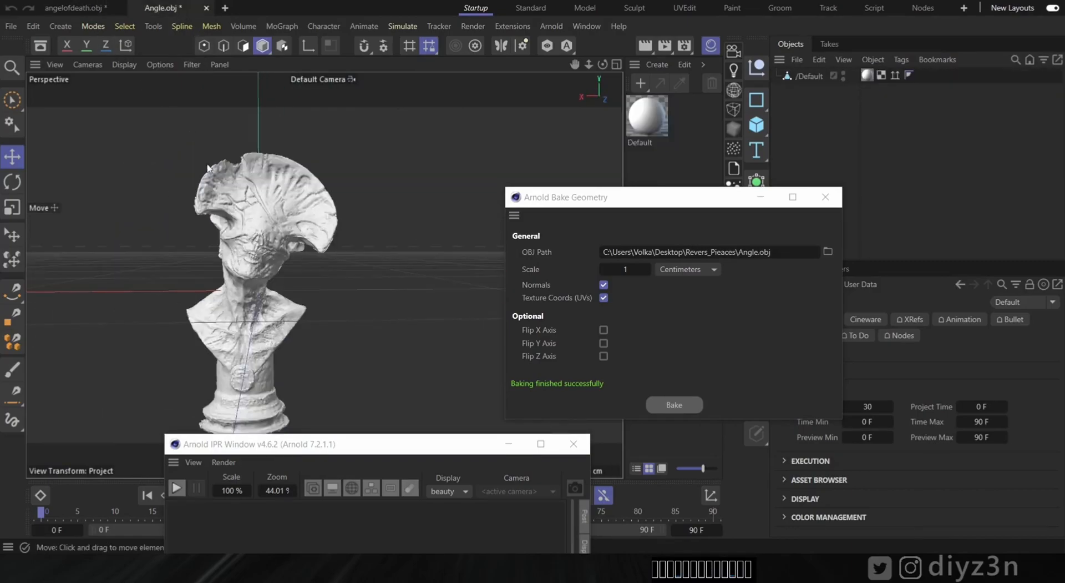
# Step: Revert the Angle.obj project to its saved file with Flip Z Axis disabled in the import settings
pyautogui.click(11, 26)
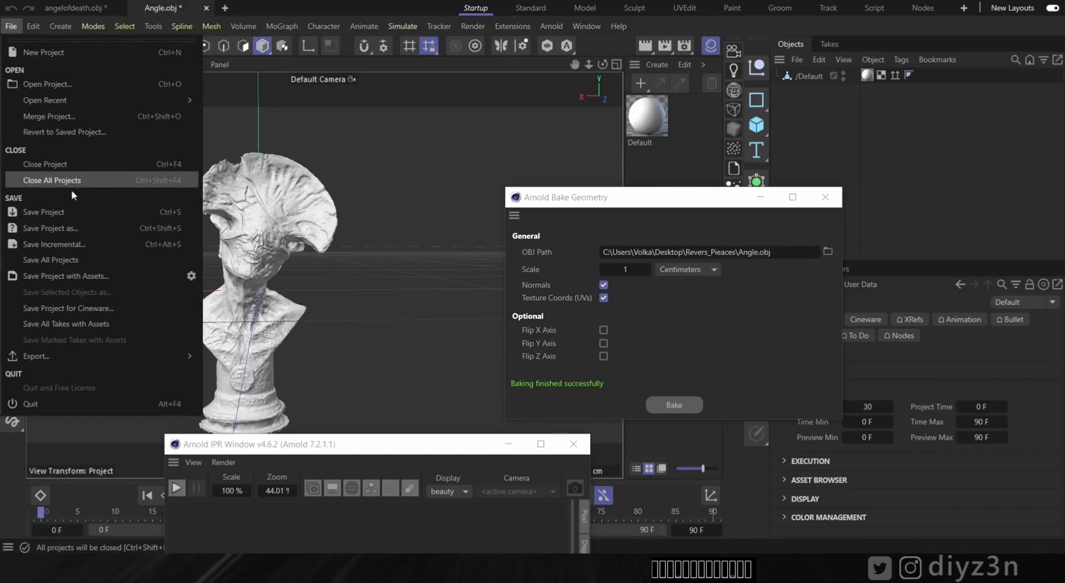
pyautogui.click(62, 132)
pyautogui.click(469, 335)
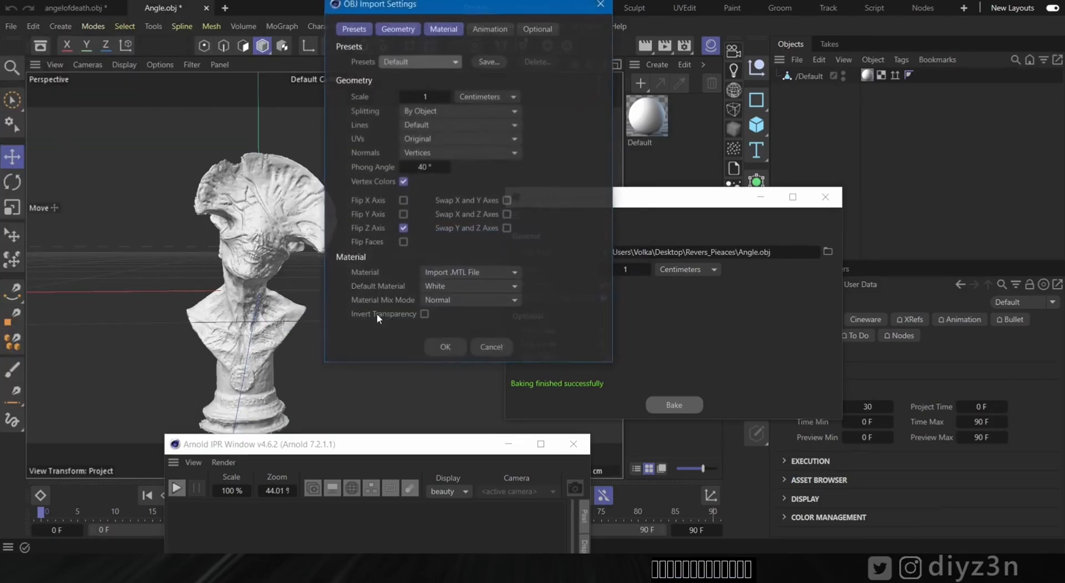
pyautogui.click(403, 228)
pyautogui.click(445, 348)
# Step: Check the reimported bust's facing direction against the original in the angelofdeath.obj project
pyautogui.keyDown('alt'); pyautogui.moveTo(445, 348); pyautogui.dragTo(326, 248); pyautogui.keyUp('alt')
pyautogui.click(83, 13)
pyautogui.click(167, 12)
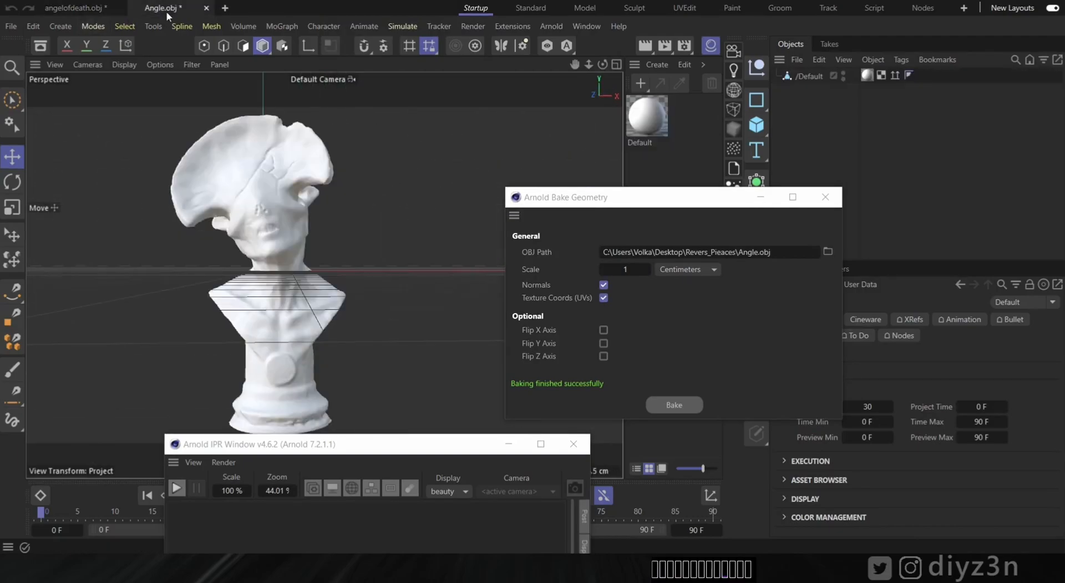
pyautogui.click(71, 10)
pyautogui.click(170, 11)
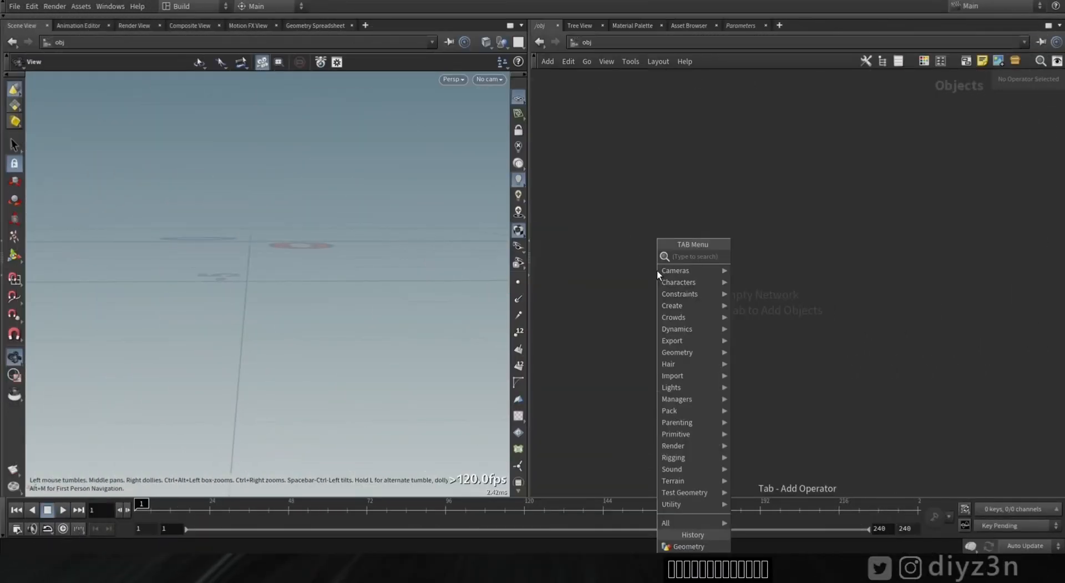
# Step: Switch to Houdini and create a Geometry object in the empty object network
pyautogui.write('geo')
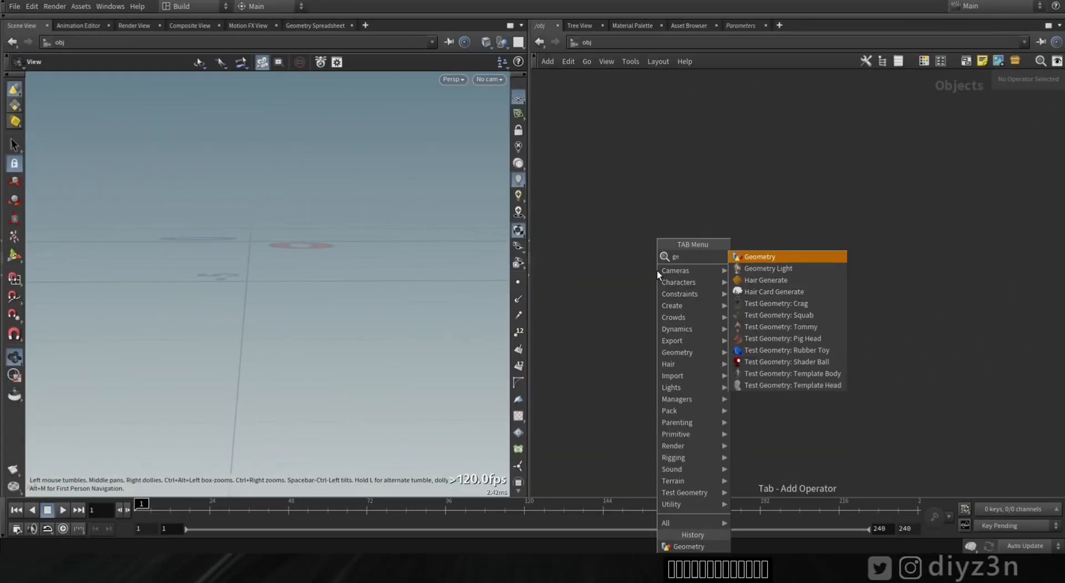
pyautogui.click(747, 259)
pyautogui.click(661, 181)
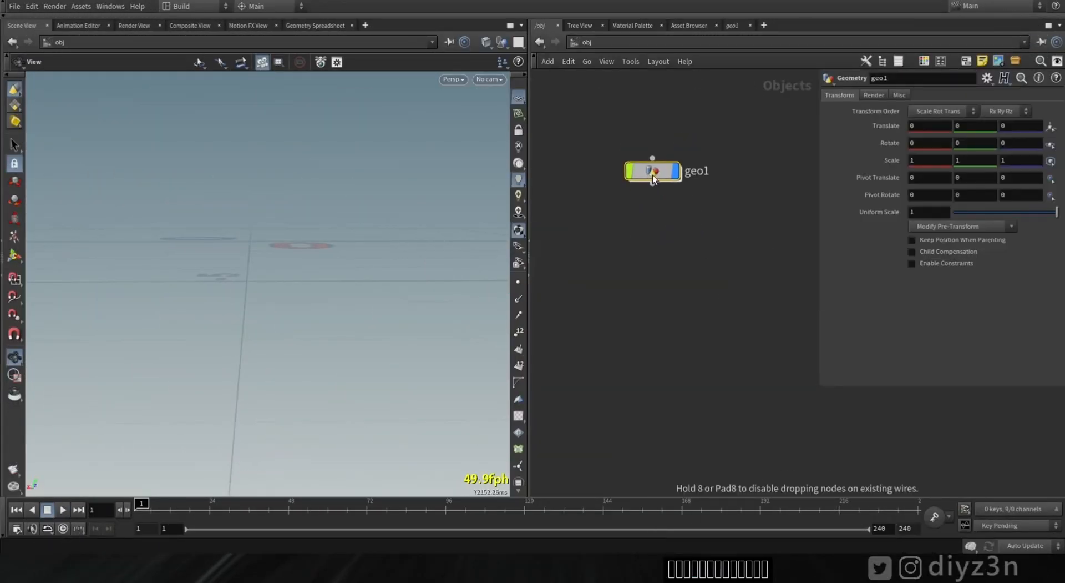
# Step: Inside geo1, add a File node and load Angle.obj as its geometry file
pyautogui.doubleClick(650, 174)
pyautogui.press('Tab')
pyautogui.write('f')
pyautogui.moveTo(693, 141)
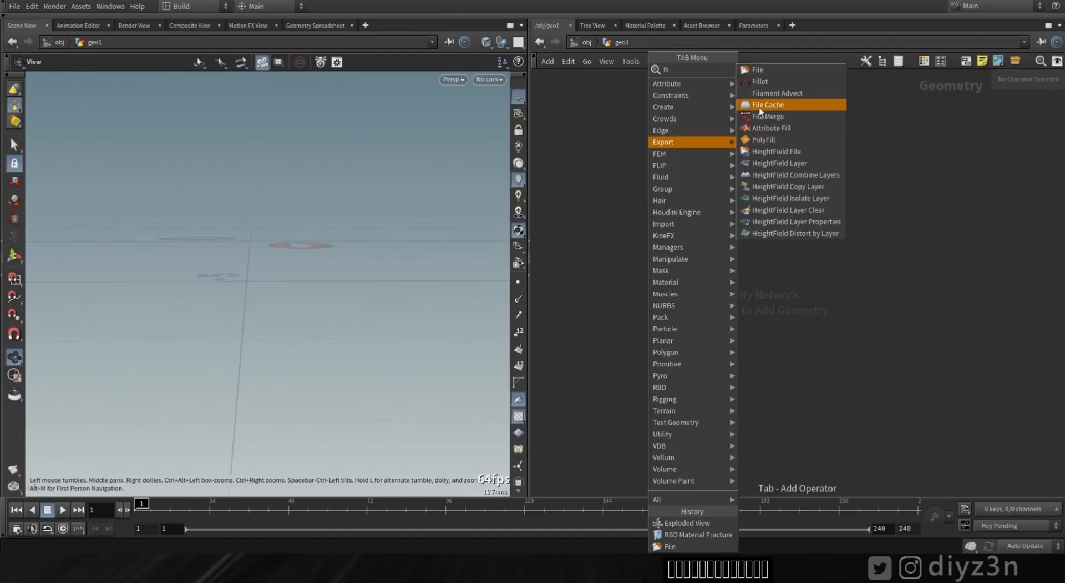
pyautogui.click(761, 70)
pyautogui.click(642, 158)
pyautogui.click(1053, 113)
pyautogui.doubleClick(787, 90)
pyautogui.moveTo(268, 233); pyautogui.dragTo(278, 280)
# Step: Add a Match Size node after the File node and set its Justify Y from Center to Max
pyautogui.press('Tab')
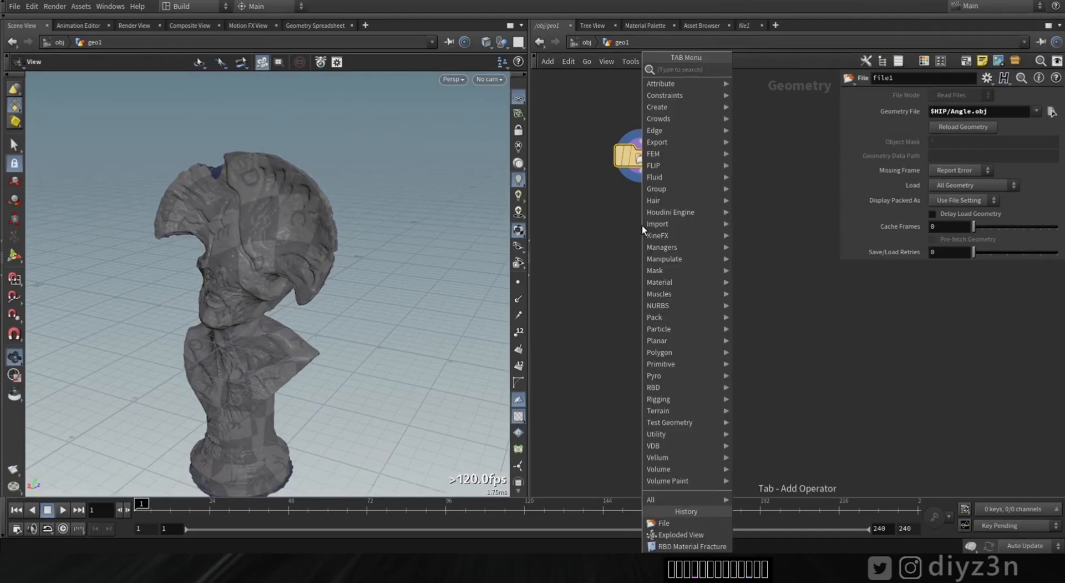
pyautogui.write('mat')
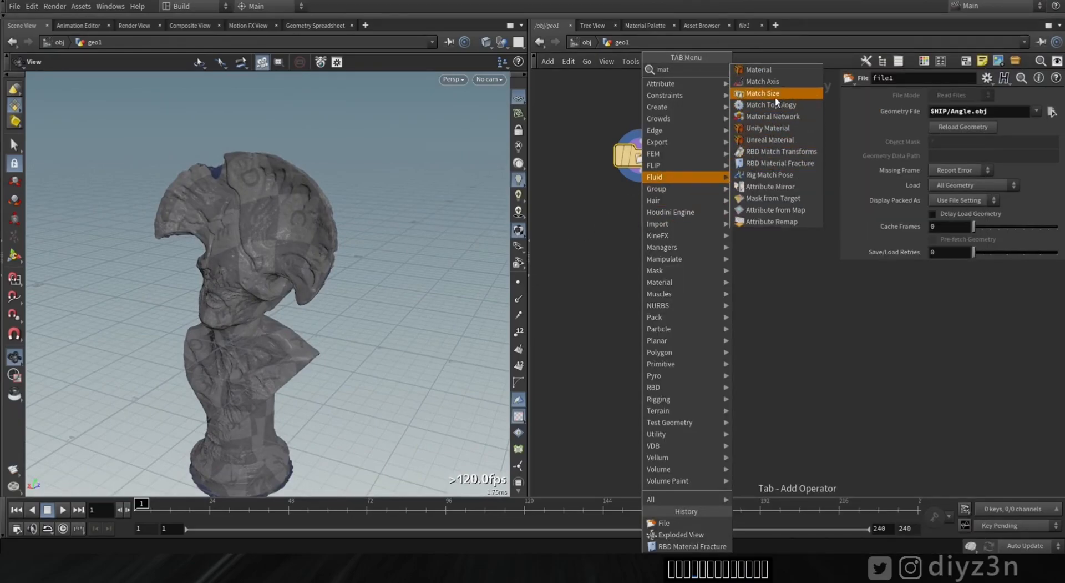
pyautogui.click(775, 94)
pyautogui.click(643, 228)
pyautogui.click(936, 256)
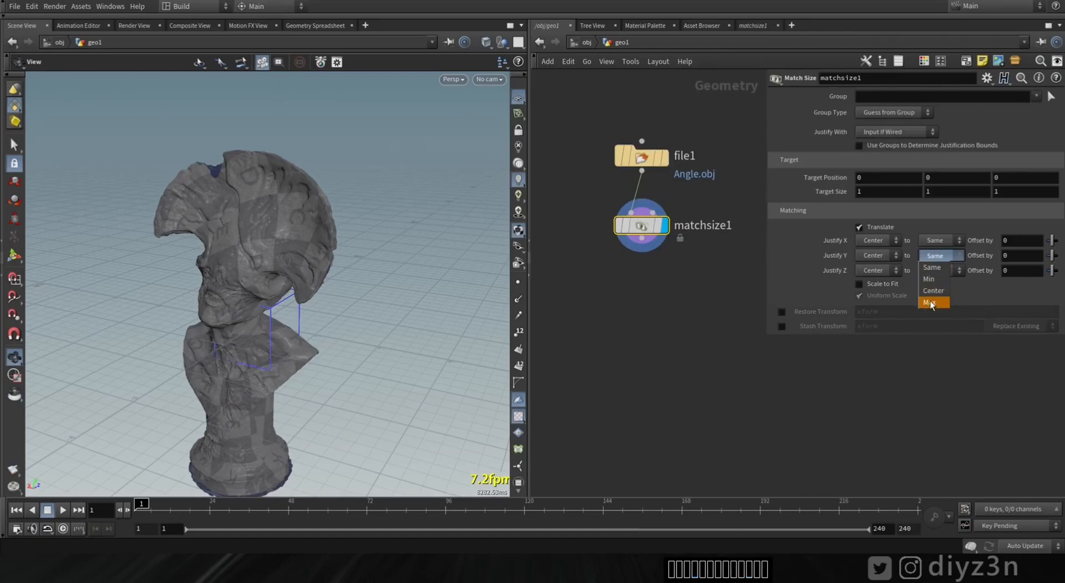
pyautogui.click(935, 276)
pyautogui.click(936, 257)
pyautogui.click(937, 300)
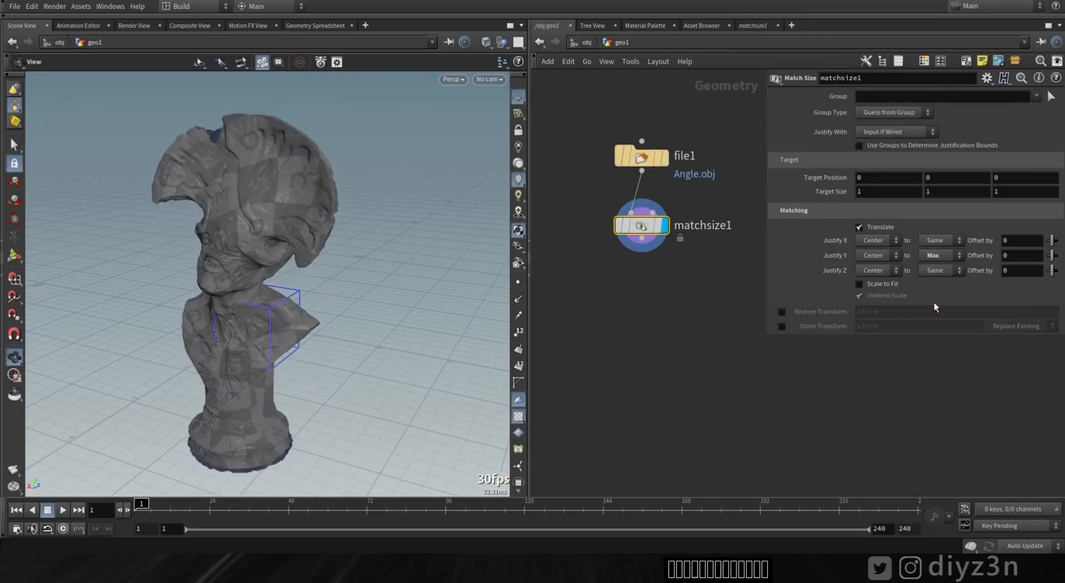
# Step: Enable Scale to Fit on the Match Size node and set the target size to 4.23 on all axes
pyautogui.click(859, 283)
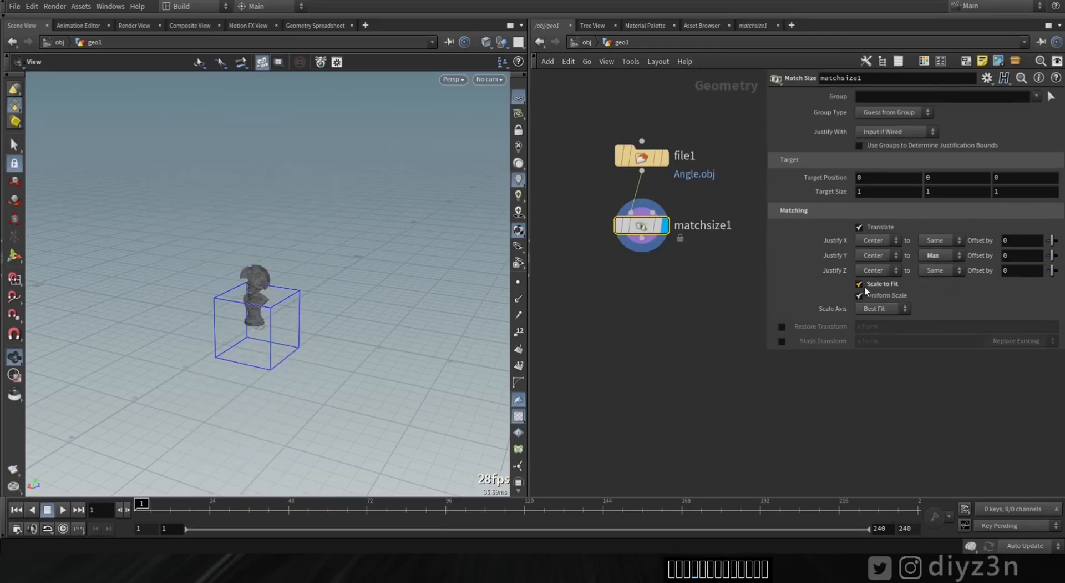
pyautogui.moveTo(337, 310); pyautogui.dragTo(319, 296)
pyautogui.moveTo(831, 191); pyautogui.dragTo(888, 208, button='middle')
pyautogui.moveTo(345, 359); pyautogui.dragTo(302, 243)
pyautogui.moveTo(302, 242); pyautogui.dragTo(311, 245, button='right')
pyautogui.moveTo(809, 190); pyautogui.dragTo(854, 192, button='middle')
pyautogui.moveTo(290, 333)
pyautogui.mouseDown()
pyautogui.moveTo(262, 362)
pyautogui.moveTo(285, 309)
pyautogui.moveTo(311, 333)
pyautogui.mouseUp()
# Step: Connect an RBD Material Fracture node to the Match Size output and display the concrete fracture result
pyautogui.click(646, 245)
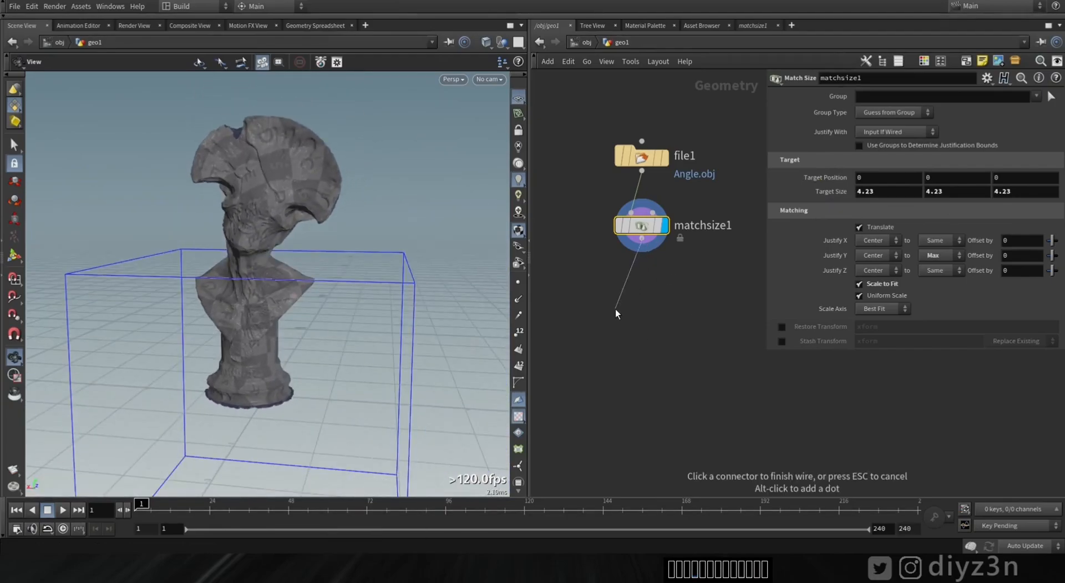
pyautogui.press('Tab')
pyautogui.write('mater')
pyautogui.click(753, 104)
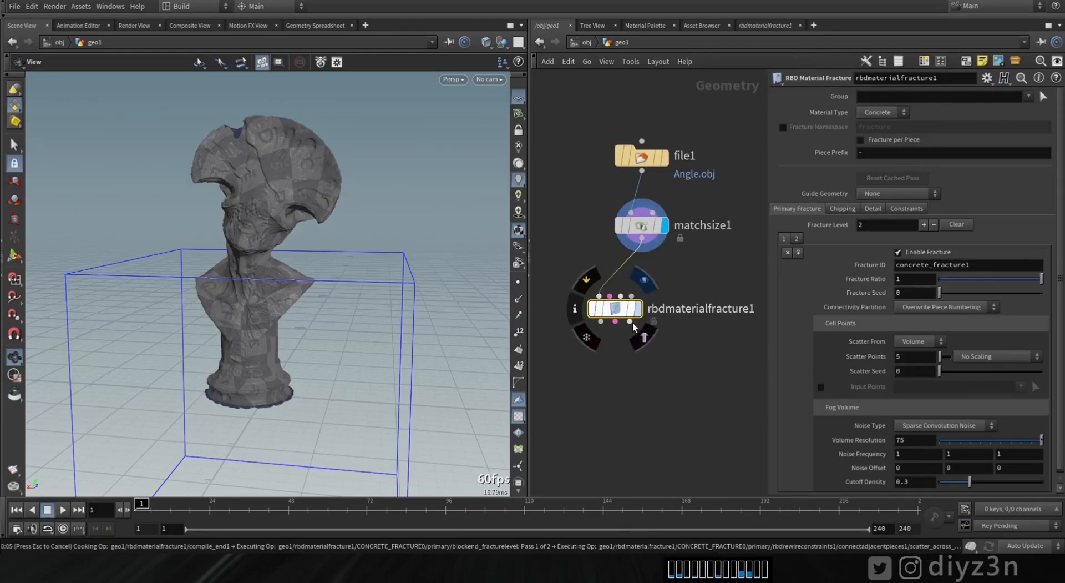
pyautogui.moveTo(621, 374); pyautogui.dragTo(644, 268, button='middle')
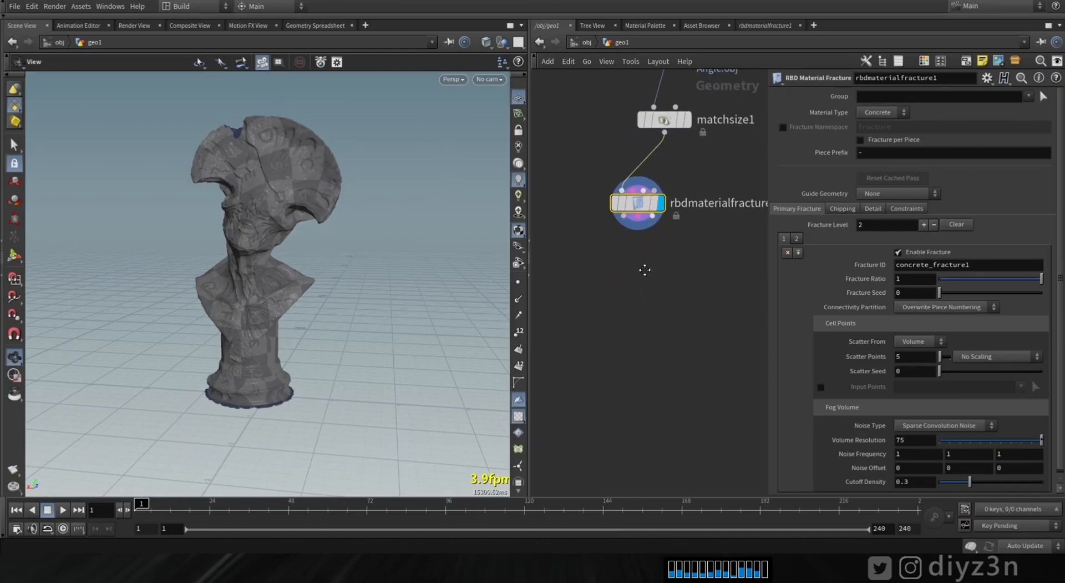
# Step: Try an Exploded View node on the fracture's geometry output with a uniform scale of 0.35
pyautogui.press('Tab')
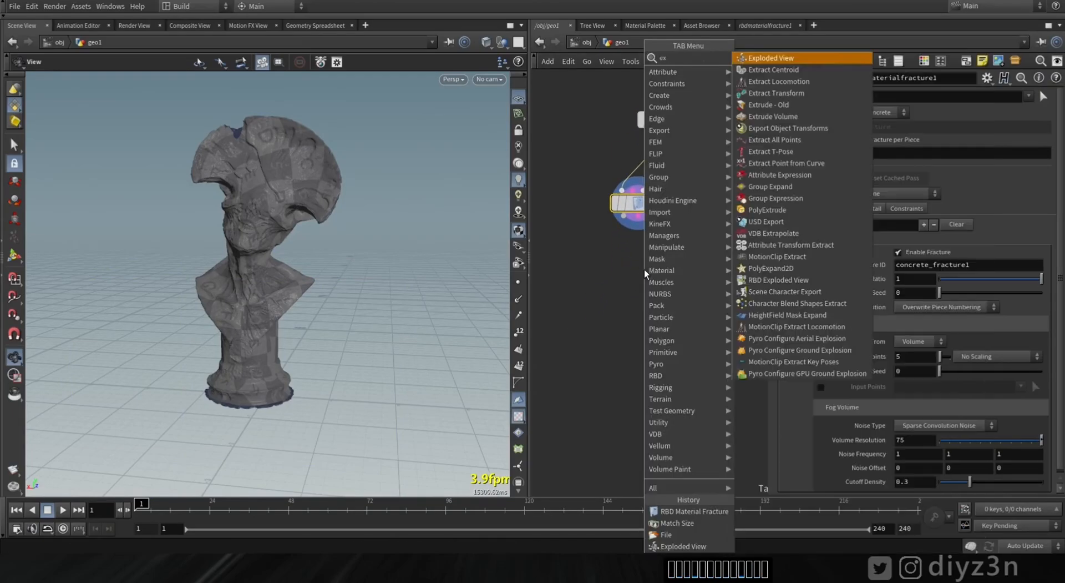
pyautogui.press('Escape')
pyautogui.click(579, 298)
pyautogui.click(579, 285)
pyautogui.click(626, 219)
pyautogui.click(603, 298)
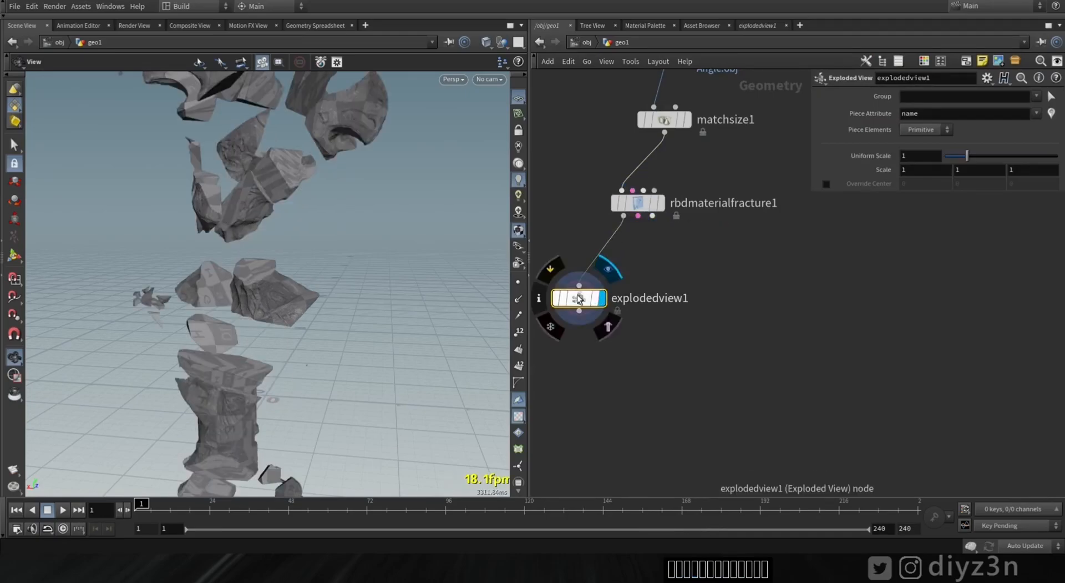
pyautogui.moveTo(968, 155); pyautogui.dragTo(953, 156)
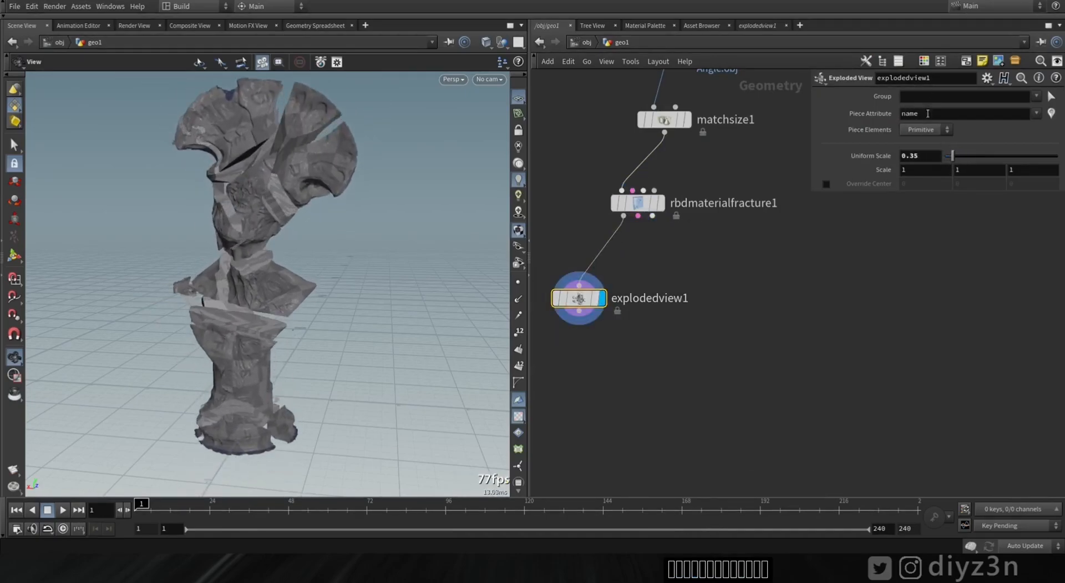
pyautogui.press('Up')
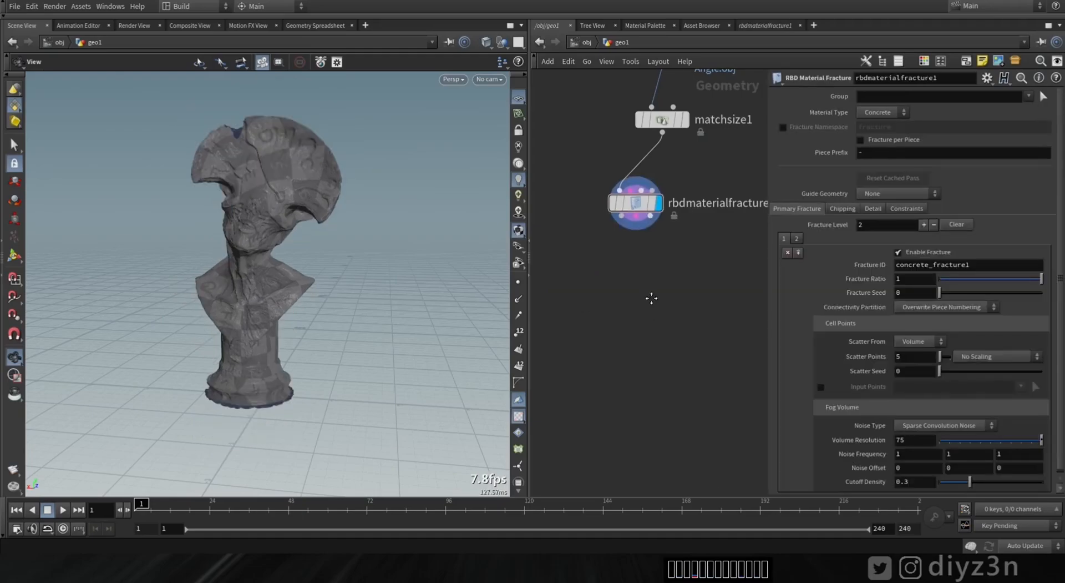
# Step: Add an RBD Bullet Solver node below the RBD Material Fracture node, fed by all three fracture outputs
pyautogui.moveTo(653, 298); pyautogui.dragTo(625, 284, button='middle')
pyautogui.press('Tab')
pyautogui.write('rbd')
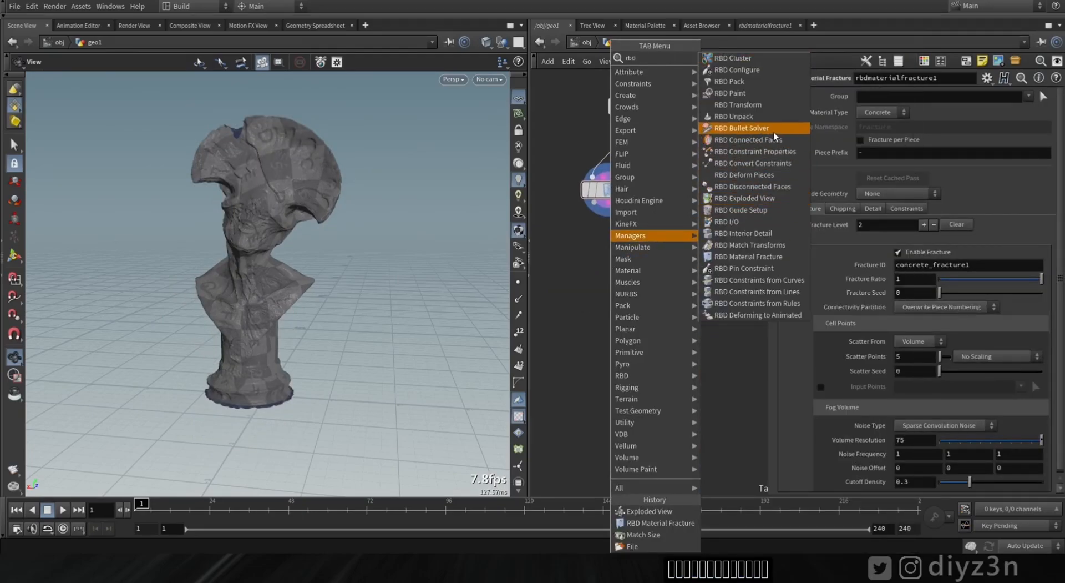
pyautogui.click(773, 130)
pyautogui.click(599, 327)
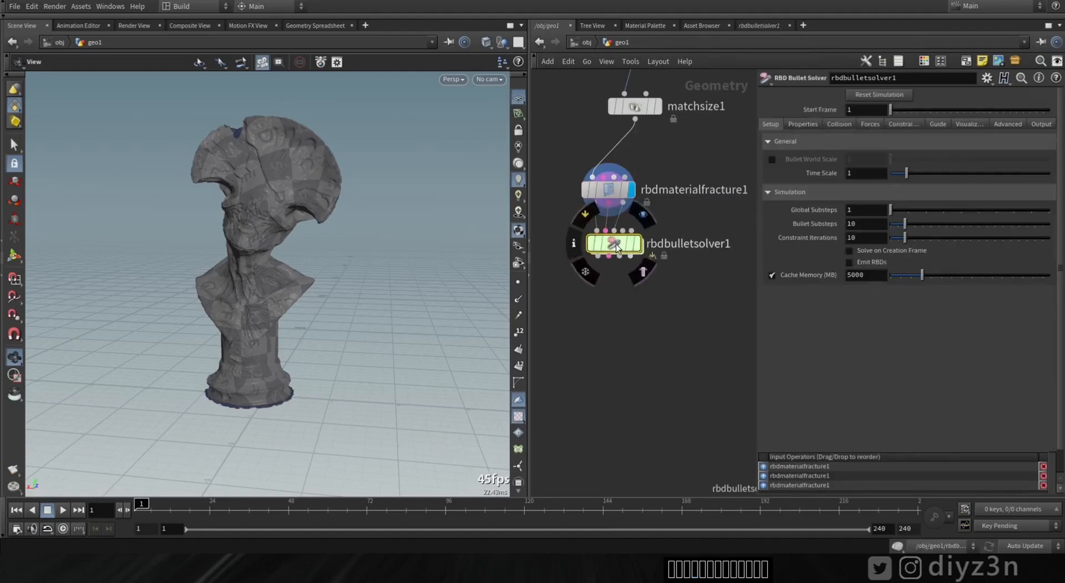
pyautogui.moveTo(613, 244); pyautogui.dragTo(608, 313)
# Step: Set the bullet solver's ground type to Ground Plane, display the solver, play the simulation briefly and return to frame 1
pyautogui.click(839, 124)
pyautogui.click(873, 301)
pyautogui.click(867, 334)
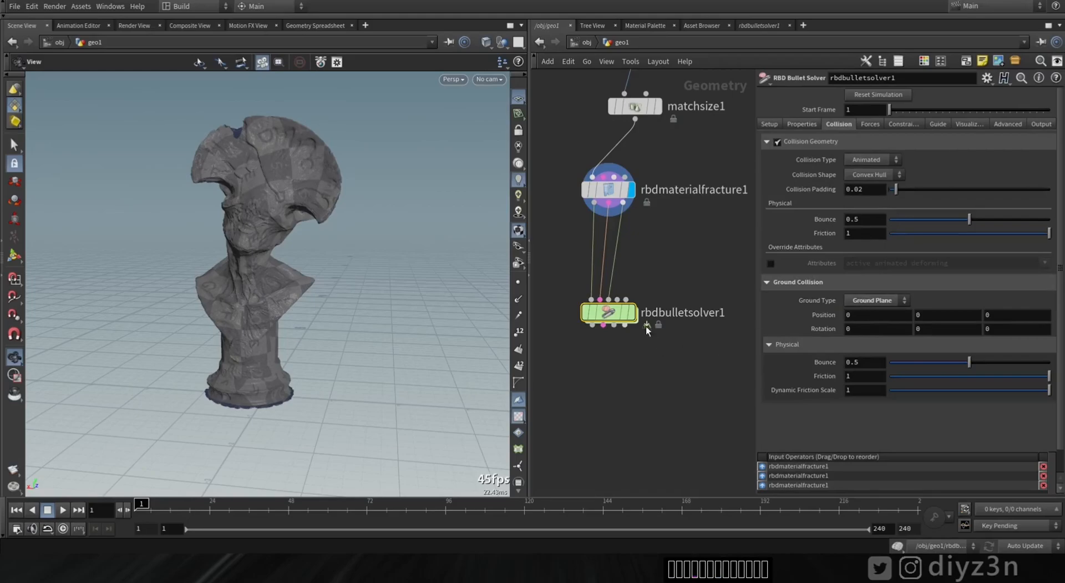
pyautogui.moveTo(633, 317)
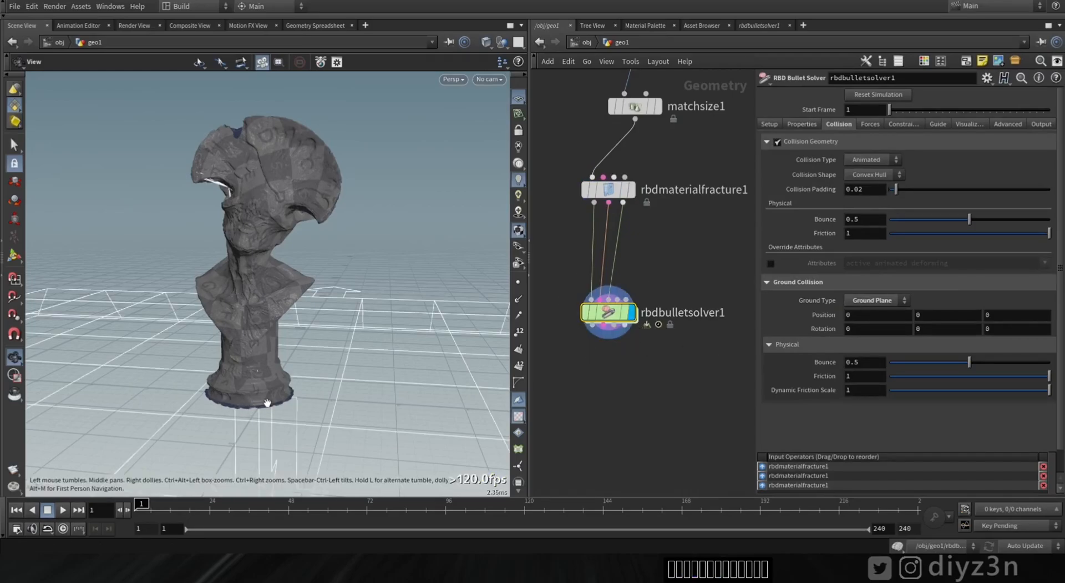
pyautogui.click(64, 511)
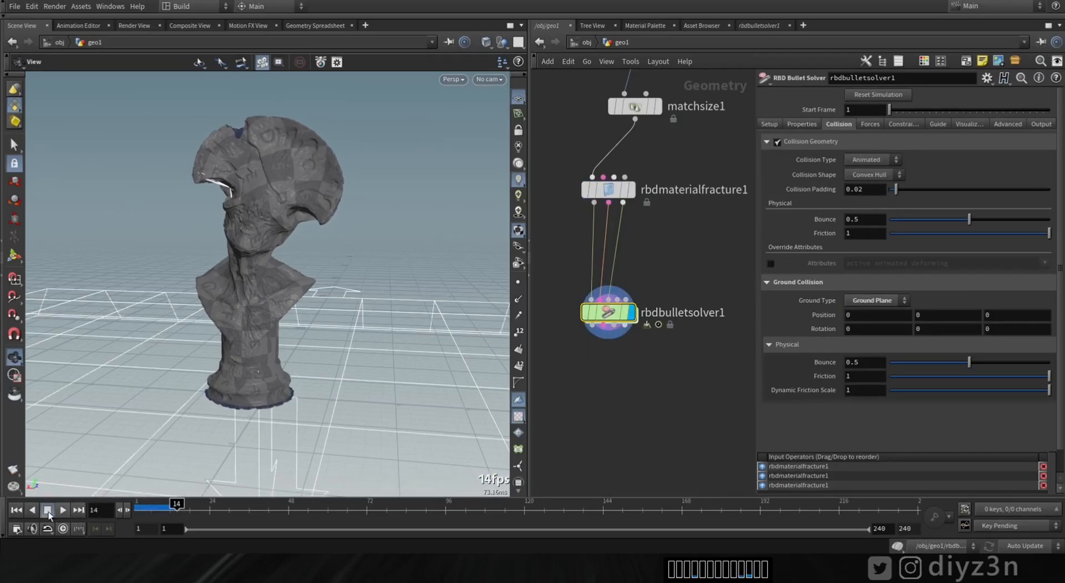
pyautogui.click(17, 510)
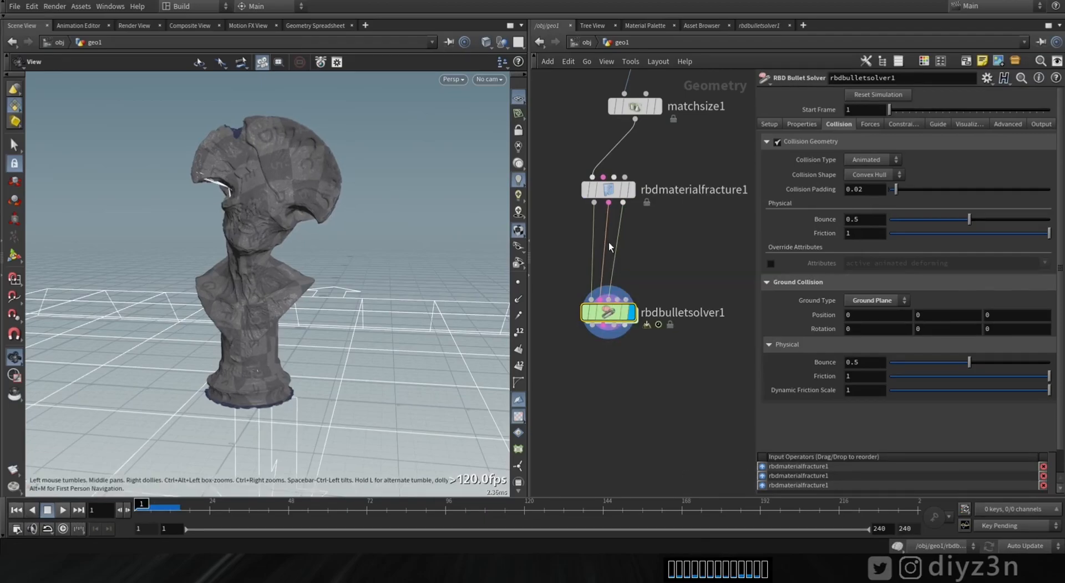
# Step: Delete the constraint wire between the fracture node and the bullet solver, run the simulation and rewind to the first frame
pyautogui.rightClick(607, 242)
pyautogui.click(638, 268)
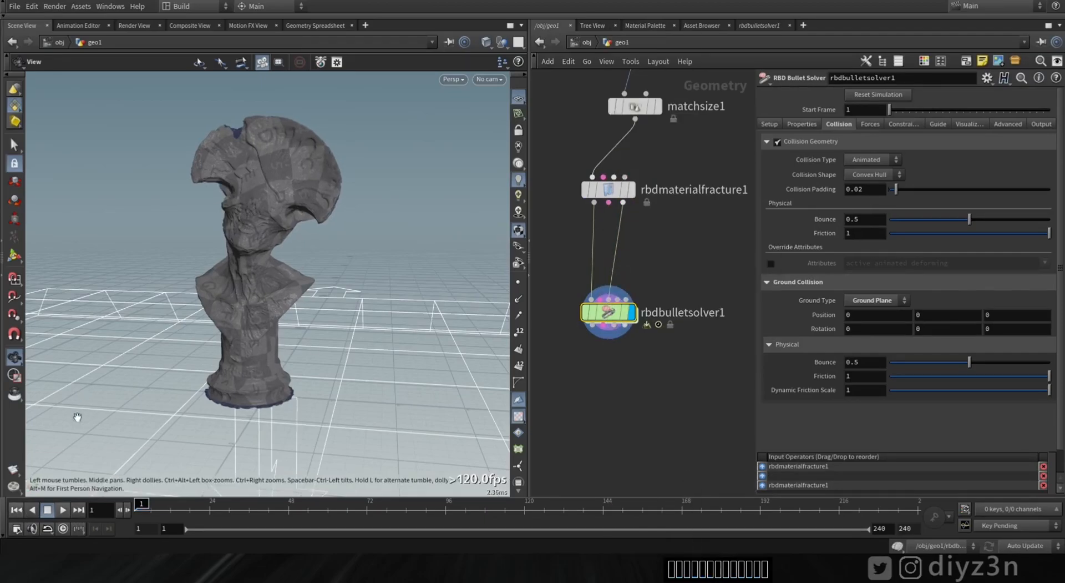
pyautogui.click(64, 511)
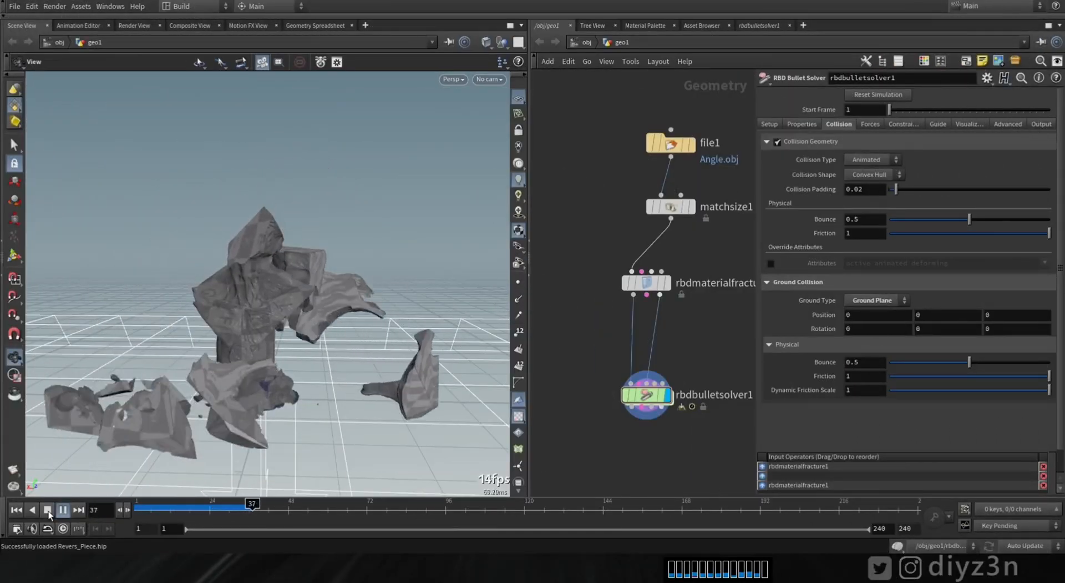
pyautogui.click(47, 511)
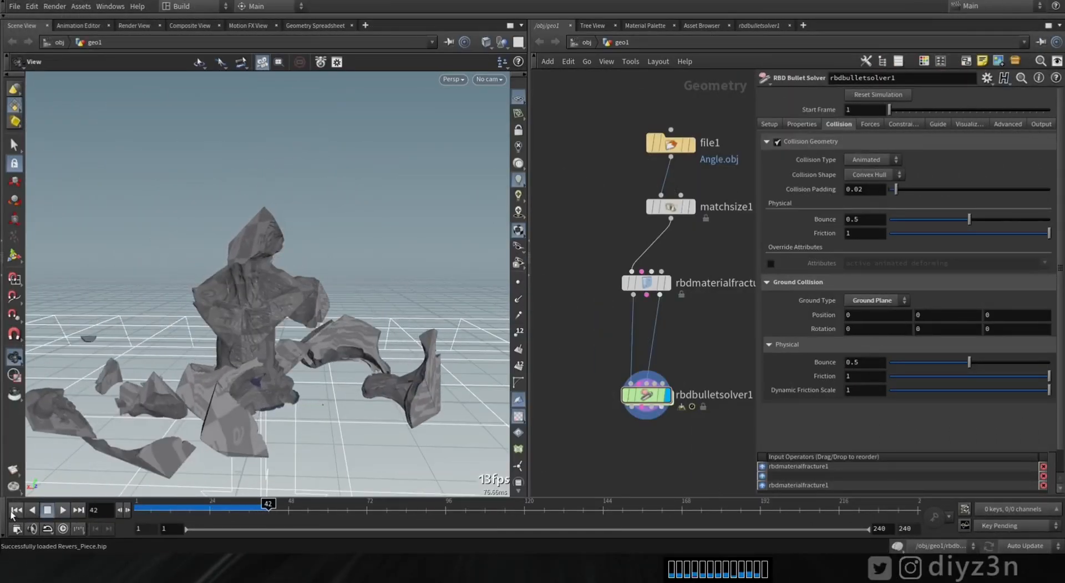
pyautogui.scroll(6, 273, 435)
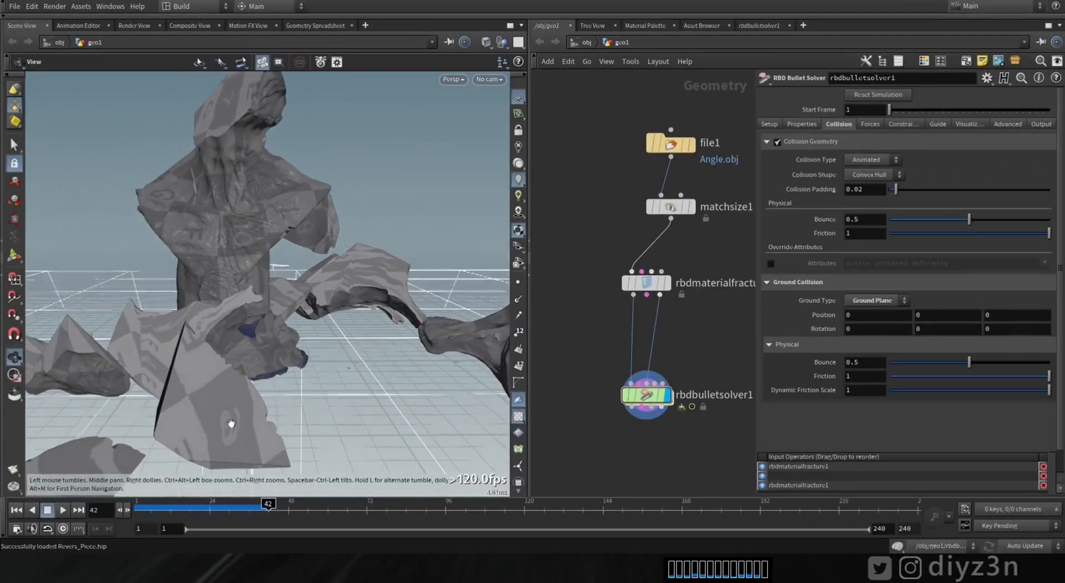
pyautogui.click(16, 509)
# Step: Enable Interior Detail and Crease Weights in the RBD Material Fracture node's detail settings
pyautogui.click(652, 278)
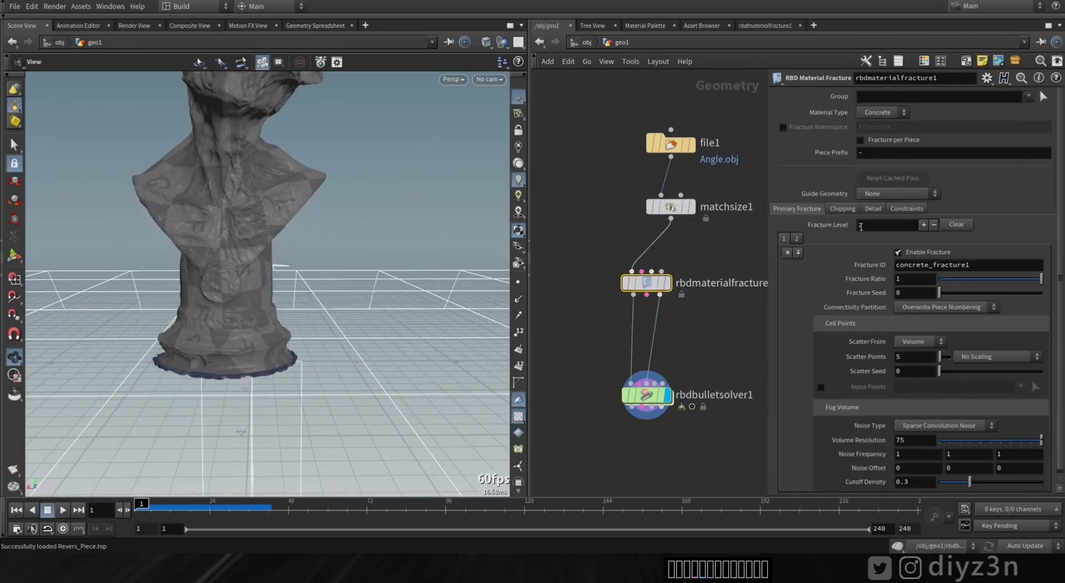
pyautogui.click(871, 208)
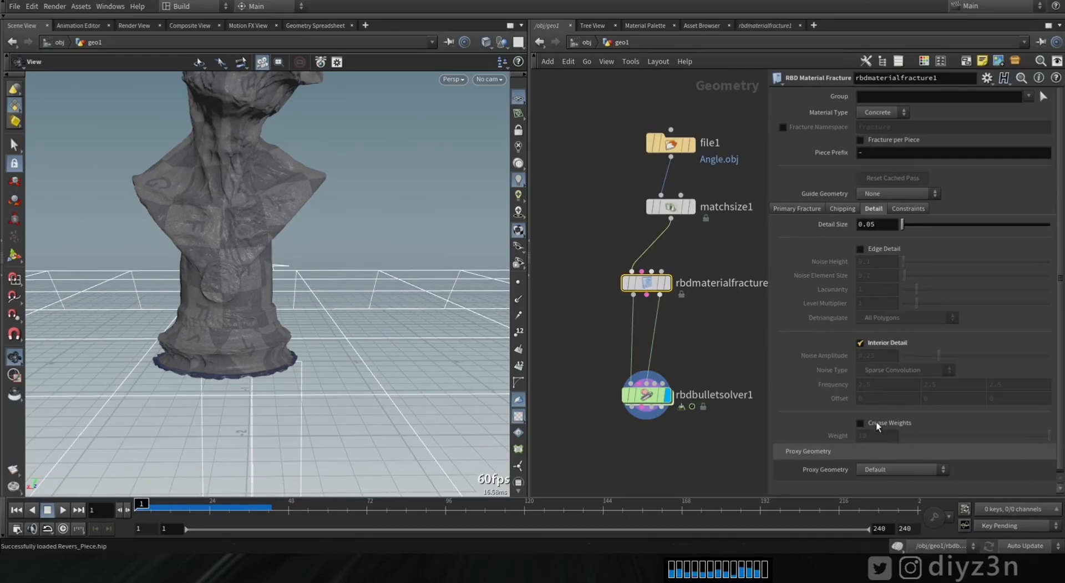
pyautogui.click(876, 421)
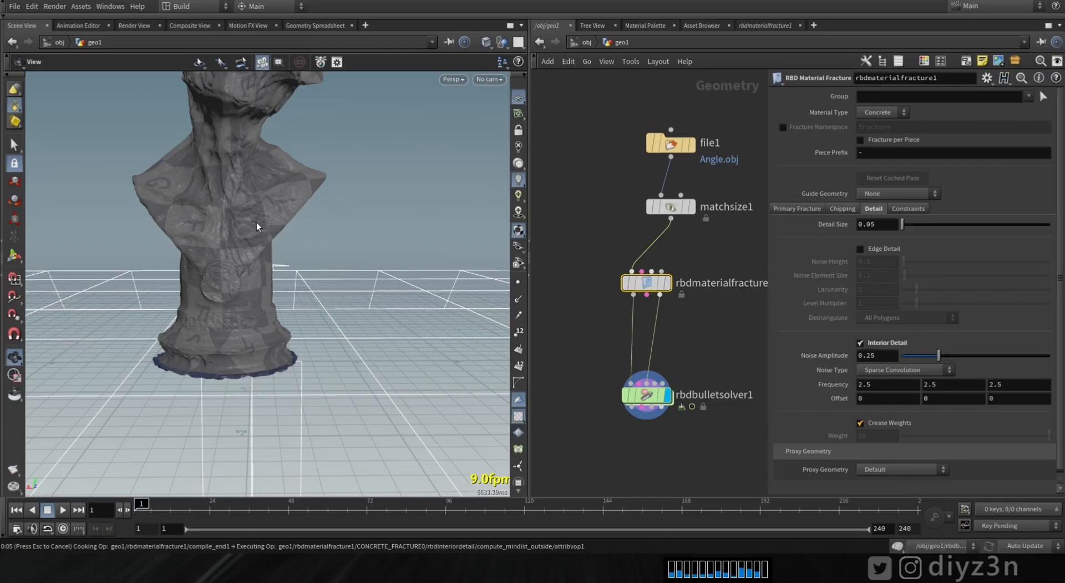
pyautogui.moveTo(301, 196); pyautogui.dragTo(200, 305)
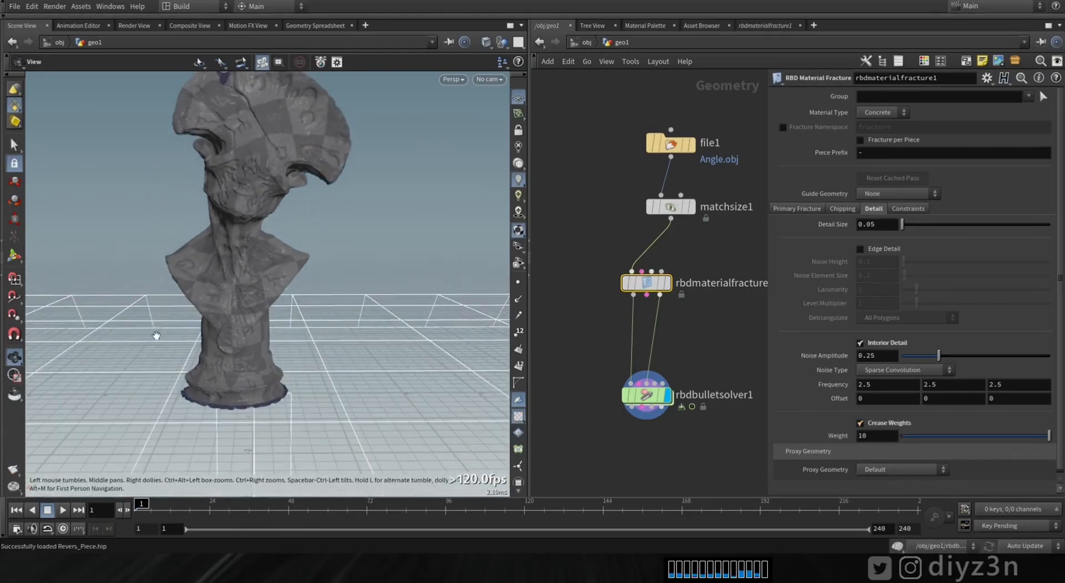
# Step: Play the simulation to check the roughened interior faces of the pieces, then rewind to the first frame
pyautogui.click(63, 509)
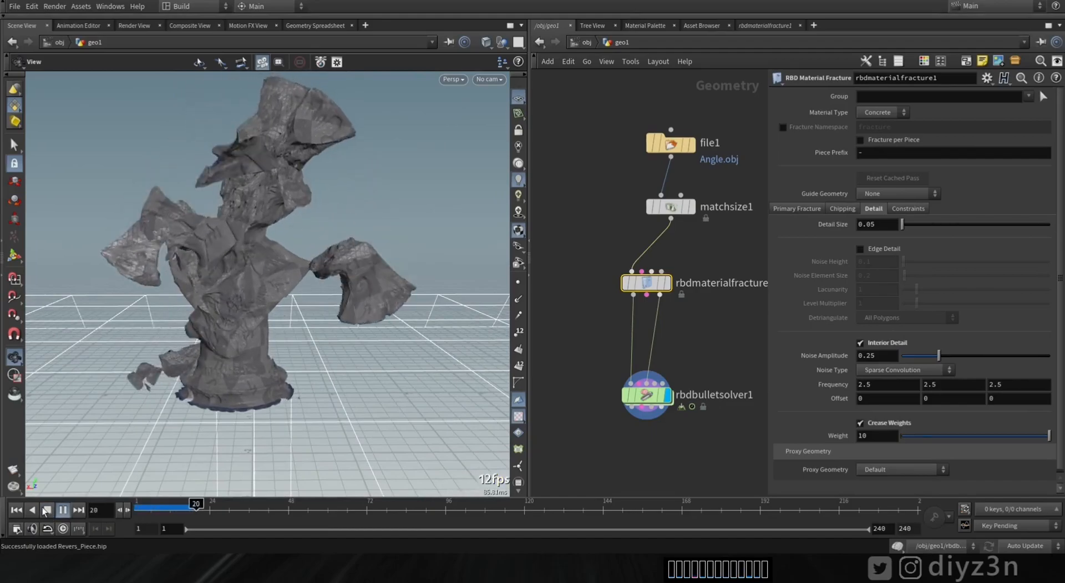
pyautogui.click(46, 510)
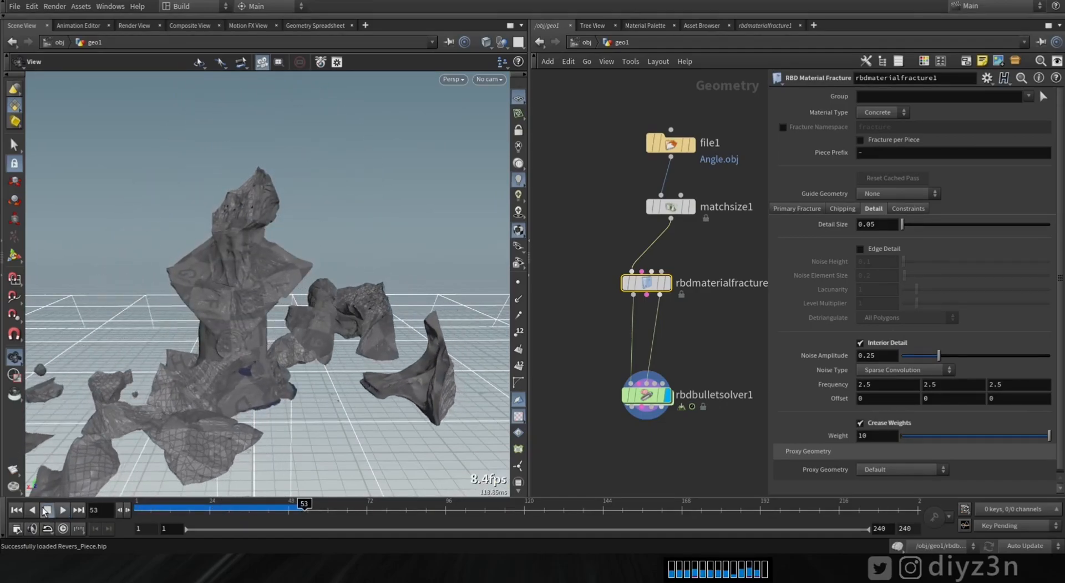
pyautogui.click(14, 511)
pyautogui.scroll(-4, 264, 208)
pyautogui.moveTo(254, 235); pyautogui.dragTo(236, 230)
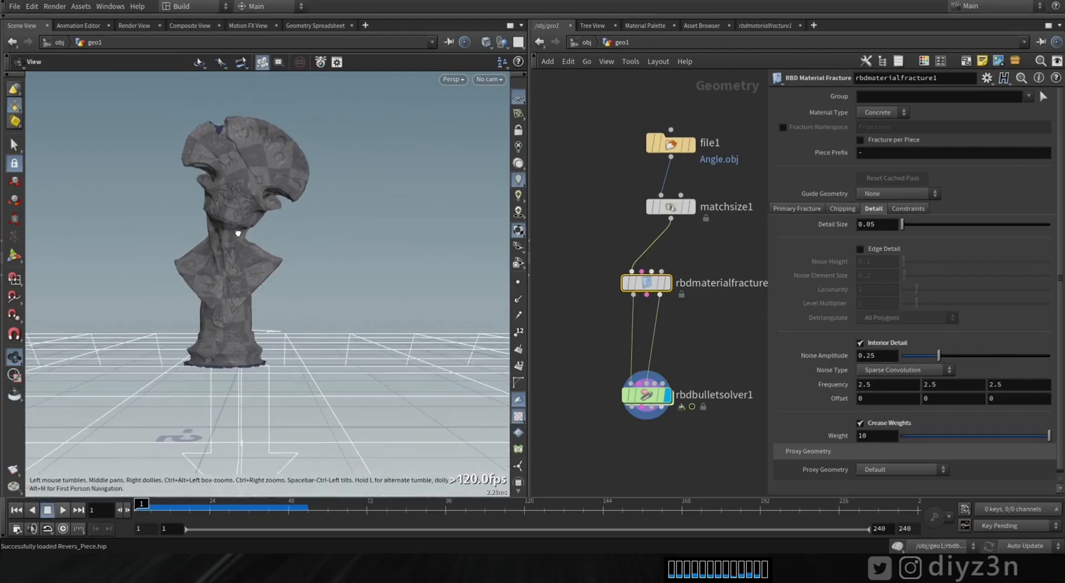
# Step: Remove the proxy geometry wire into the bullet solver and enable Overwrite with SOP in its advanced constraint settings
pyautogui.moveTo(655, 396); pyautogui.dragTo(655, 427)
pyautogui.rightClick(655, 365)
pyautogui.click(667, 383)
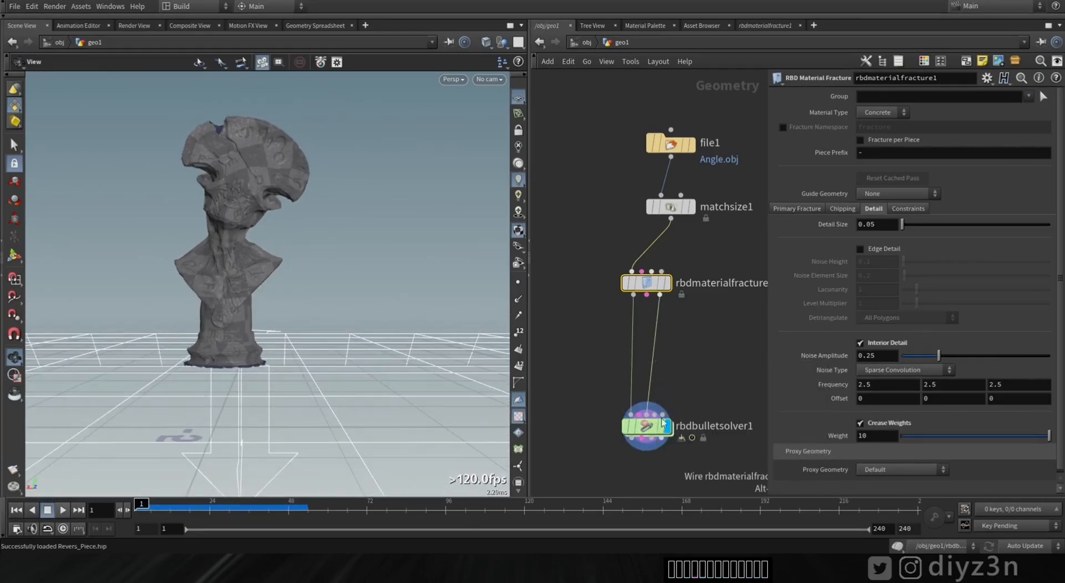
pyautogui.click(658, 425)
pyautogui.click(1008, 124)
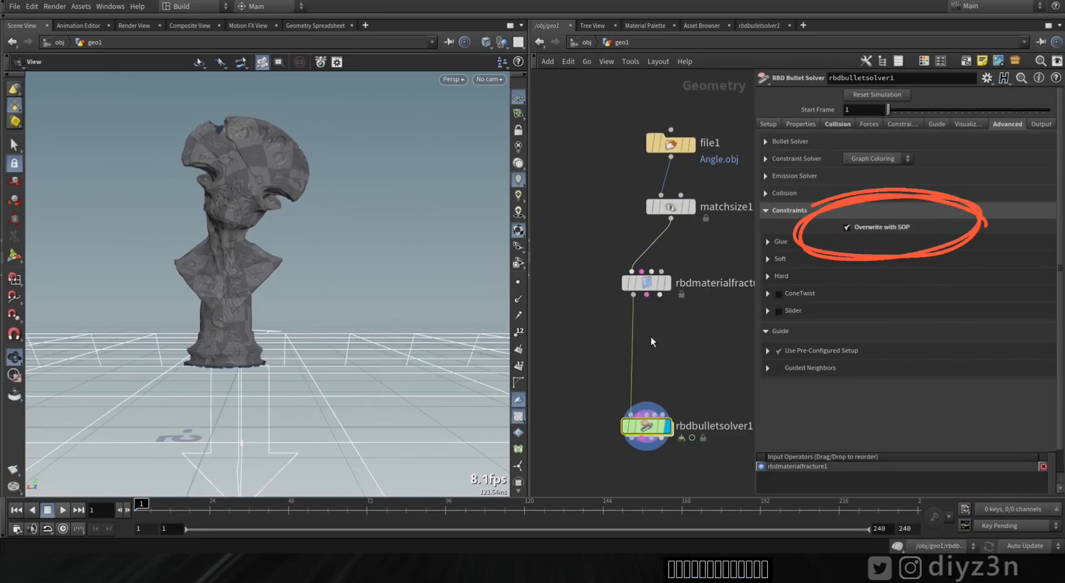
# Step: Add an Attribute Adjust Float node on the fracture node's constraint output and display it
pyautogui.press('Tab')
pyautogui.write('ad')
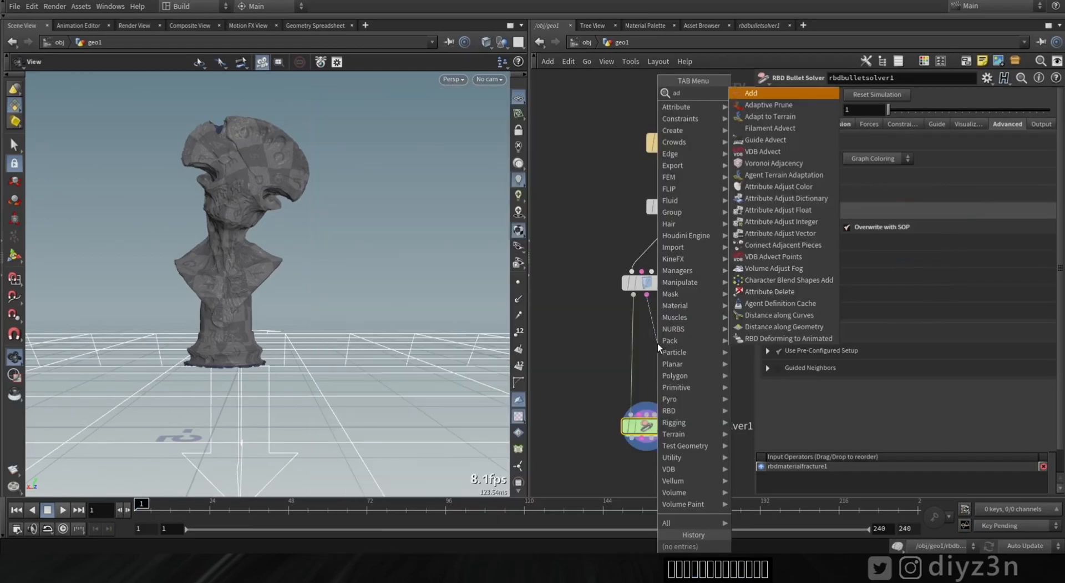
pyautogui.click(784, 210)
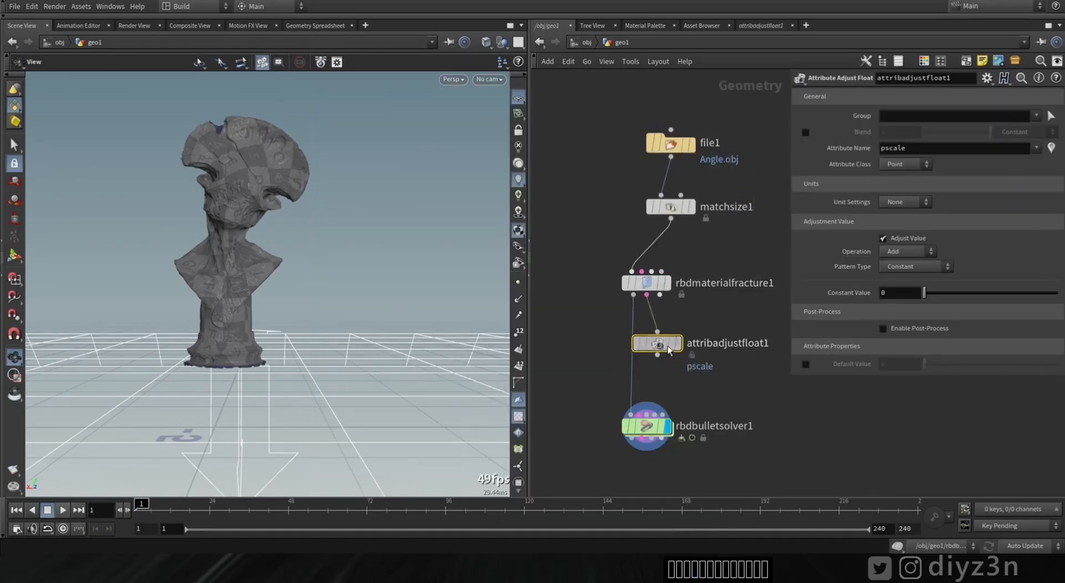
pyautogui.click(710, 340)
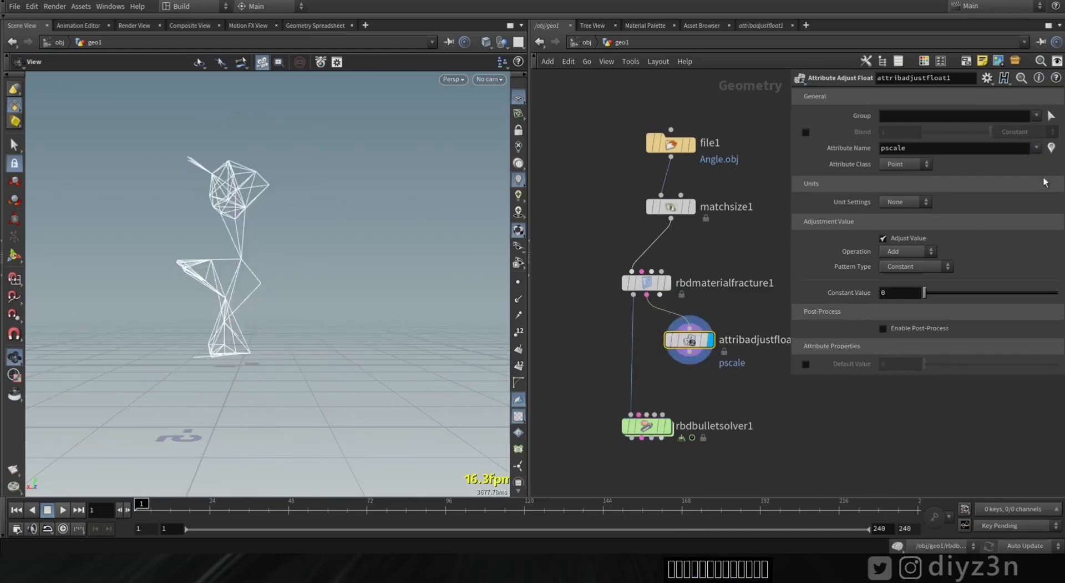
# Step: Replace the pscale attribute name with the strength primitive attribute taken from the Attribute Adjust Float node's info
pyautogui.click(954, 150)
pyautogui.click(1036, 148)
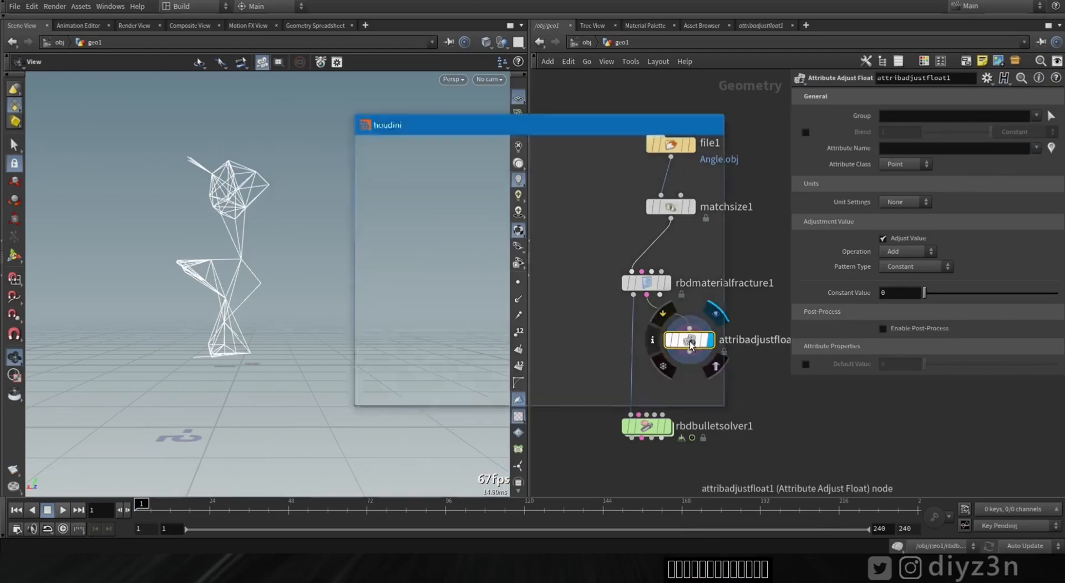
pyautogui.middleClick(692, 345)
pyautogui.click(654, 340)
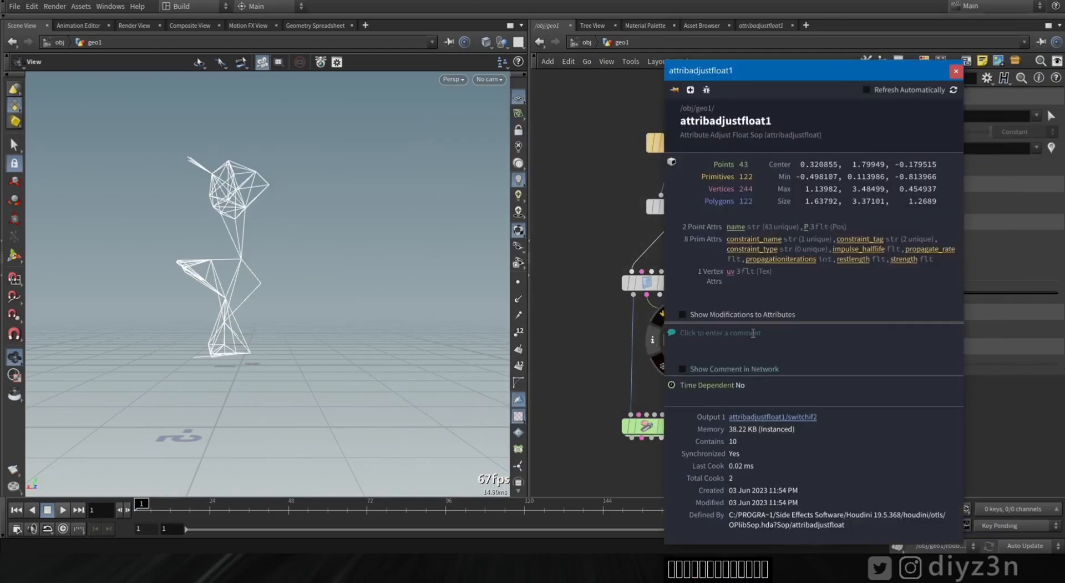
pyautogui.rightClick(900, 261)
pyautogui.click(913, 277)
pyautogui.click(956, 71)
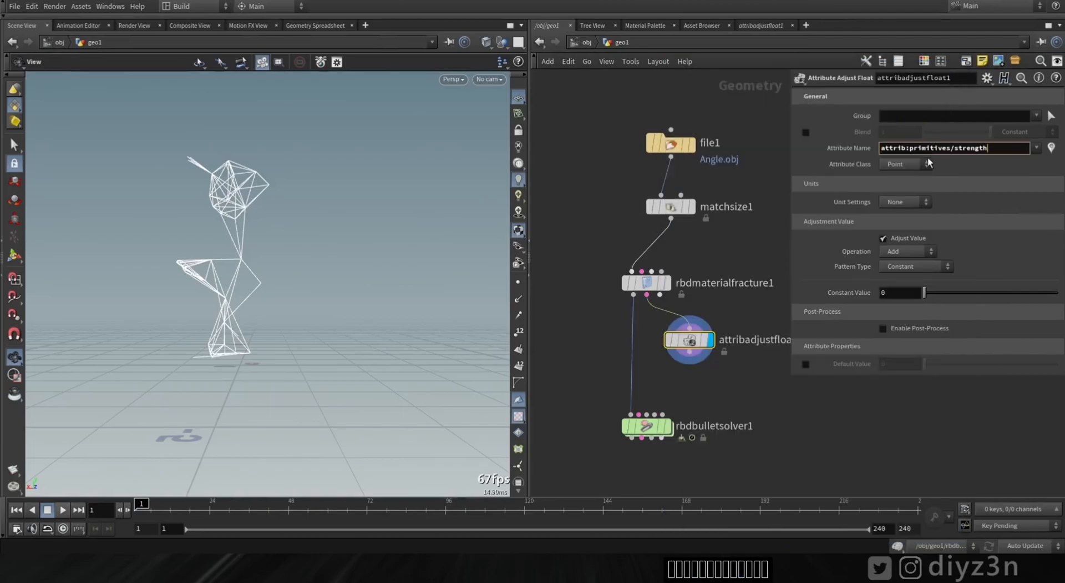
# Step: Trim the attribute name to strength and connect the Attribute Adjust Float node to the bullet solver's constraint input
pyautogui.moveTo(882, 148); pyautogui.dragTo(947, 149)
pyautogui.press('Delete')
pyautogui.press('Delete')
pyautogui.press('Delete')
pyautogui.press('Return')
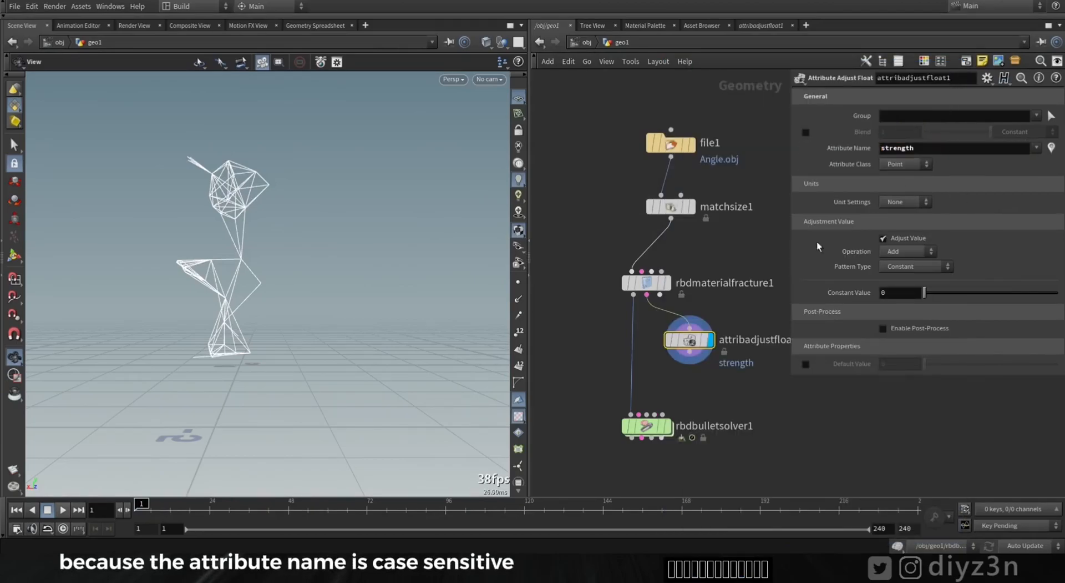
pyautogui.moveTo(639, 414); pyautogui.dragTo(676, 344)
pyautogui.moveTo(676, 344); pyautogui.dragTo(675, 344, button='middle')
# Step: Raise the fracture node's primary fracture level to 3 and display the constraint network from the Attribute Adjust Float node
pyautogui.click(712, 287)
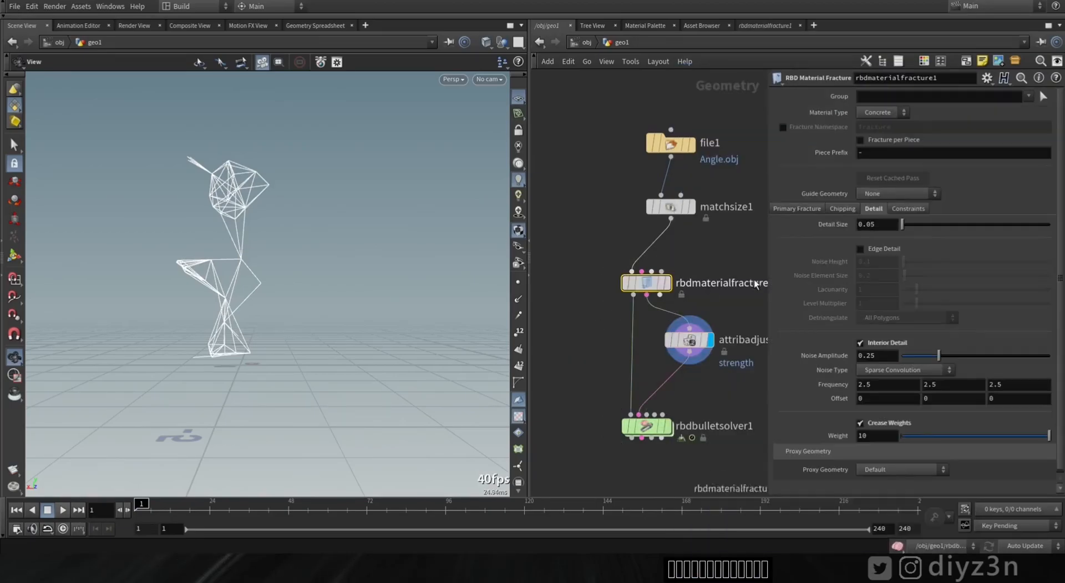
pyautogui.click(797, 208)
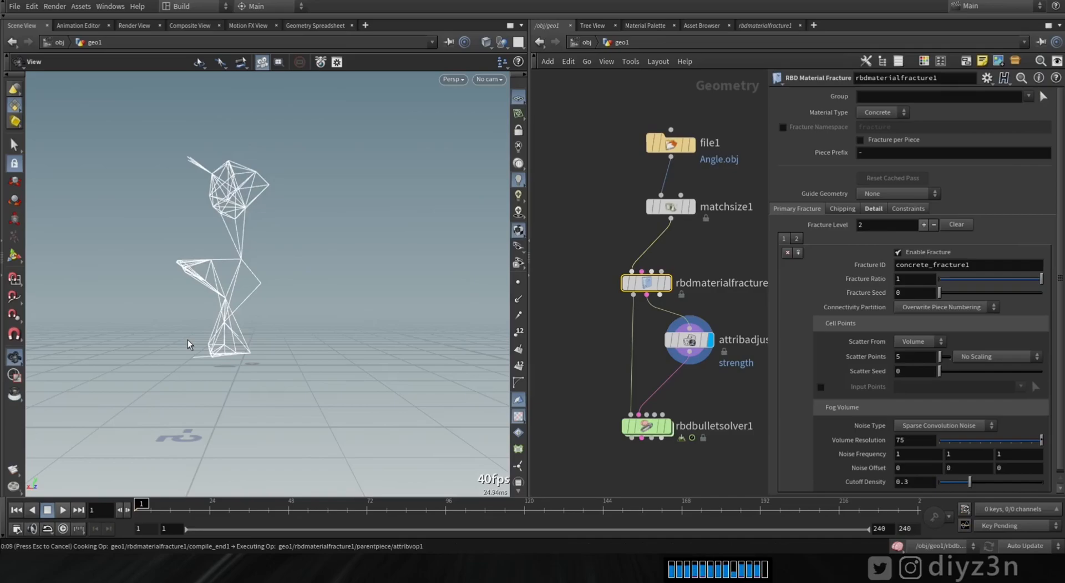
pyautogui.click(667, 427)
pyautogui.click(712, 340)
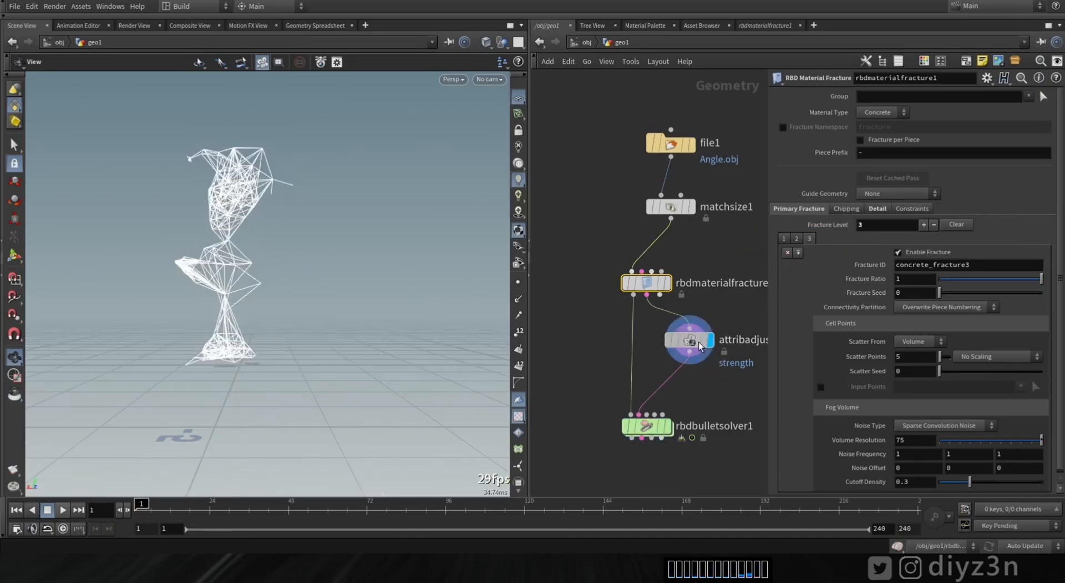
# Step: Visualize the strength primitive attribute on the constraint network from the Attribute Adjust Float node's info
pyautogui.click(653, 339)
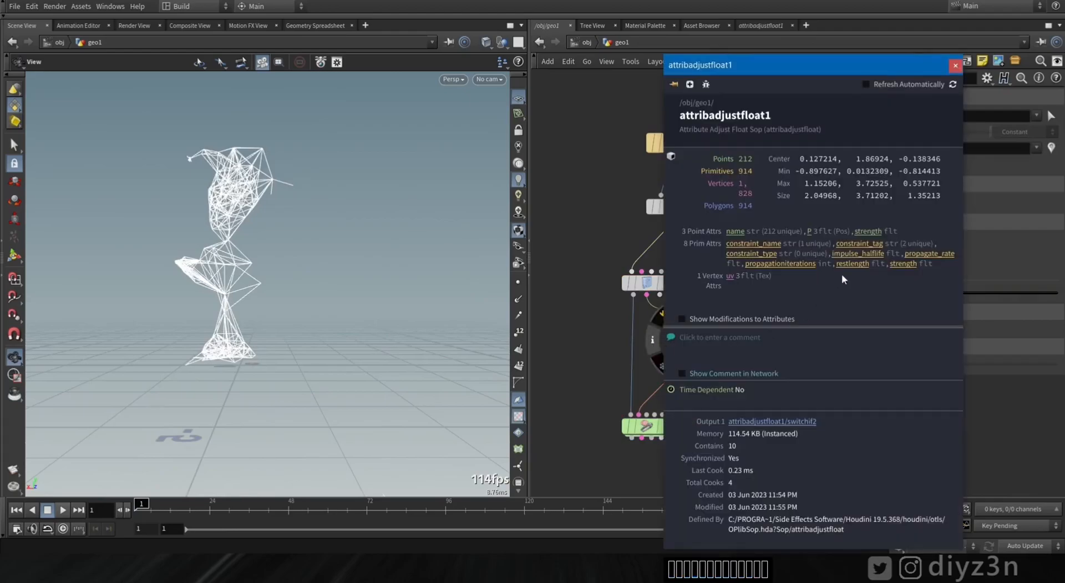
pyautogui.click(916, 263)
pyautogui.click(955, 66)
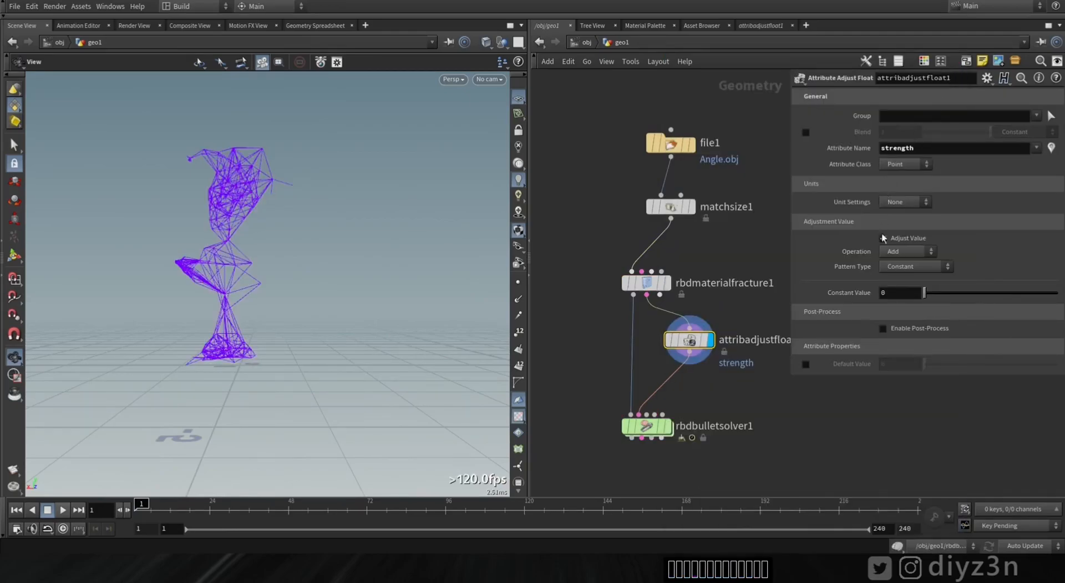
# Step: Set the strength adjustment's operation to Set Always
pyautogui.moveTo(925, 293)
pyautogui.mouseDown()
pyautogui.moveTo(942, 293)
pyautogui.moveTo(921, 291)
pyautogui.mouseUp()
pyautogui.click(893, 252)
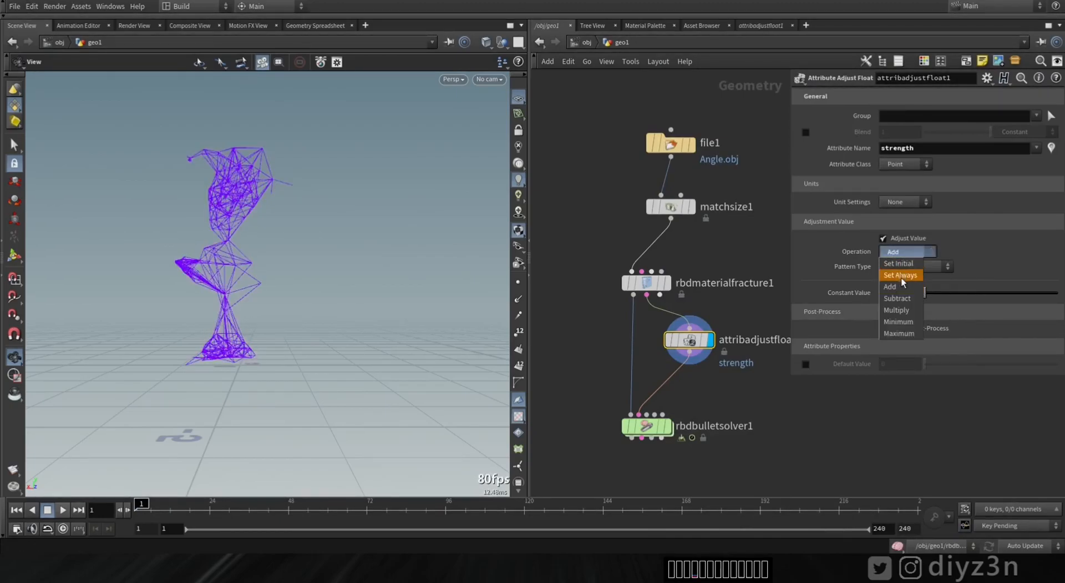
pyautogui.click(904, 273)
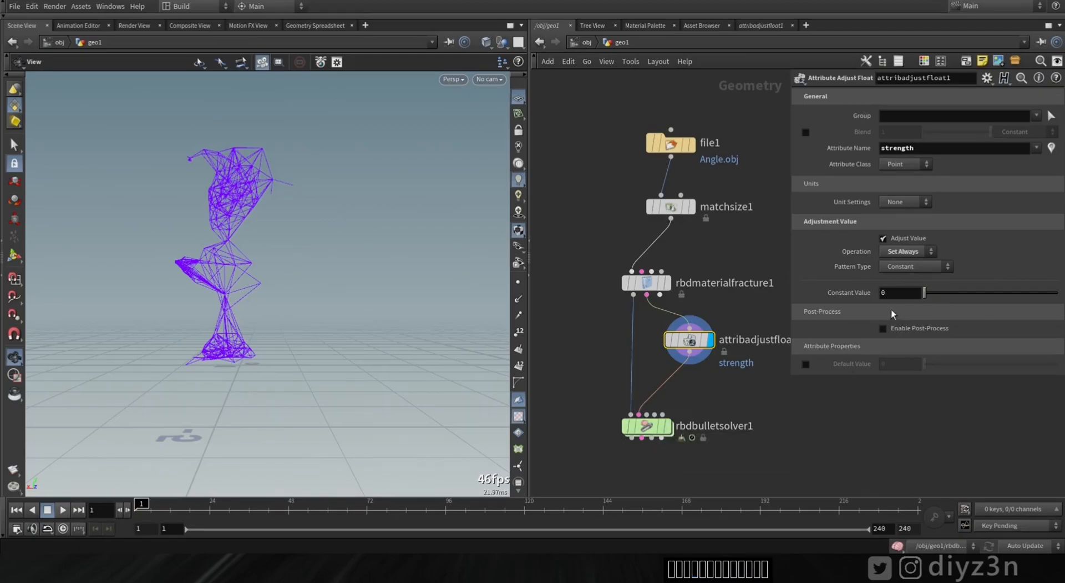
# Step: Display the bullet solver and play the simulation to check how the constrained bust behaves
pyautogui.click(668, 427)
pyautogui.click(63, 509)
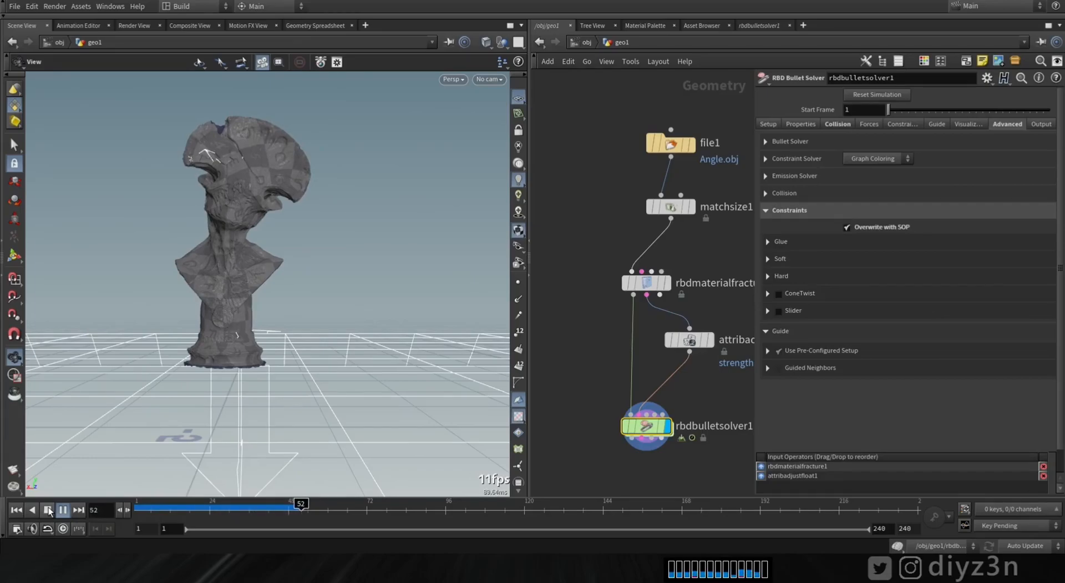
pyautogui.click(48, 510)
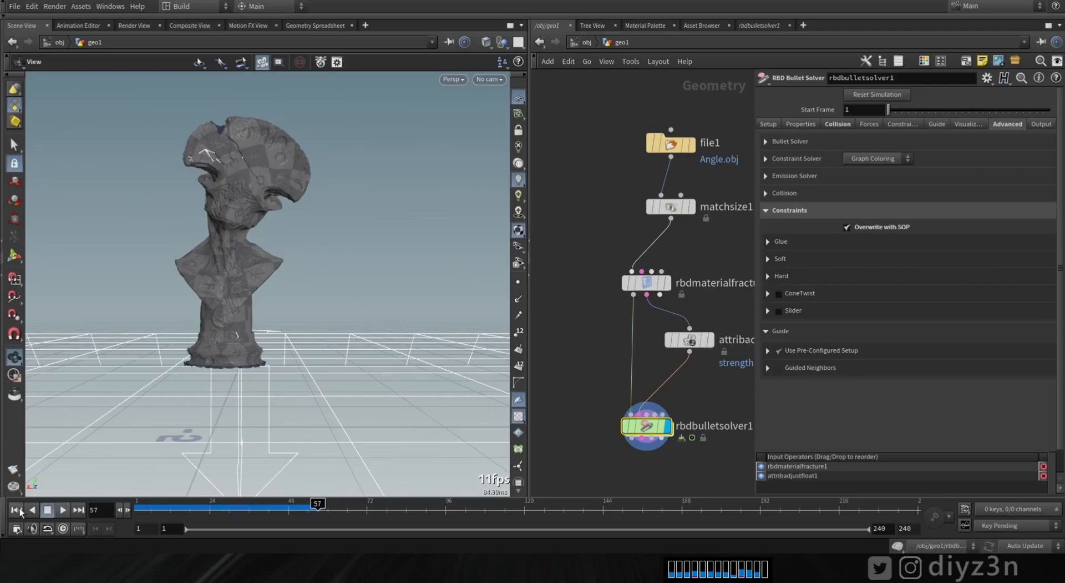
# Step: Set the strength adjustment's attribute class to Primitive and play the simulation, rewinding to the first frame when done
pyautogui.click(690, 340)
pyautogui.click(907, 164)
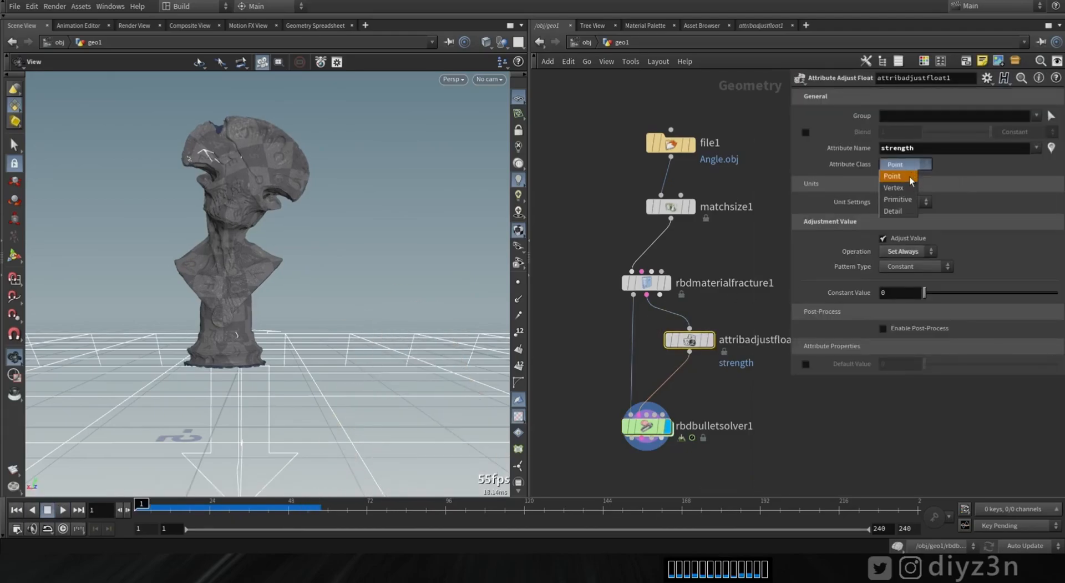
pyautogui.click(906, 201)
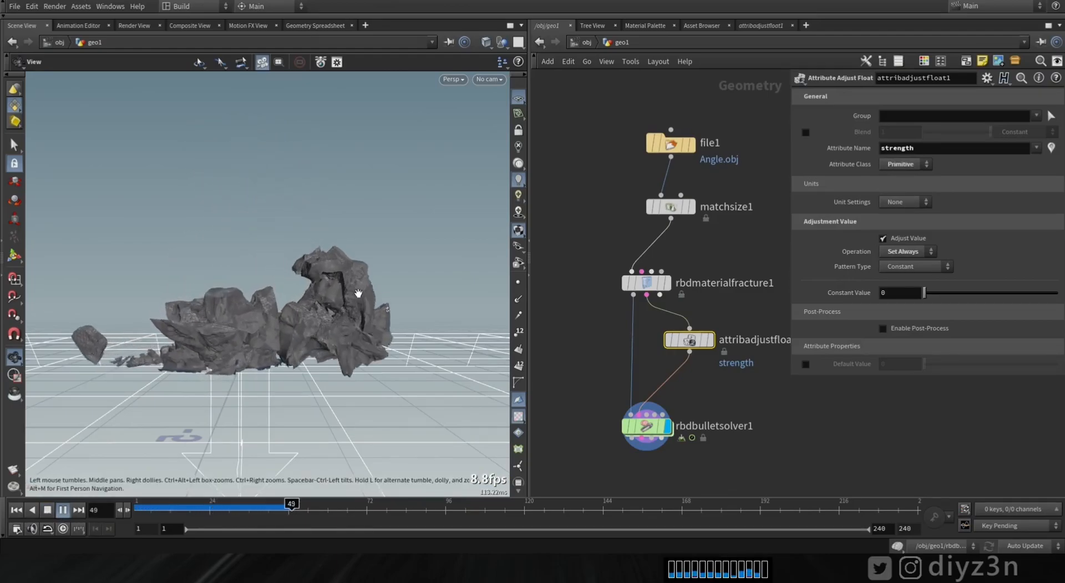
pyautogui.click(46, 510)
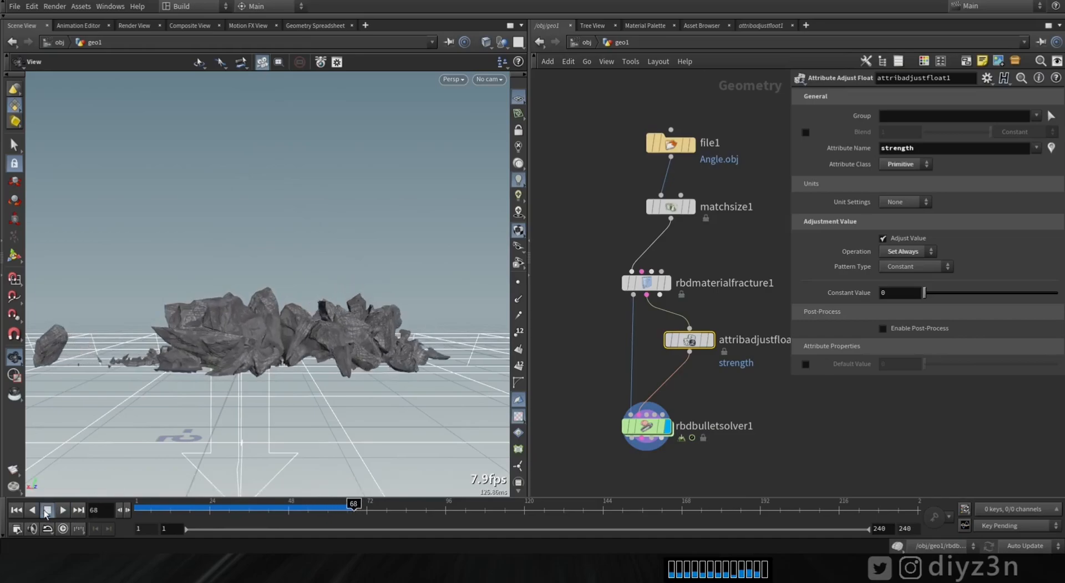
pyautogui.click(15, 511)
# Step: Bypass the Attribute Adjust Float node, play the simulation for comparison and return to the first frame
pyautogui.moveTo(686, 340)
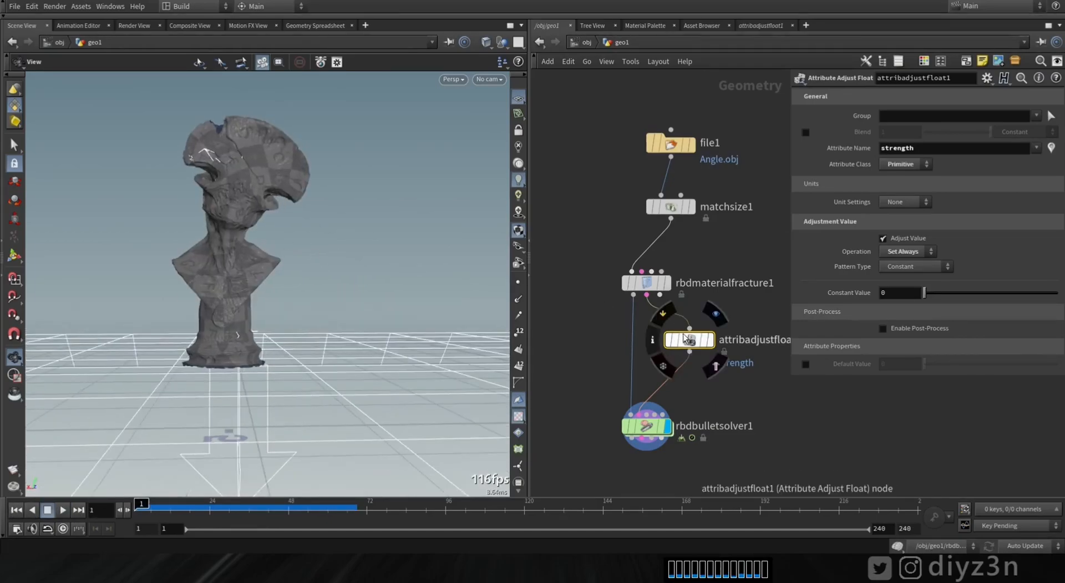
pyautogui.press('b')
pyautogui.click(45, 510)
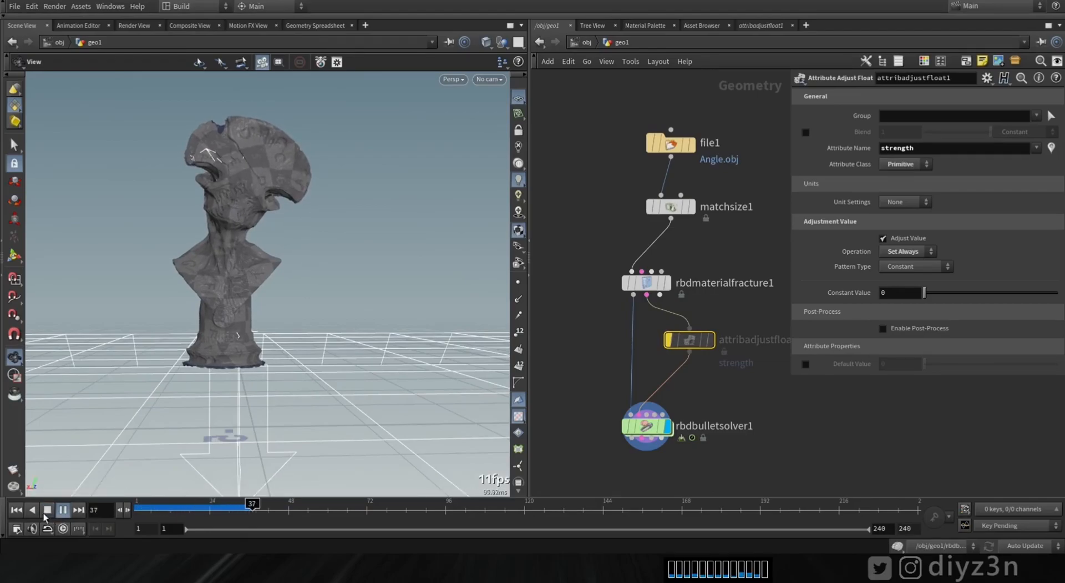
pyautogui.click(17, 509)
# Step: Re-enable the Attribute Adjust Float node, limit its group to the constraints in the bust's upper half and test the simulation
pyautogui.moveTo(690, 350)
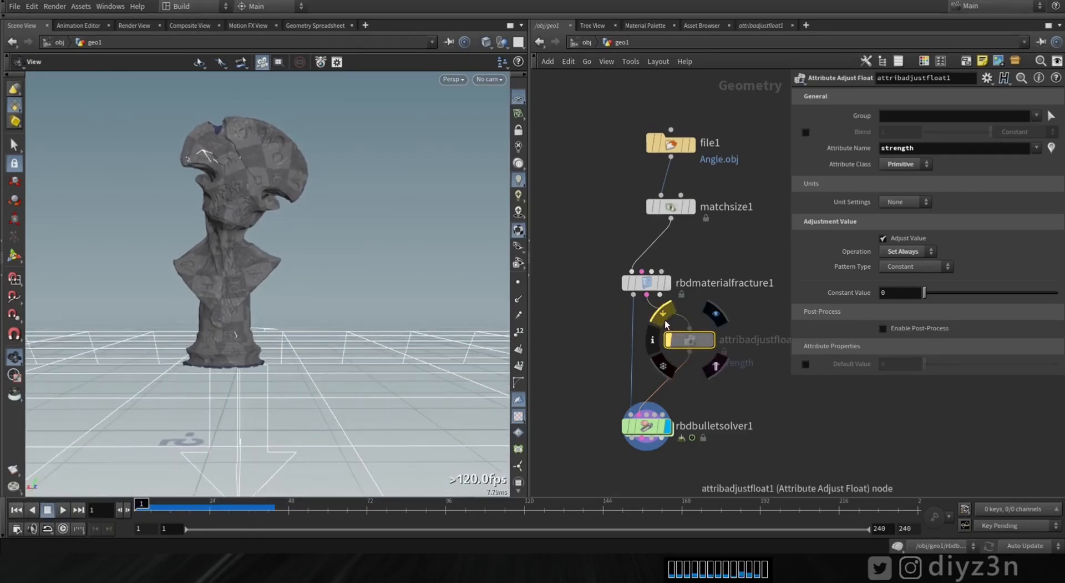
pyautogui.press('Return')
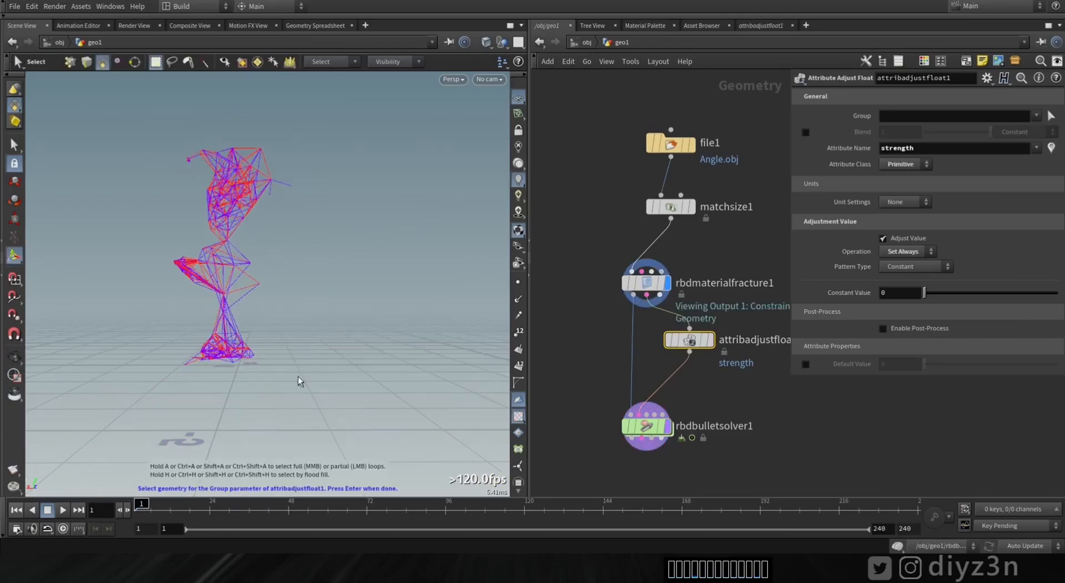
pyautogui.moveTo(106, 125); pyautogui.dragTo(322, 255)
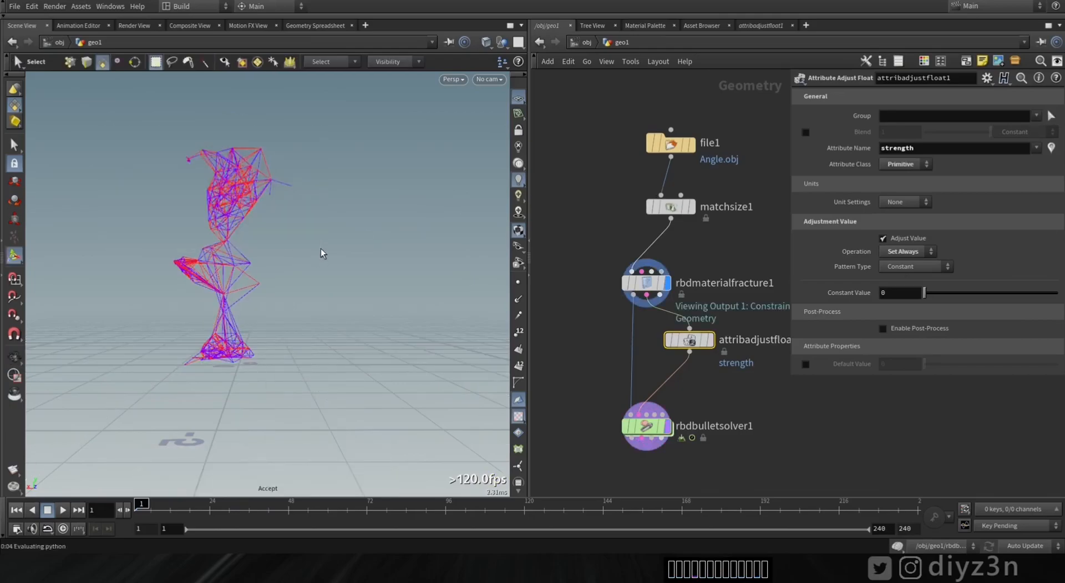
pyautogui.press('Return')
pyautogui.click(61, 510)
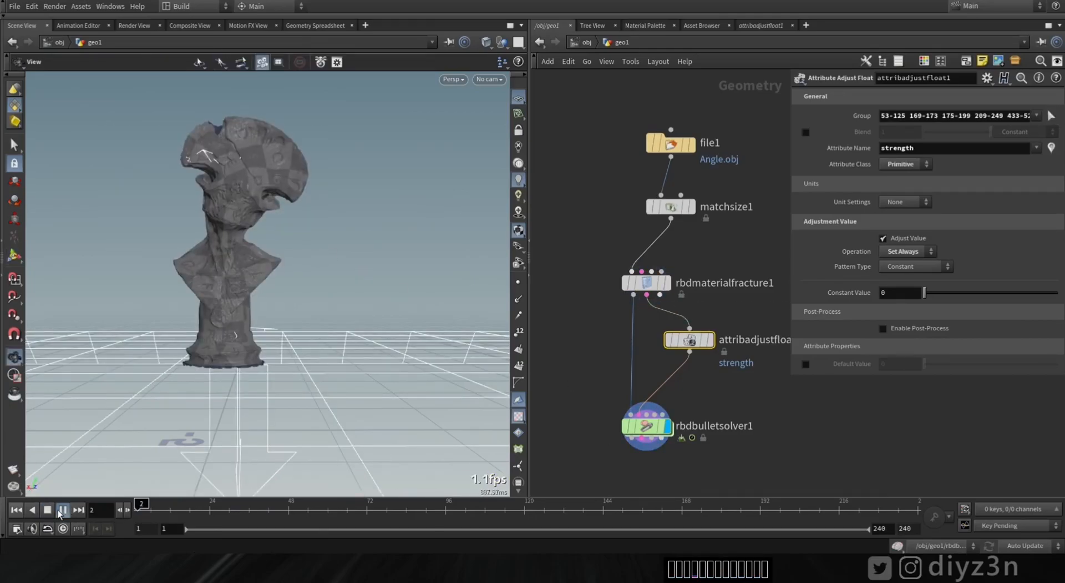
pyautogui.click(16, 510)
# Step: Reselect the adjustment's group as the constraints in the bust's lower half and replay the simulation
pyautogui.click(1055, 117)
pyautogui.moveTo(304, 401); pyautogui.dragTo(146, 262)
pyautogui.press('Return')
pyautogui.click(63, 510)
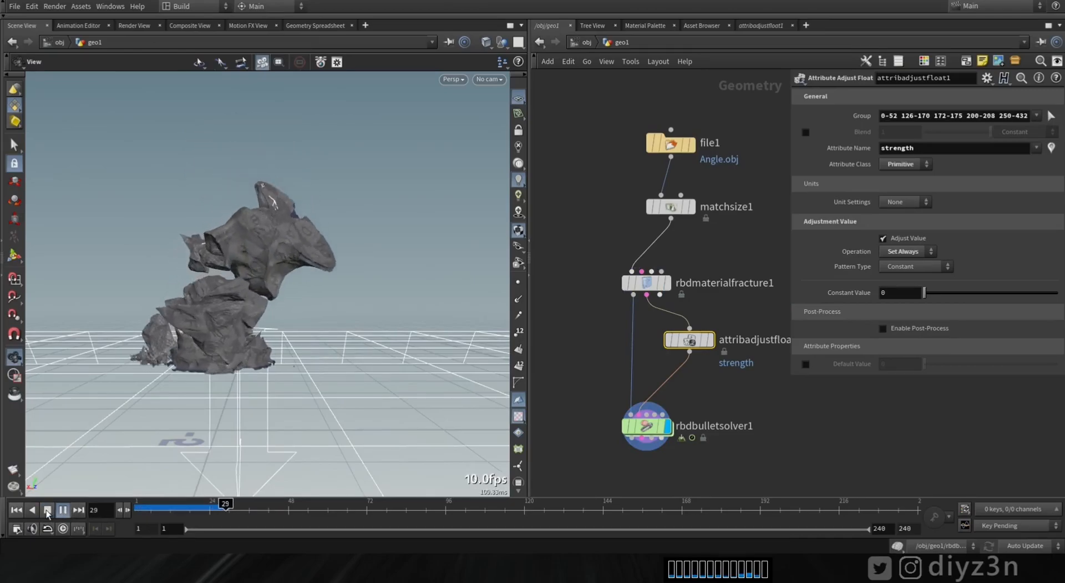
pyautogui.click(47, 510)
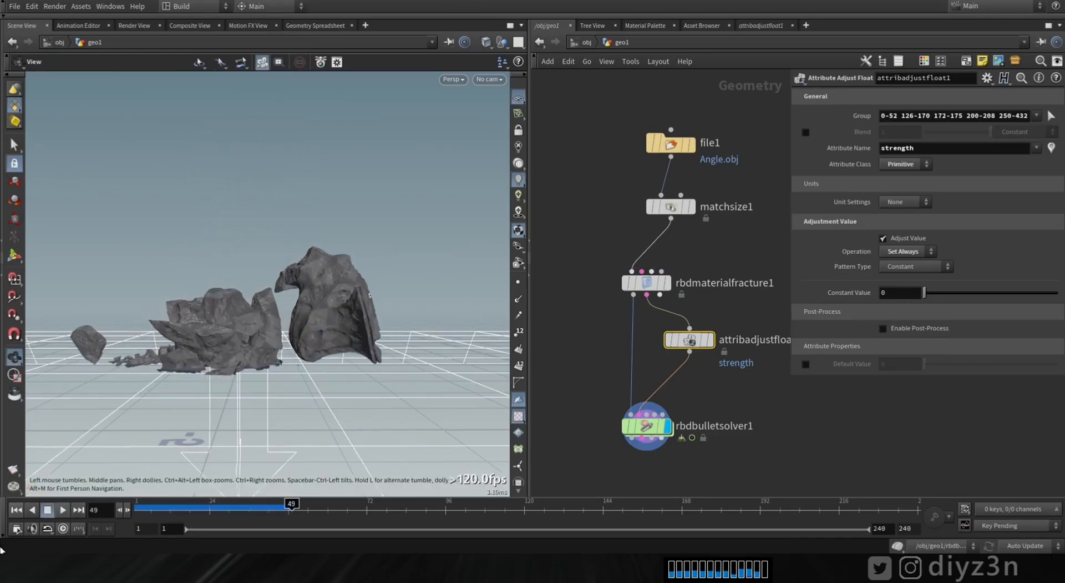
pyautogui.click(20, 510)
# Step: Clear the group of the Attribute Adjust Float node so the strength setting applies to all constraints
pyautogui.click(982, 116)
pyautogui.press('BackSpace')
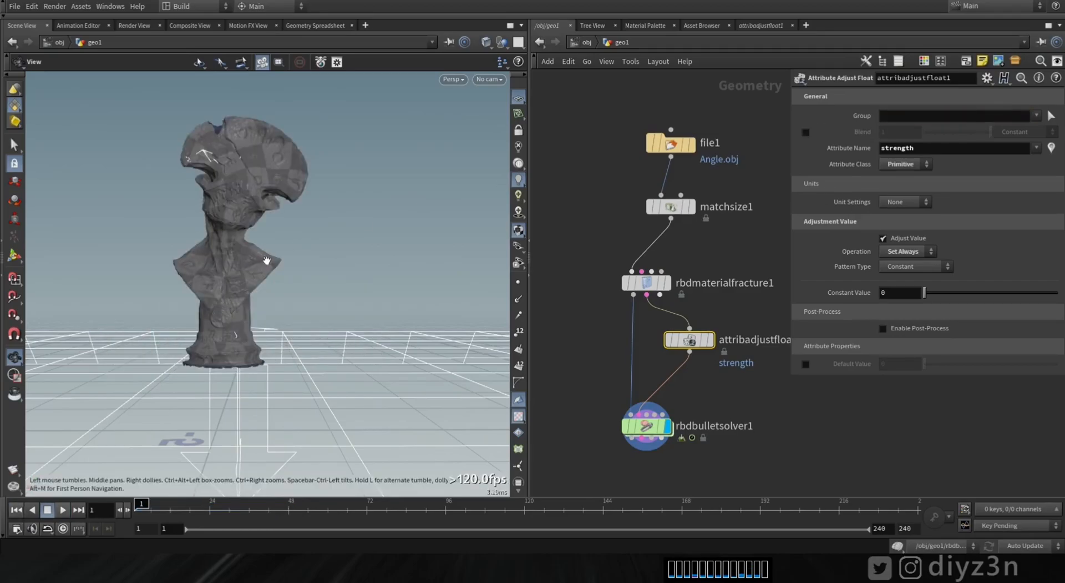
pyautogui.moveTo(250, 246); pyautogui.dragTo(269, 258, button='middle')
pyautogui.moveTo(268, 258); pyautogui.dragTo(271, 267)
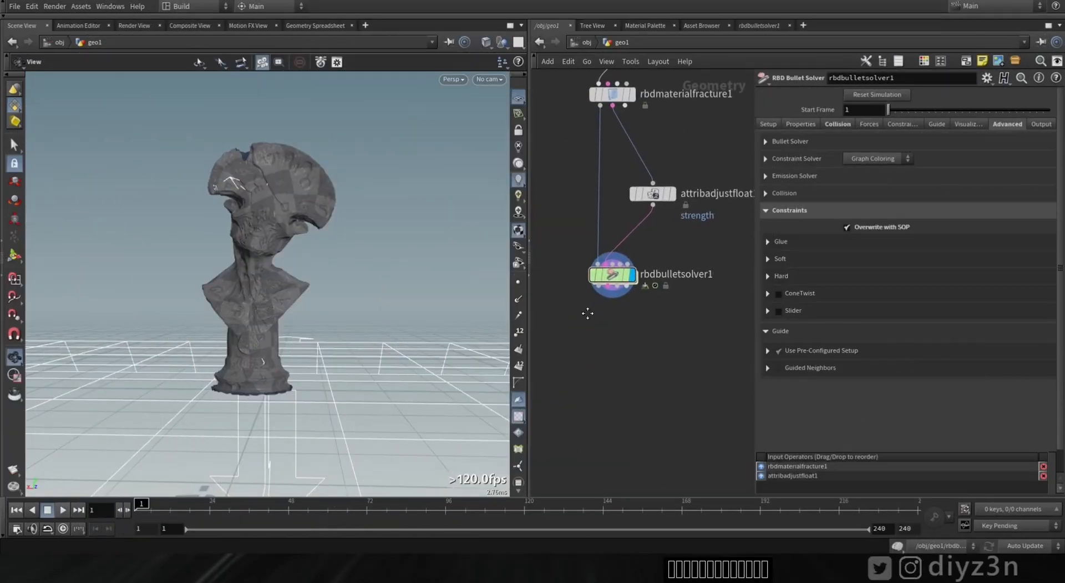
# Step: Add a File Cache node below the RBD Bullet Solver and wire the solver's first output into it
pyautogui.press('Tab')
pyautogui.write('fil')
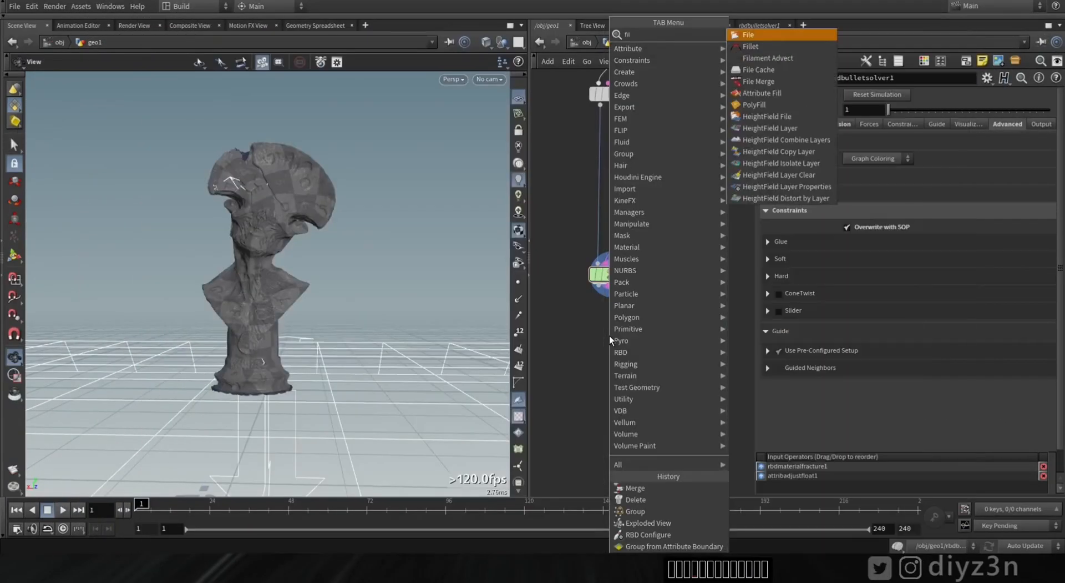
pyautogui.click(758, 70)
pyautogui.click(595, 327)
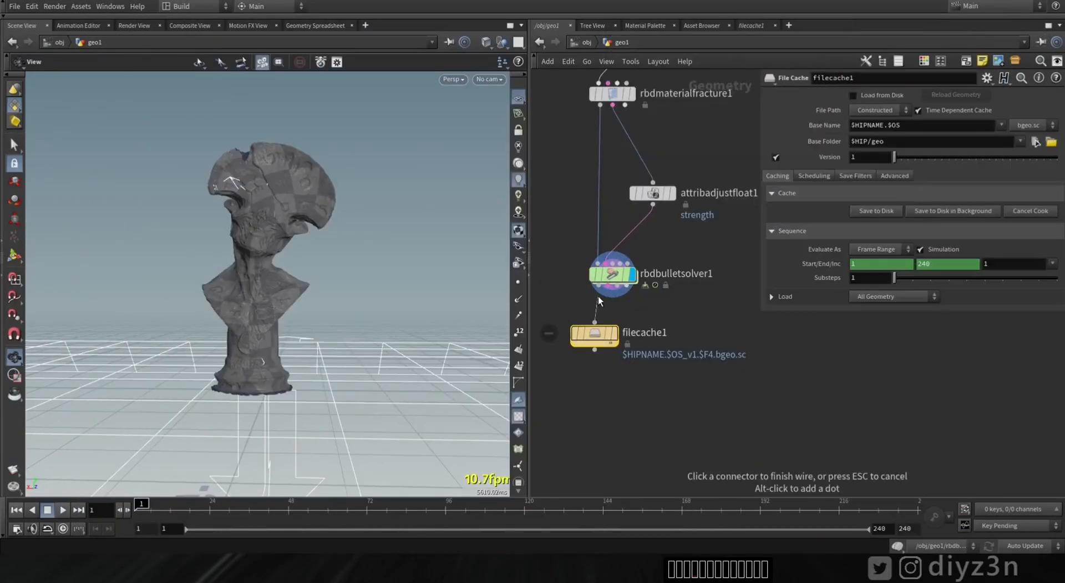
pyautogui.moveTo(599, 297); pyautogui.dragTo(595, 328)
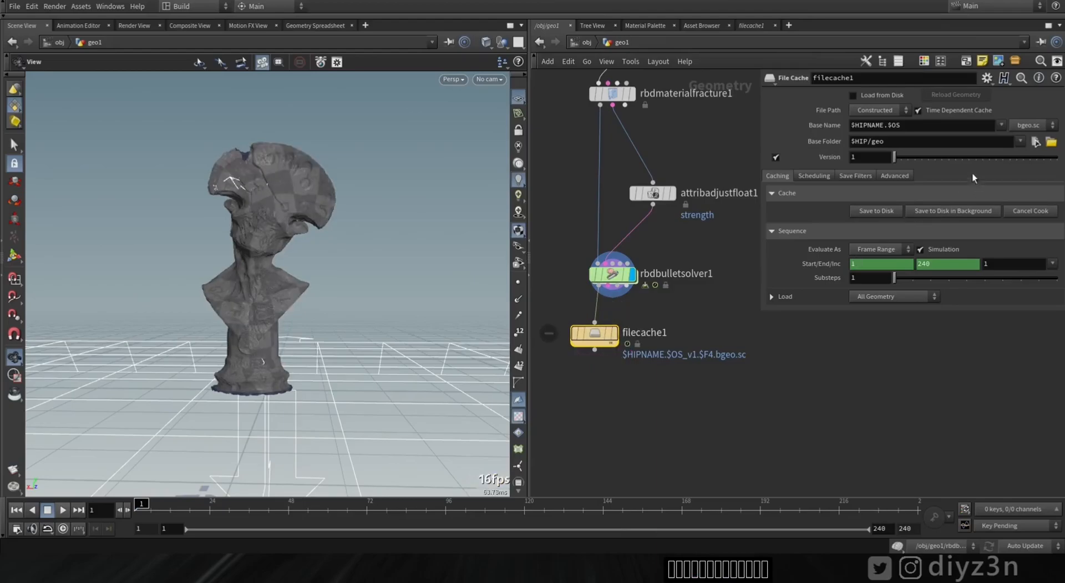
# Step: Save frames 1 to 240 of the simulation to disk in the background and scrub through the cached result
pyautogui.click(940, 209)
pyautogui.moveTo(651, 397); pyautogui.dragTo(667, 243, button='middle')
pyautogui.moveTo(634, 314); pyautogui.dragTo(655, 299, button='middle')
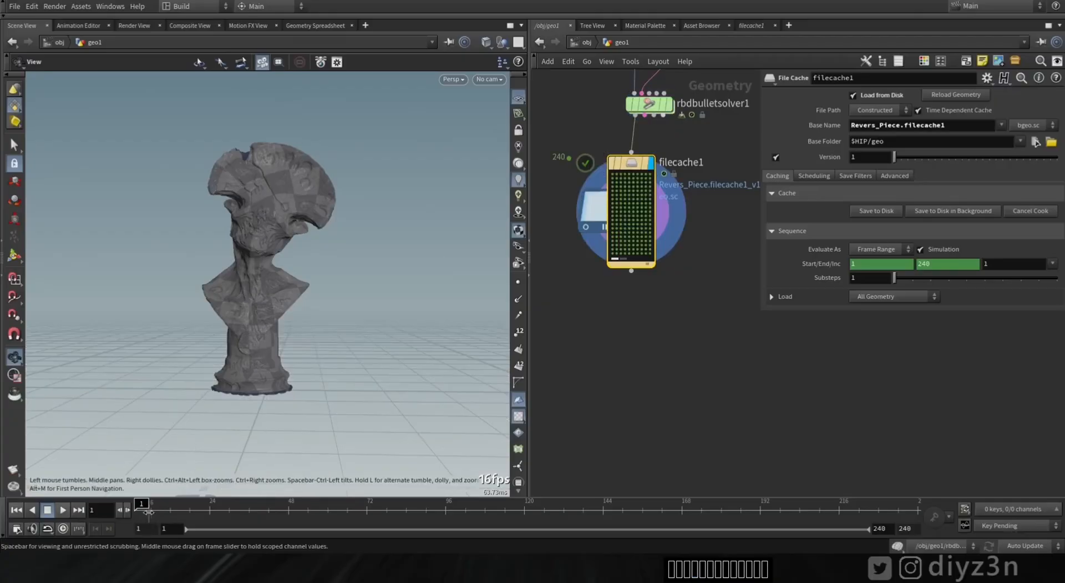
pyautogui.moveTo(149, 512)
pyautogui.mouseDown()
pyautogui.moveTo(392, 519)
pyautogui.moveTo(139, 516)
pyautogui.mouseUp()
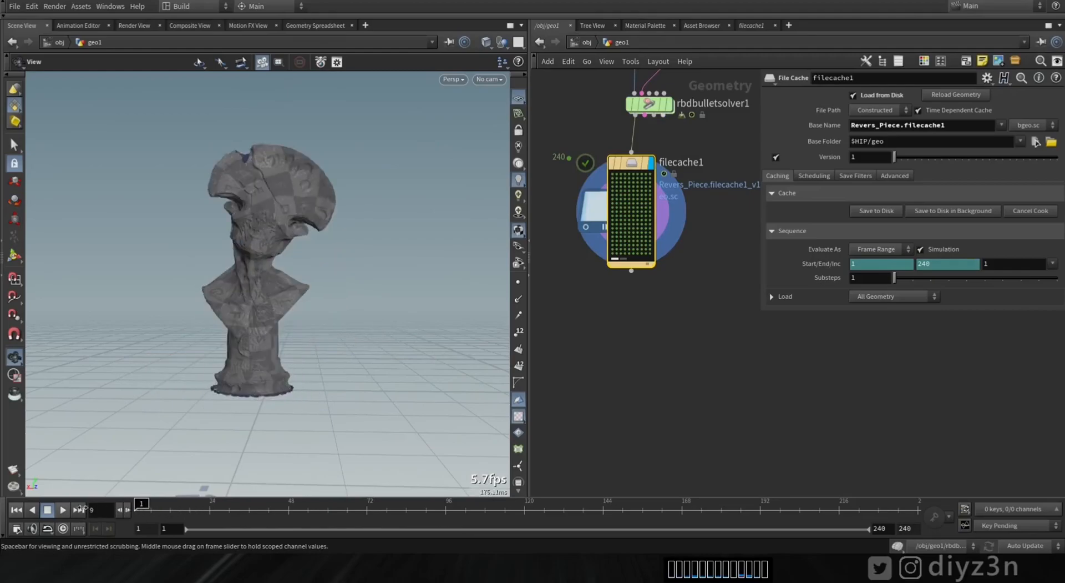
# Step: Add a Retime node connected below the File Cache node and display it
pyautogui.press('Tab')
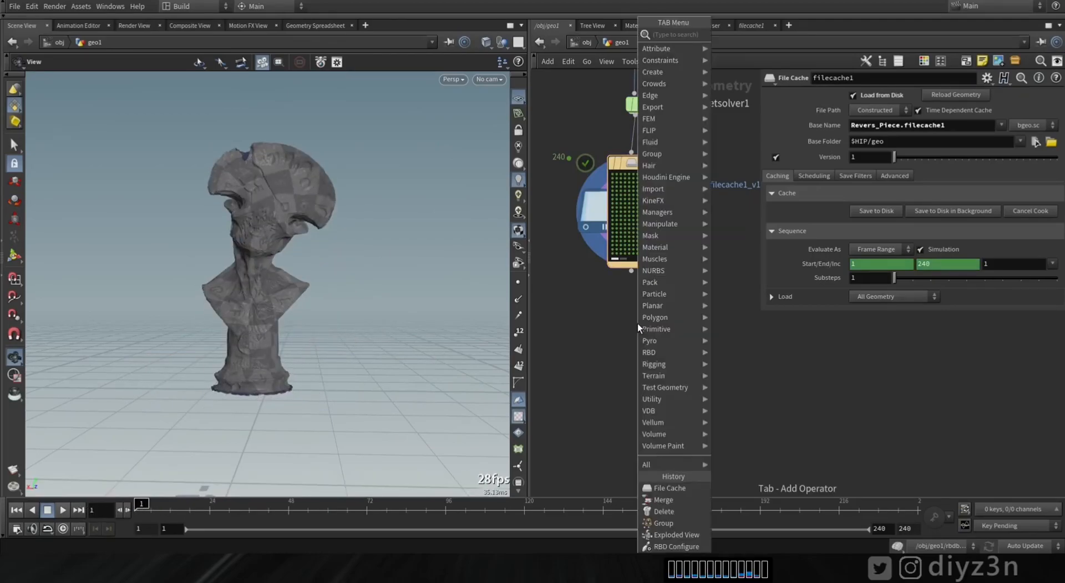
pyautogui.write('ret')
pyautogui.click(741, 36)
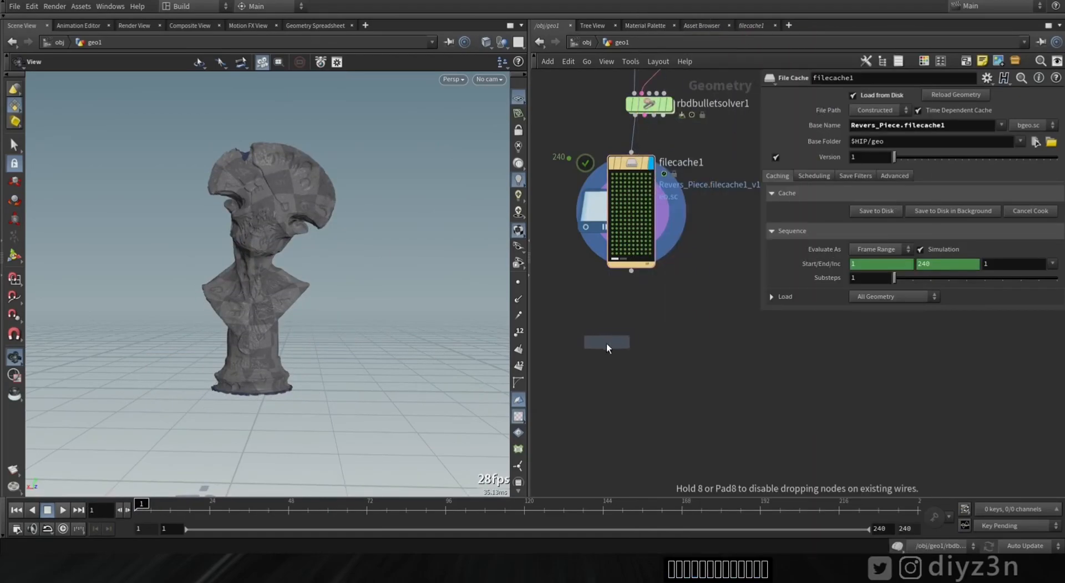
pyautogui.click(609, 341)
pyautogui.moveTo(617, 336); pyautogui.dragTo(620, 321)
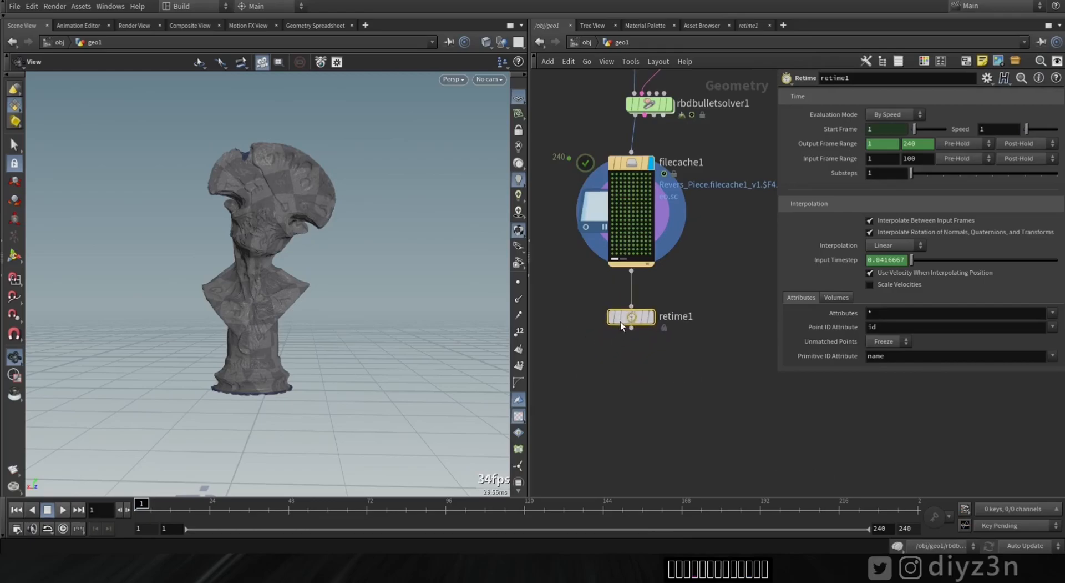
pyautogui.click(655, 316)
# Step: Remove the expressions from the Retime node's output frame range and set its end frame to 80
pyautogui.moveTo(224, 509); pyautogui.dragTo(394, 509)
pyautogui.rightClick(828, 145)
pyautogui.click(865, 285)
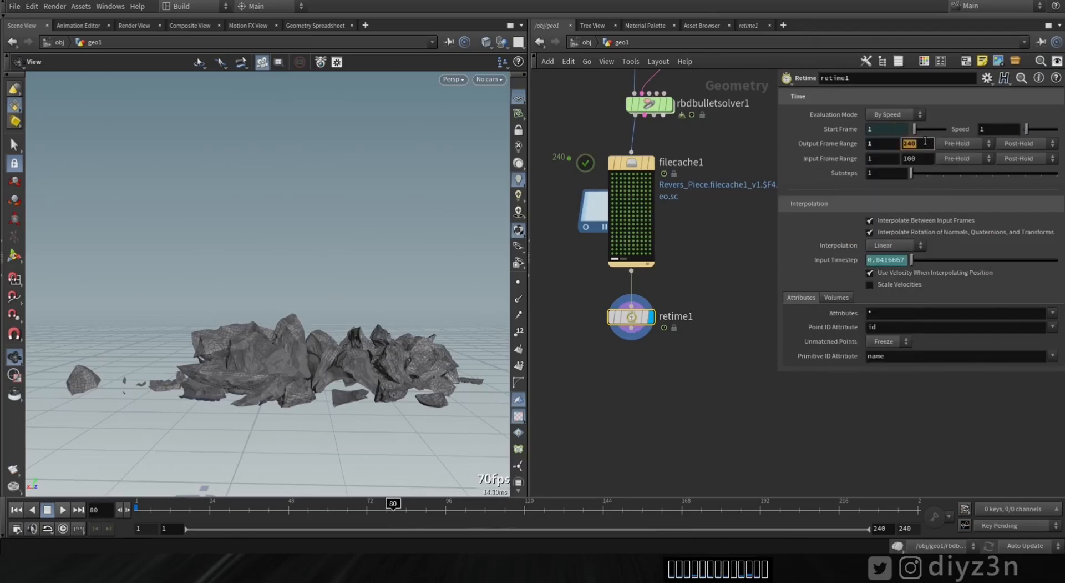
pyautogui.moveTo(410, 508); pyautogui.dragTo(648, 515)
# Step: Set the output frame range's behaviour outside its limits to Pre-Zigzag and Post-Zigzag
pyautogui.click(957, 143)
pyautogui.click(959, 192)
pyautogui.click(1019, 143)
pyautogui.click(1021, 192)
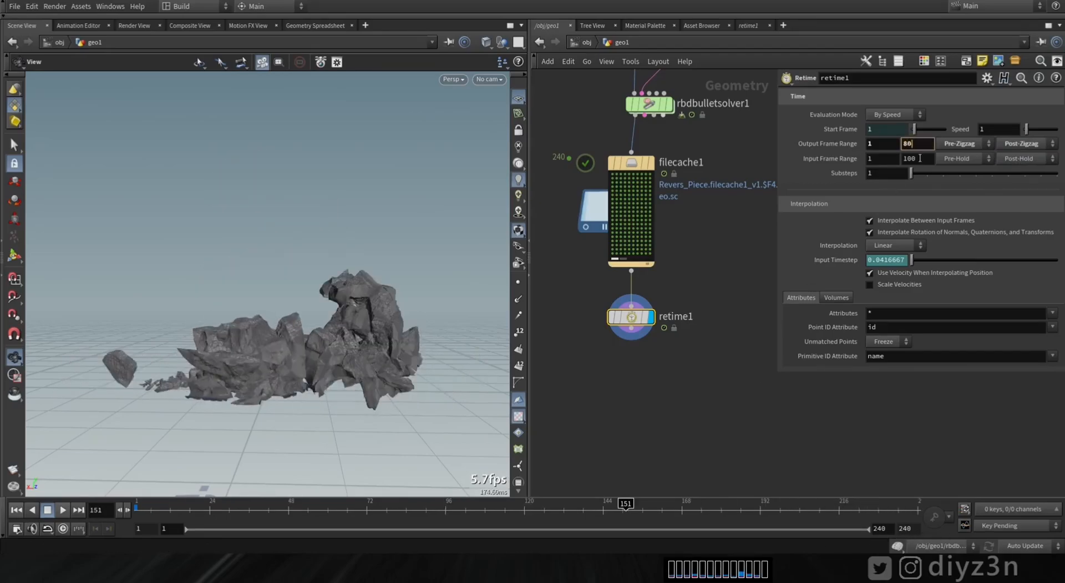
# Step: Set the Retime node's input frame range end to 80 and return the output range's pre behaviour to Pre-Hold
pyautogui.doubleClick(920, 159)
pyautogui.write('80')
pyautogui.moveTo(159, 508); pyautogui.dragTo(808, 523)
pyautogui.click(965, 154)
pyautogui.moveTo(279, 234); pyautogui.dragTo(304, 261)
# Step: Place a Group Create node beside the Retime node, wire it from the File Cache node and display it
pyautogui.moveTo(632, 324); pyautogui.dragTo(584, 324)
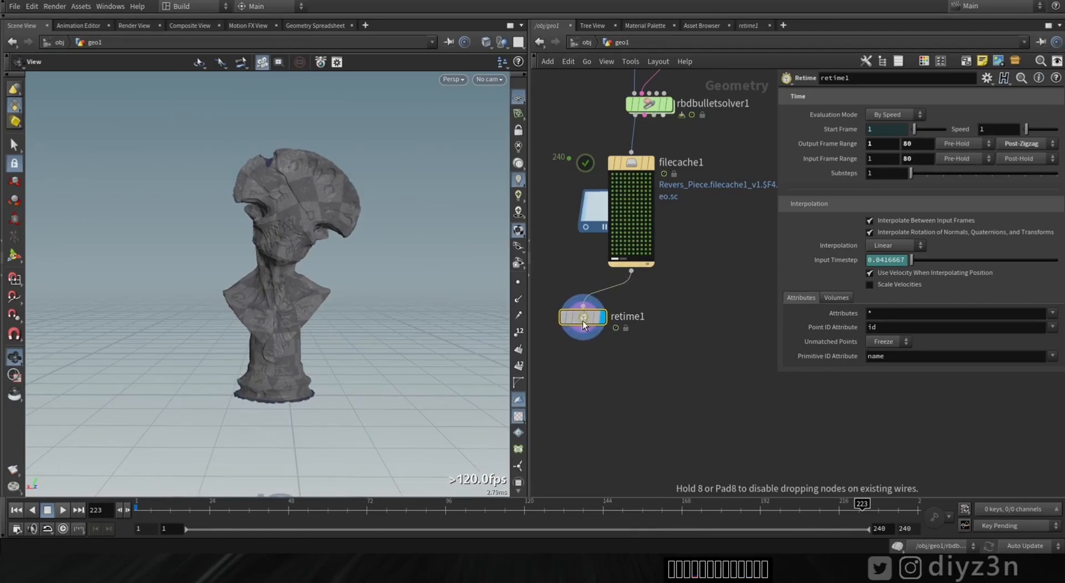
pyautogui.press('Tab')
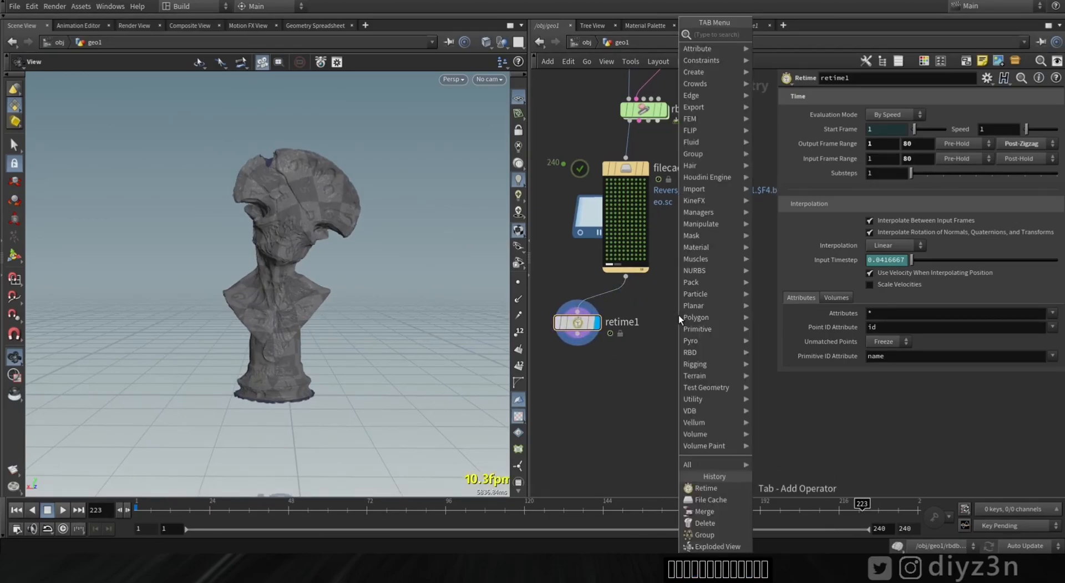
pyautogui.write('gr')
pyautogui.click(788, 45)
pyautogui.click(692, 319)
pyautogui.moveTo(682, 311); pyautogui.dragTo(625, 276)
pyautogui.click(713, 322)
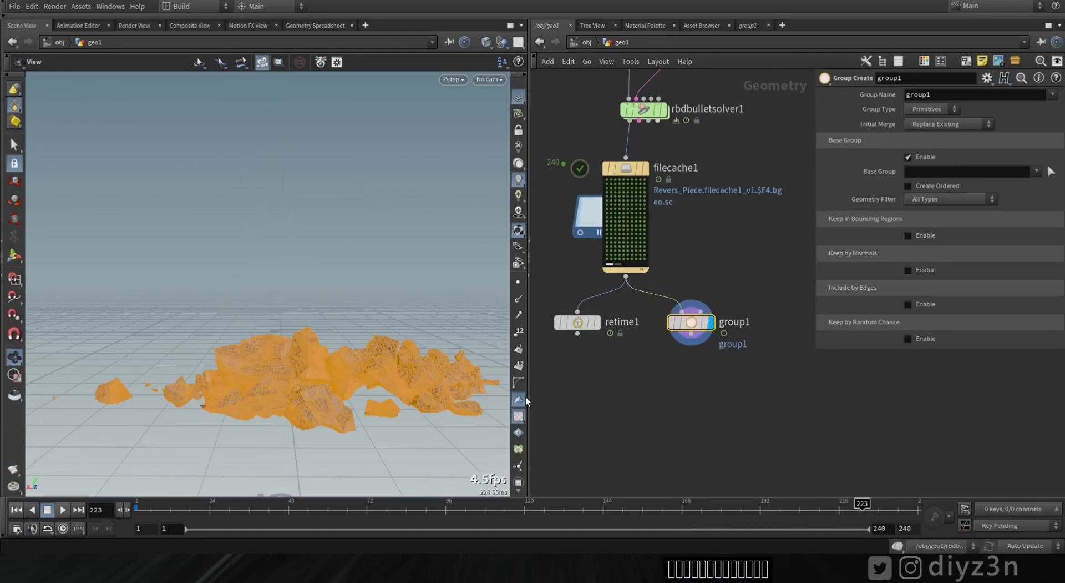
# Step: Disable the group's base group, enable Keep by Random Chance at 30.9 percent and check the selection at frame 24
pyautogui.click(308, 505)
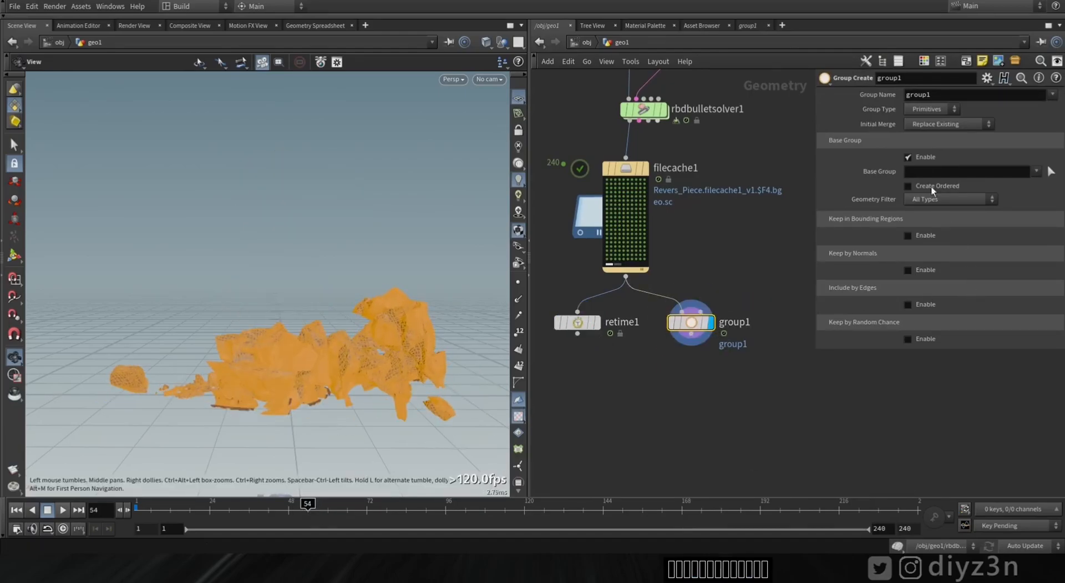
pyautogui.click(910, 294)
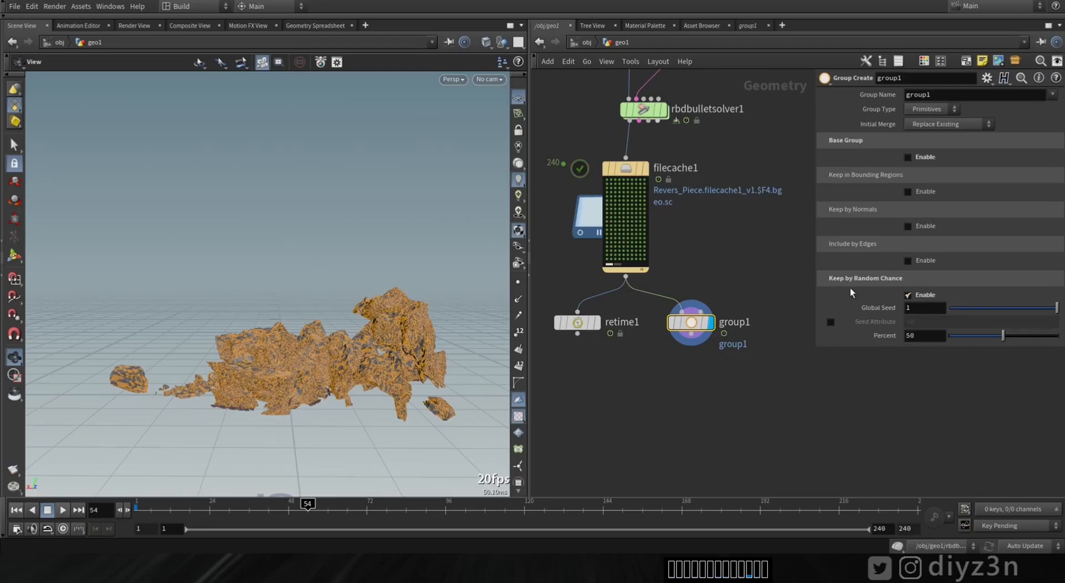
pyautogui.moveTo(996, 335); pyautogui.dragTo(983, 335)
pyautogui.scroll(5, 422, 372)
pyautogui.scroll(-5, 340, 352)
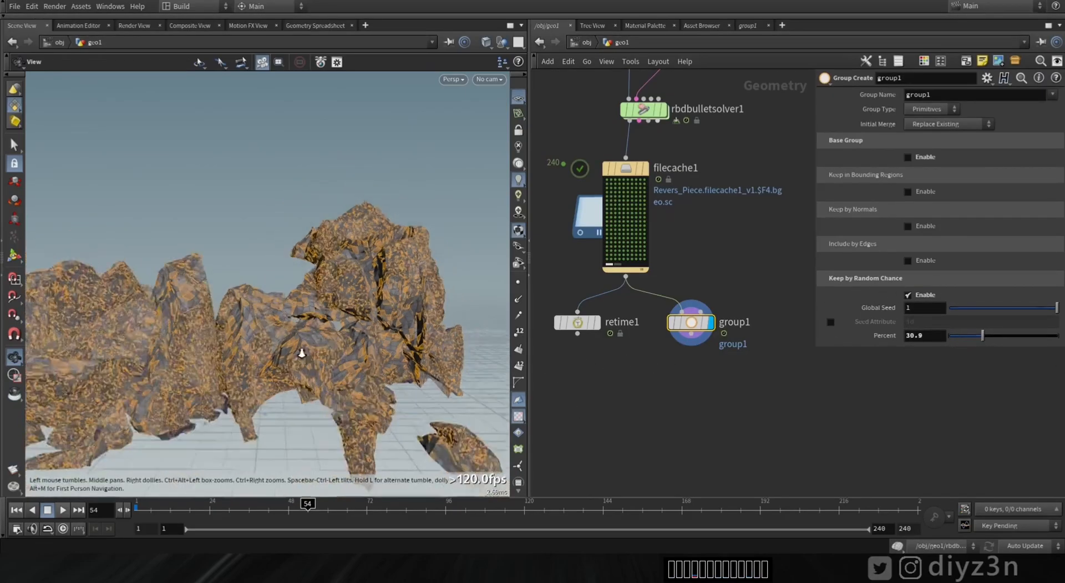
pyautogui.moveTo(283, 373); pyautogui.dragTo(369, 284)
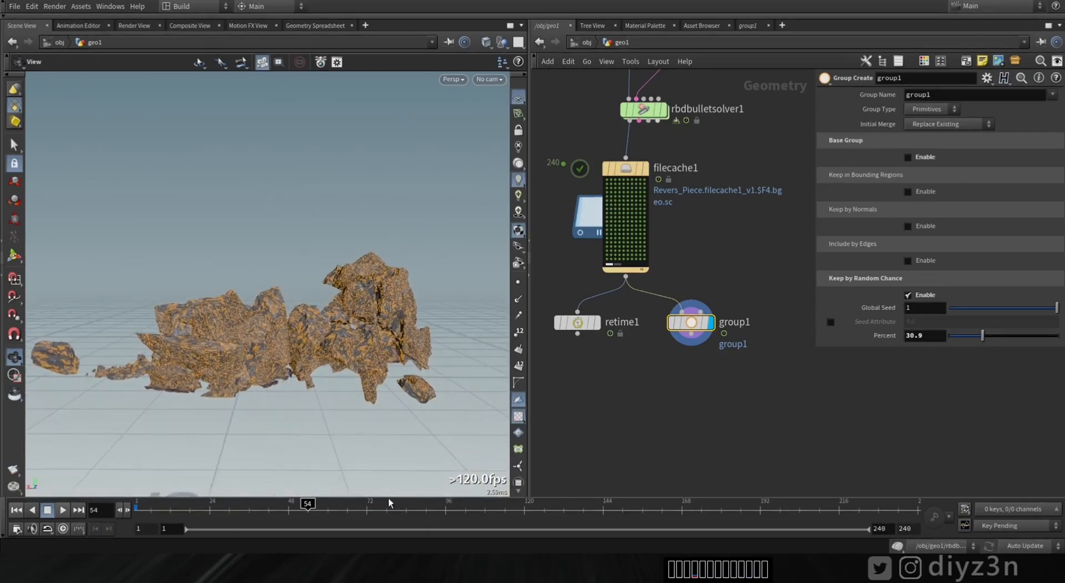
pyautogui.moveTo(308, 509); pyautogui.dragTo(209, 509)
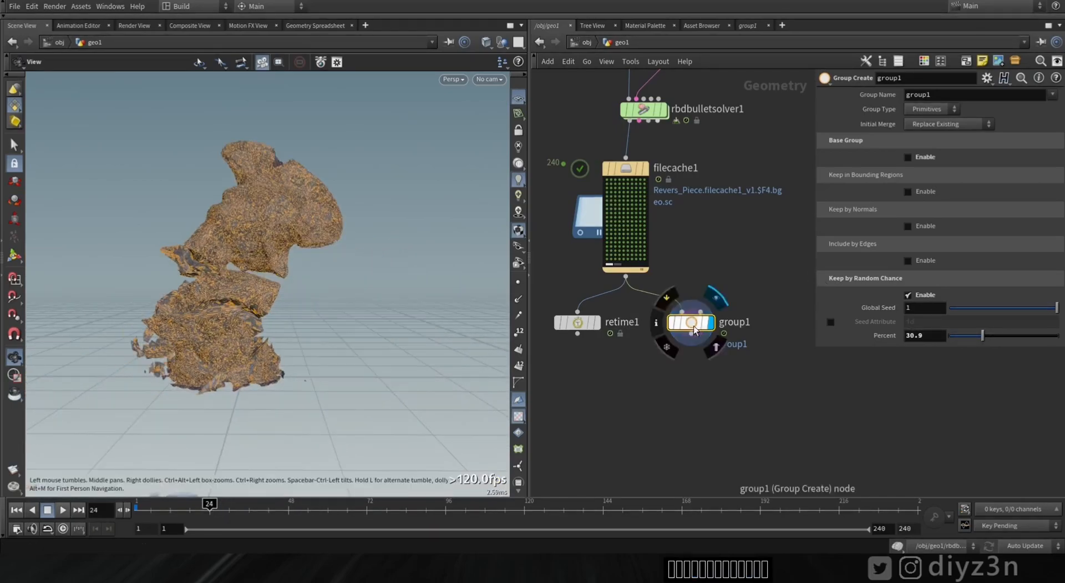
# Step: Display the Retime node and examine the File Cache node's geometry info, including its attributes and primitive groups
pyautogui.click(598, 324)
pyautogui.moveTo(227, 328); pyautogui.dragTo(248, 261)
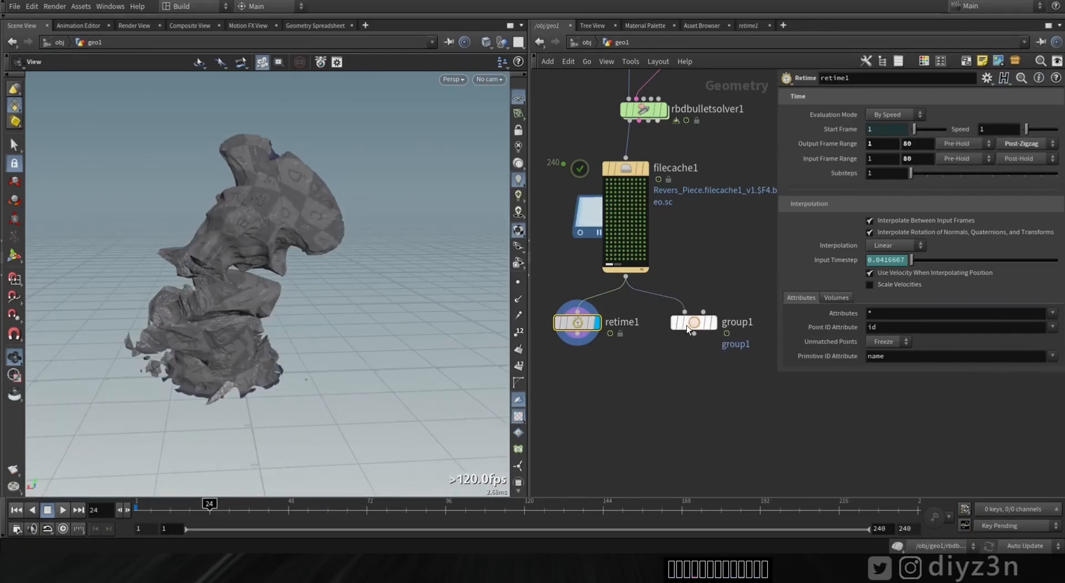
pyautogui.moveTo(637, 176); pyautogui.dragTo(680, 181, button='middle')
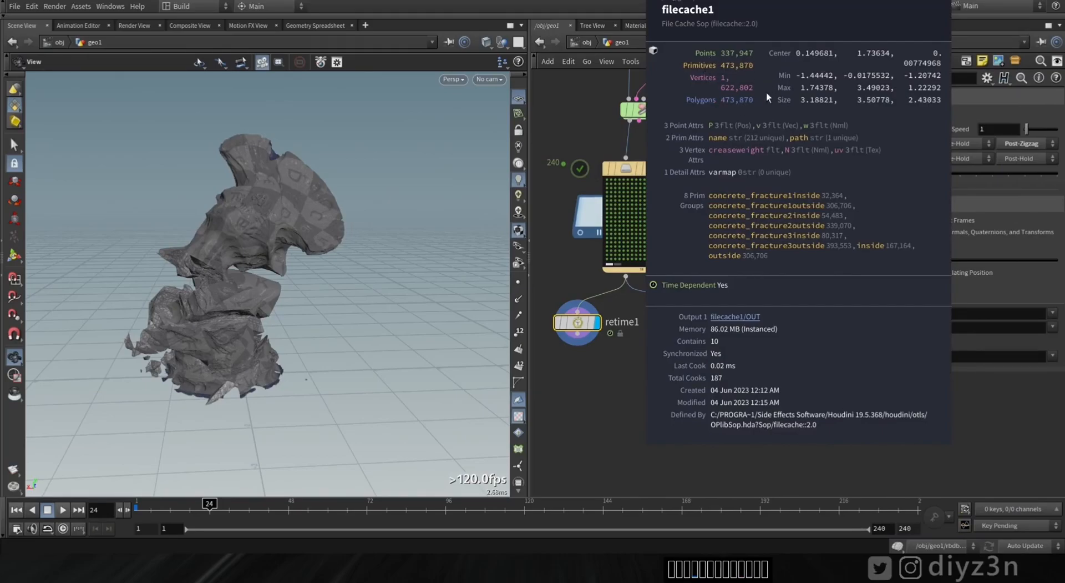
pyautogui.moveTo(768, 91); pyautogui.dragTo(747, 117, button='middle')
# Step: Insert an RBD Configure node between the RBD Material Fracture node and the attribute adjustment and Bullet Solver nodes
pyautogui.moveTo(698, 231); pyautogui.dragTo(711, 433, button='middle')
pyautogui.moveTo(700, 237); pyautogui.dragTo(699, 245)
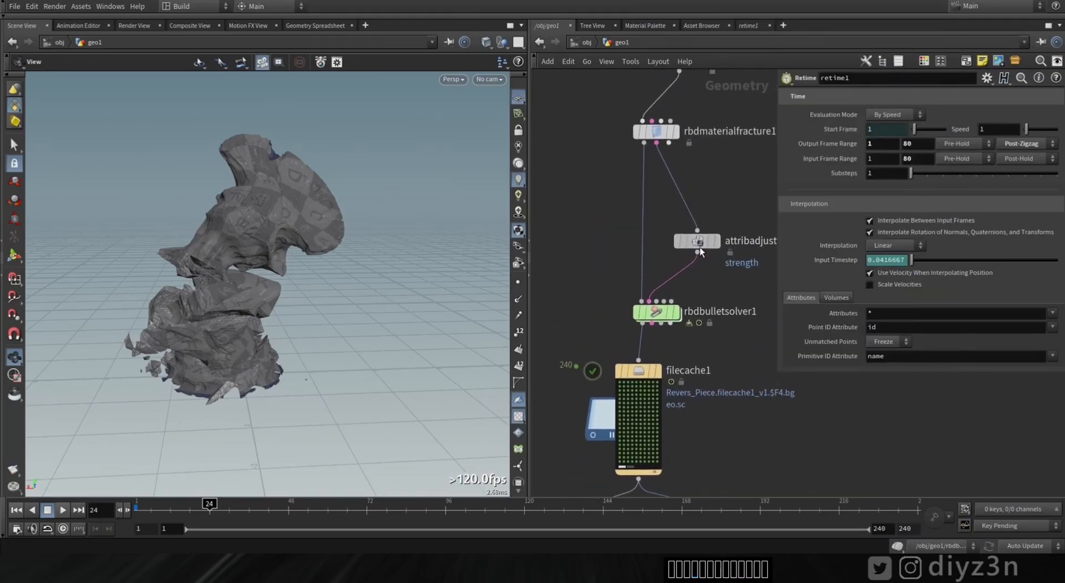
pyautogui.press('Tab')
pyautogui.write('rbd')
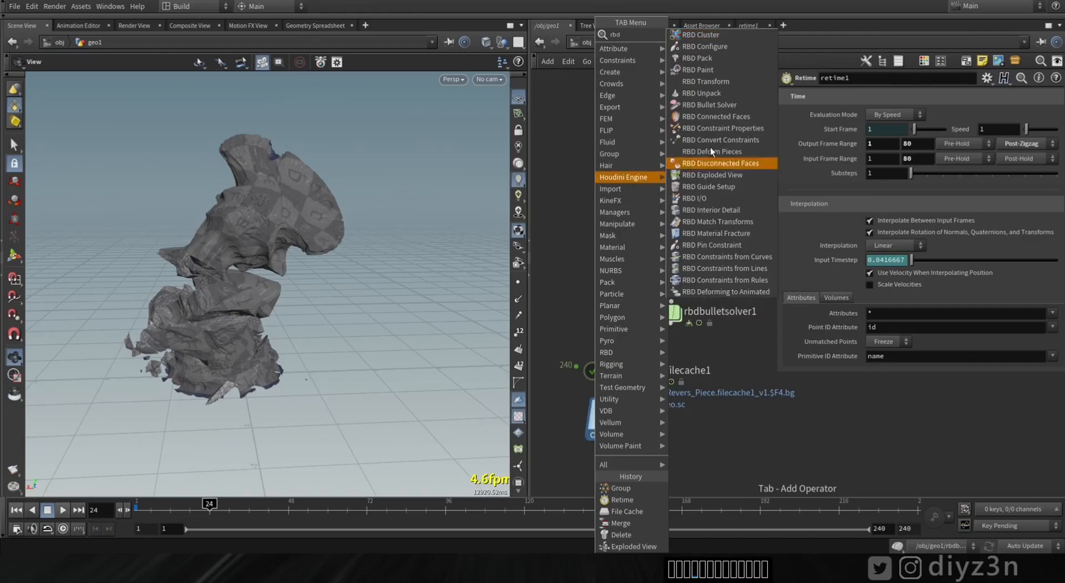
pyautogui.click(761, 48)
pyautogui.click(665, 171)
pyautogui.press('p')
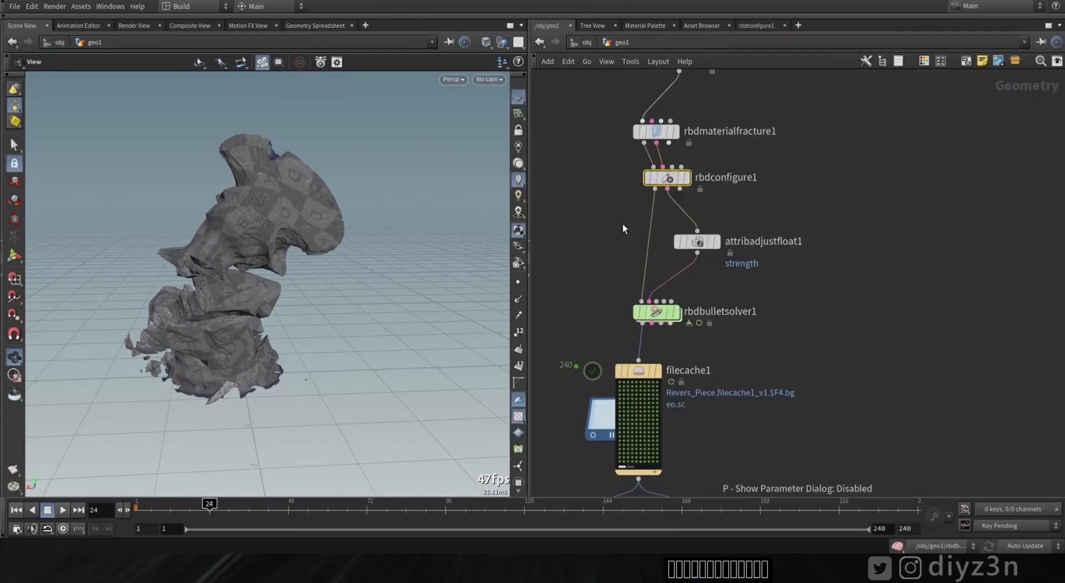
# Step: Re-cache the configured simulation to disk with the File Cache node and inspect the cached geometry's info
pyautogui.moveTo(621, 326); pyautogui.dragTo(634, 151, button='middle')
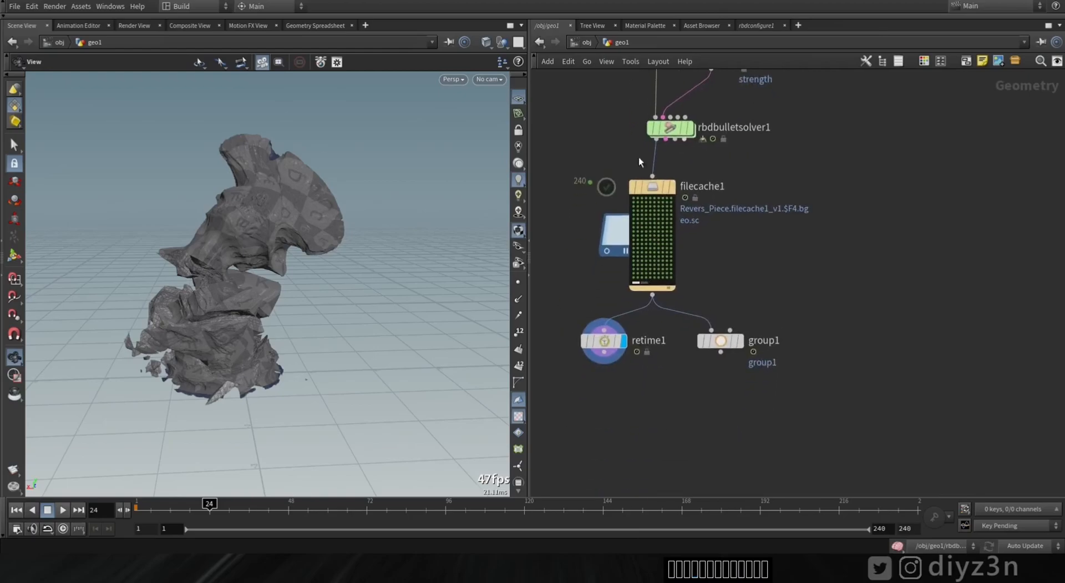
pyautogui.press('p')
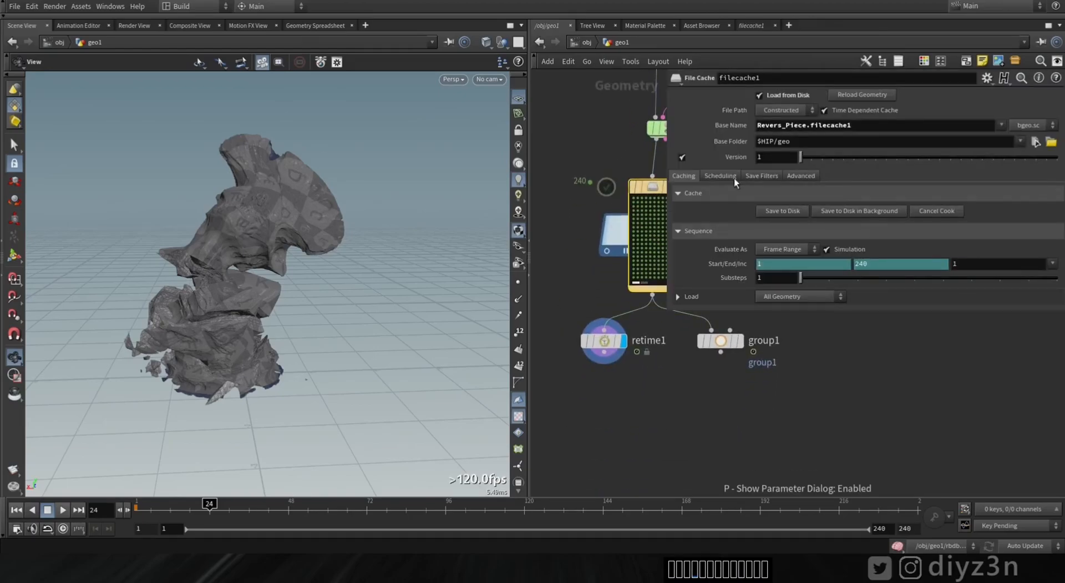
pyautogui.moveTo(668, 312); pyautogui.dragTo(754, 332)
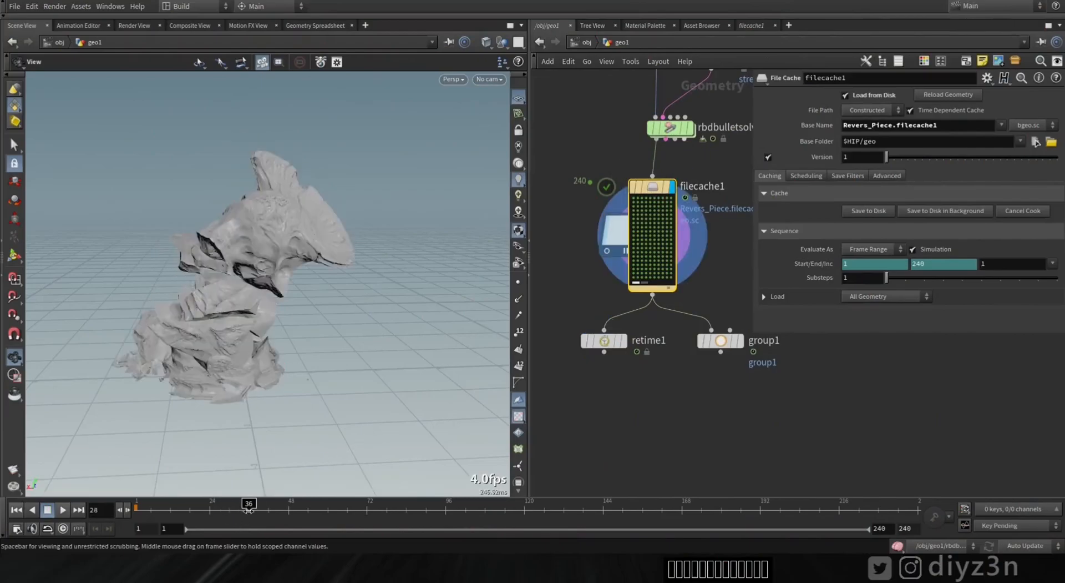
pyautogui.middleClick(655, 187)
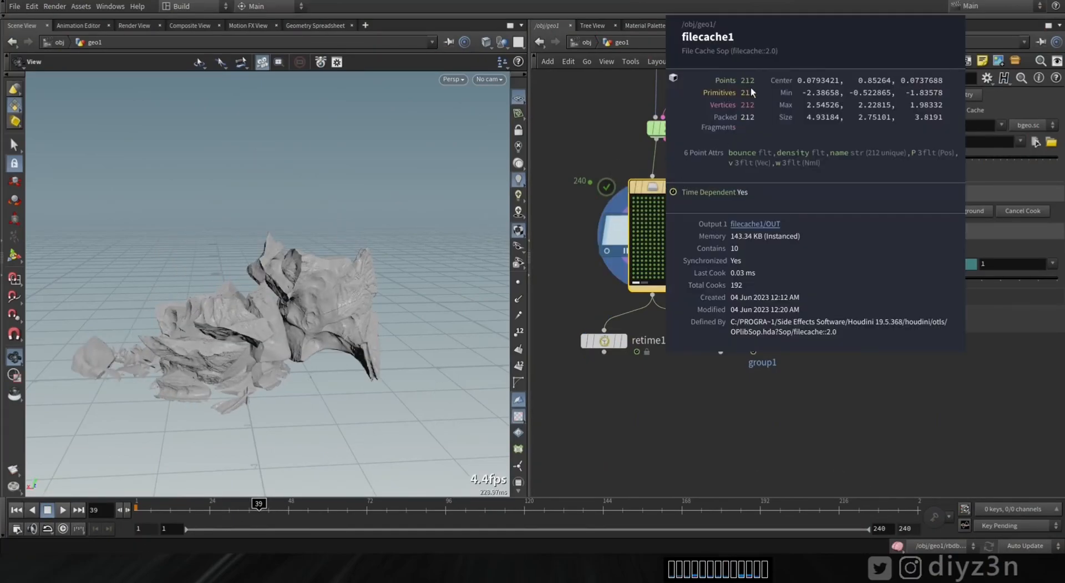
pyautogui.middleClick(657, 188)
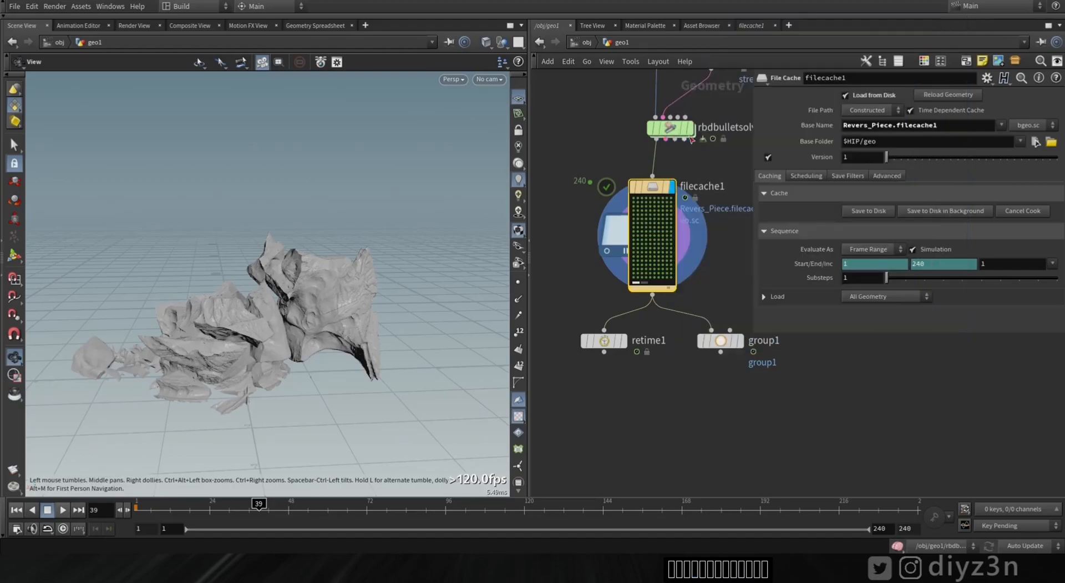
# Step: Display the Group Create node, set its Keep by Random Chance to 21.5 percent and check the selection at frame 1
pyautogui.click(740, 340)
pyautogui.scroll(-1, 951, 294)
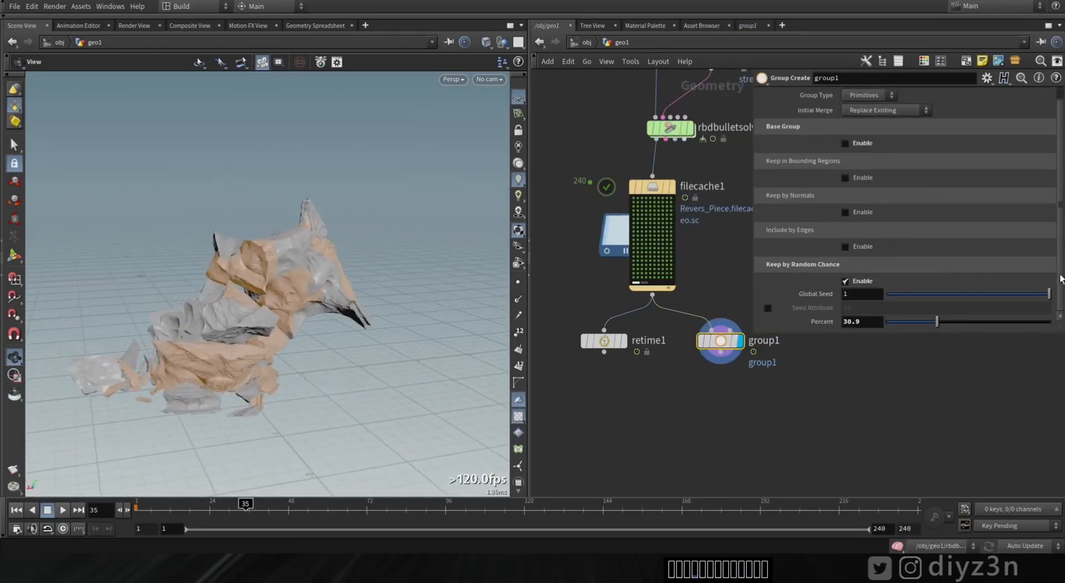
pyautogui.moveTo(1005, 326); pyautogui.dragTo(922, 326)
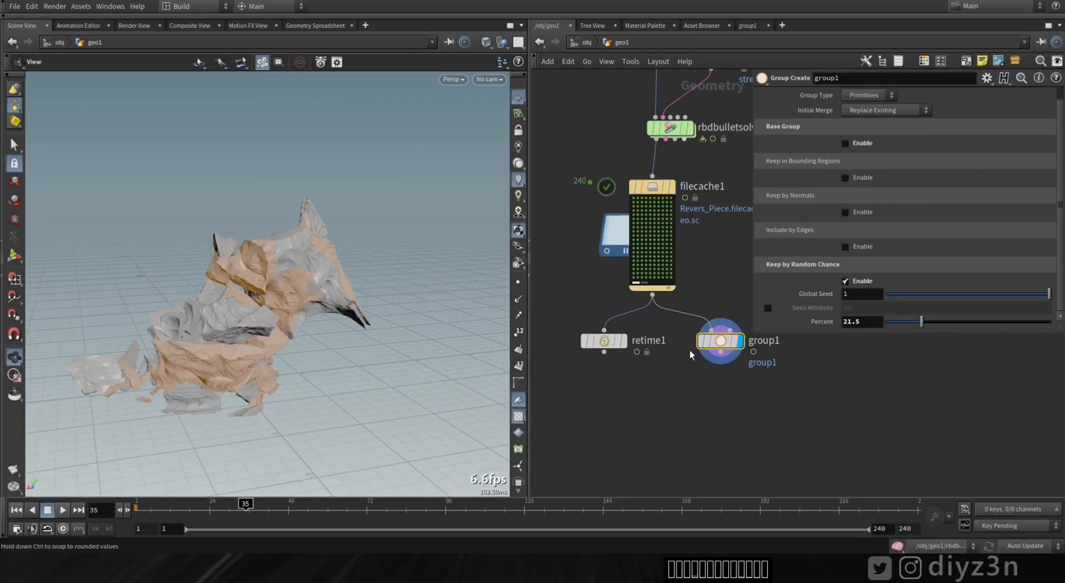
pyautogui.click(18, 511)
pyautogui.moveTo(222, 316)
pyautogui.mouseDown()
pyautogui.moveTo(244, 308)
pyautogui.moveTo(214, 331)
pyautogui.mouseUp()
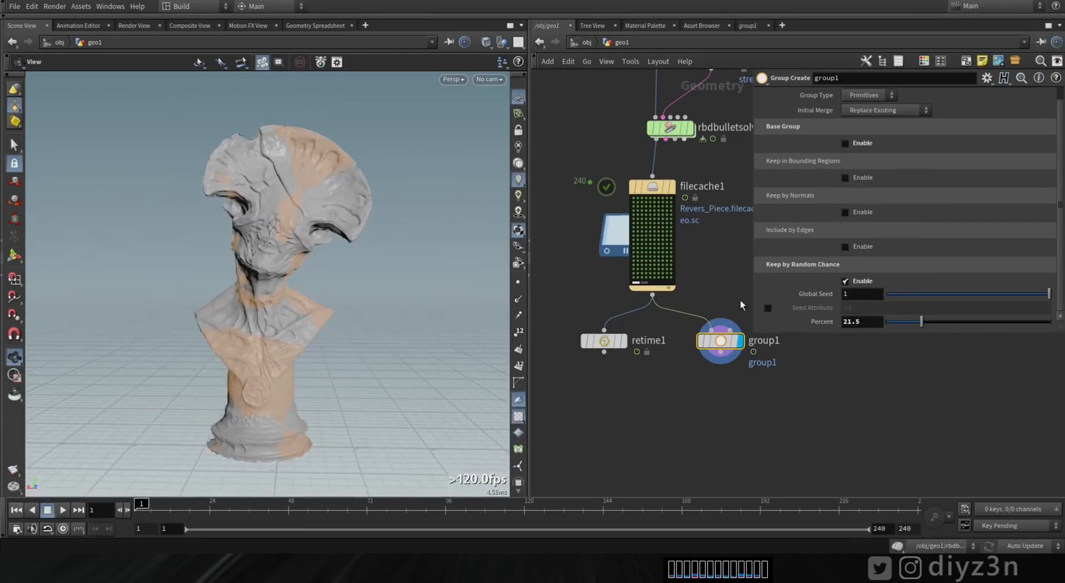
pyautogui.moveTo(298, 378); pyautogui.dragTo(319, 382)
# Step: Add a Delete node wired from the Group Create node, display it and place the Retime node below it
pyautogui.press('Tab')
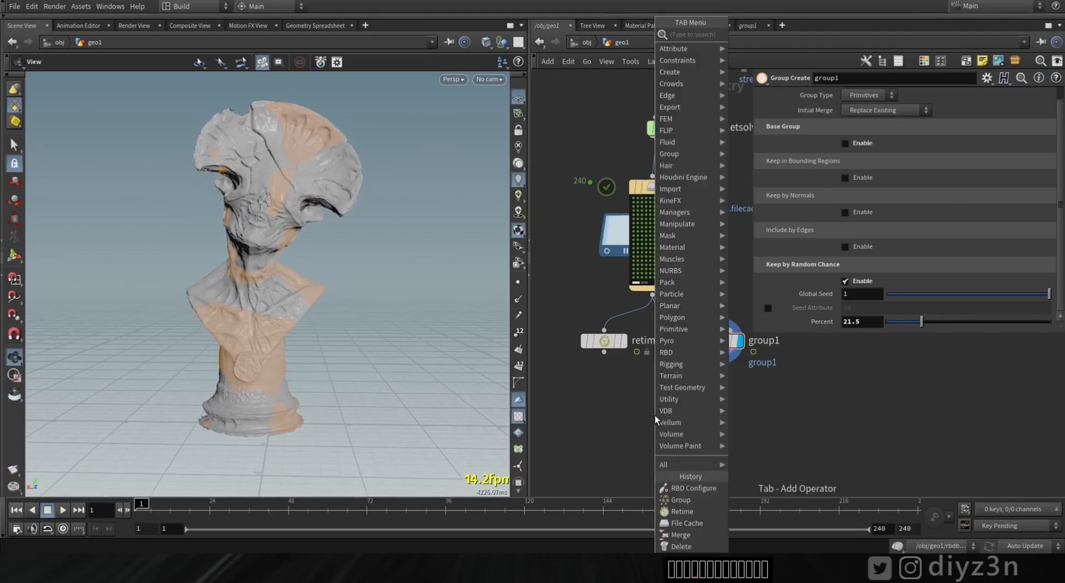
pyautogui.write('de')
pyautogui.click(768, 37)
pyautogui.click(638, 389)
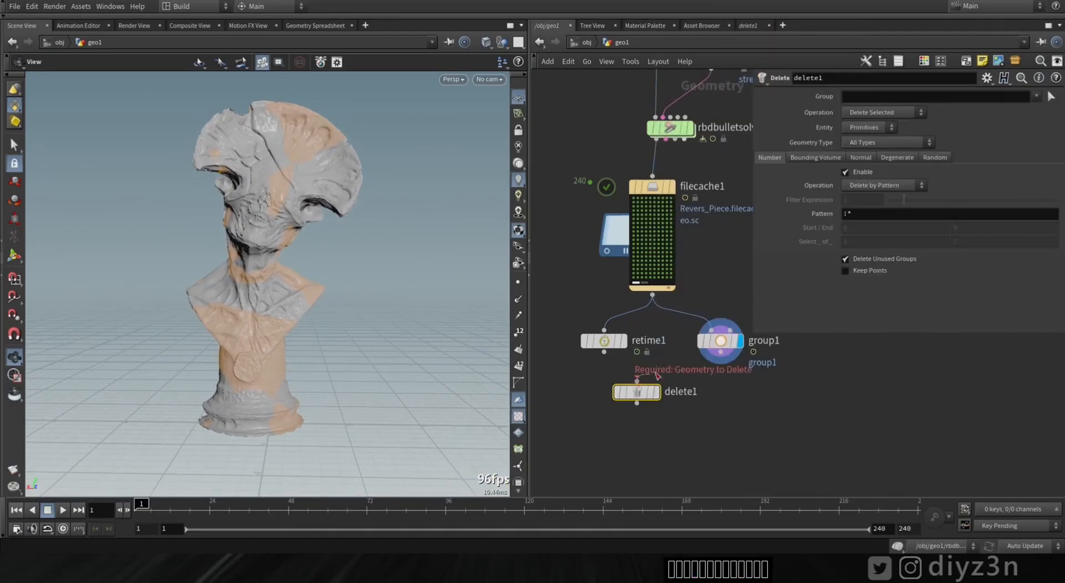
pyautogui.moveTo(610, 341); pyautogui.dragTo(592, 435)
pyautogui.click(657, 392)
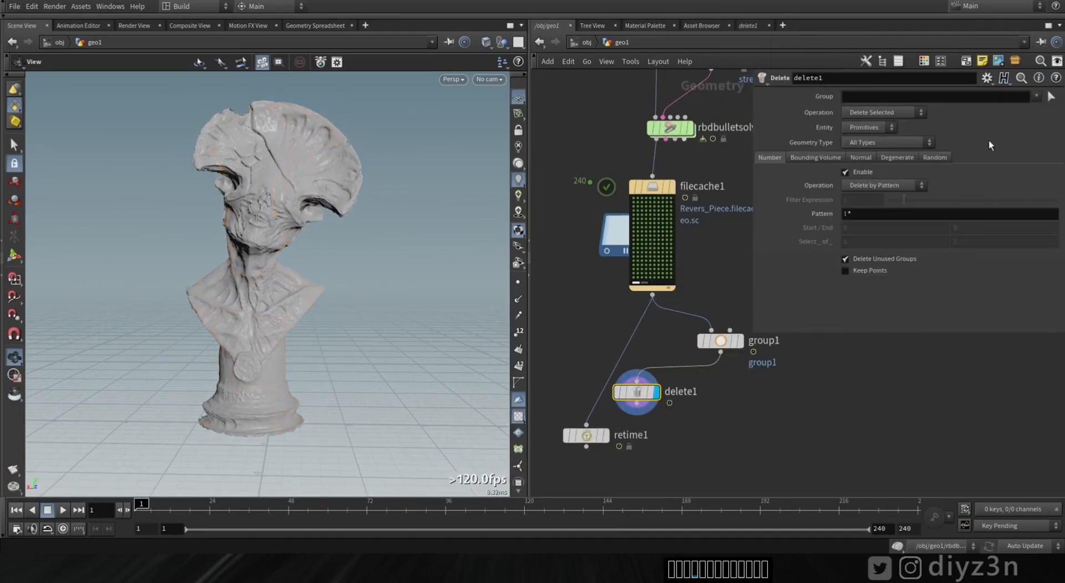
# Step: Set the Delete node's group to group1, feed it into the Retime node and preview the retimed pieces
pyautogui.click(1046, 110)
pyautogui.moveTo(591, 408); pyautogui.dragTo(637, 403)
pyautogui.click(606, 435)
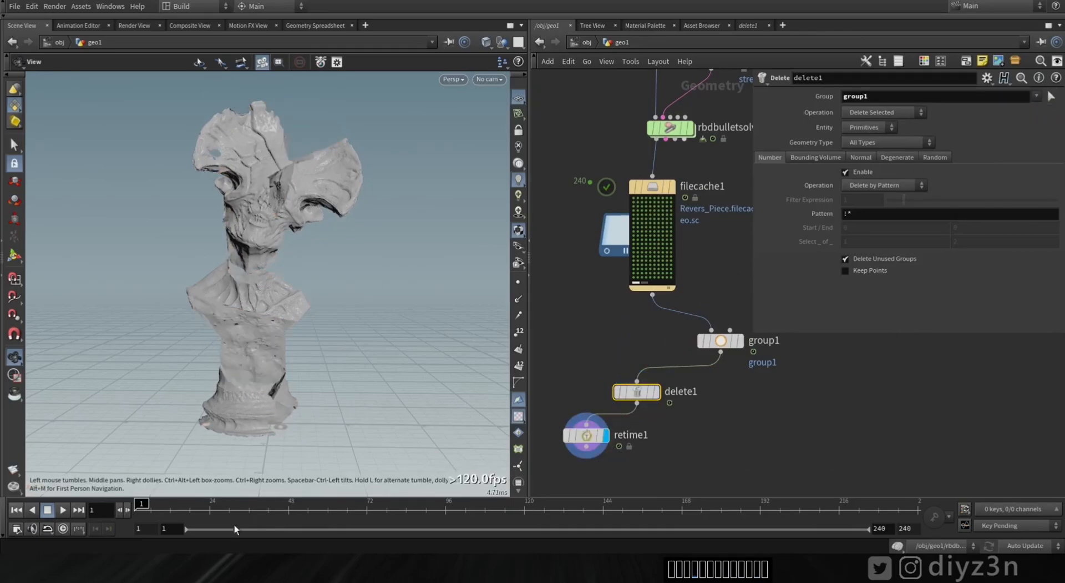
pyautogui.moveTo(183, 509); pyautogui.dragTo(136, 508)
# Step: Duplicate the Delete node on the group's output, set the copy's operation to Delete Non-Selected and display it
pyautogui.hotkey('ctrl', 'c')
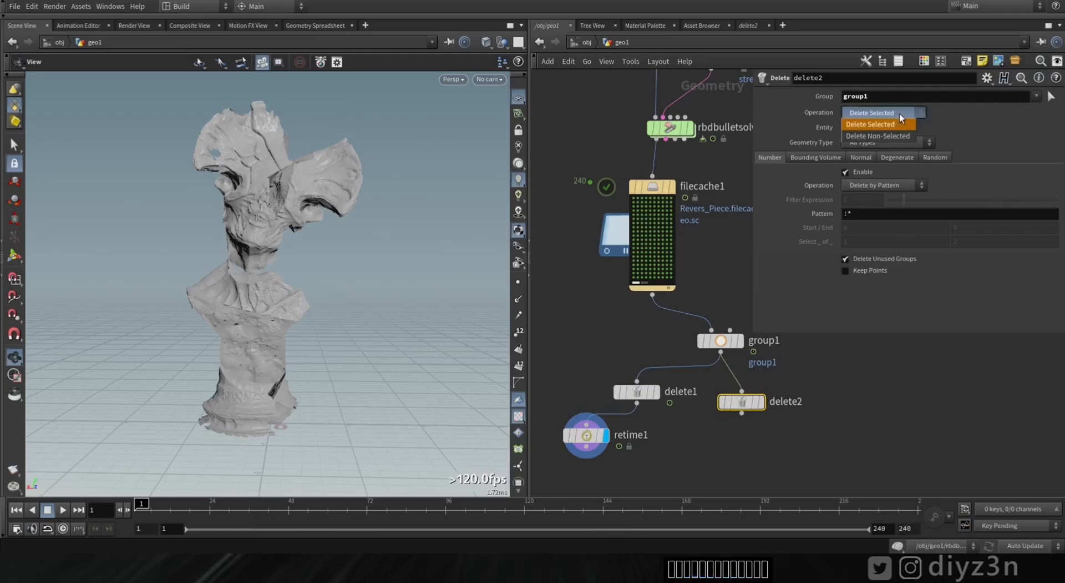
pyautogui.click(878, 136)
pyautogui.moveTo(744, 411)
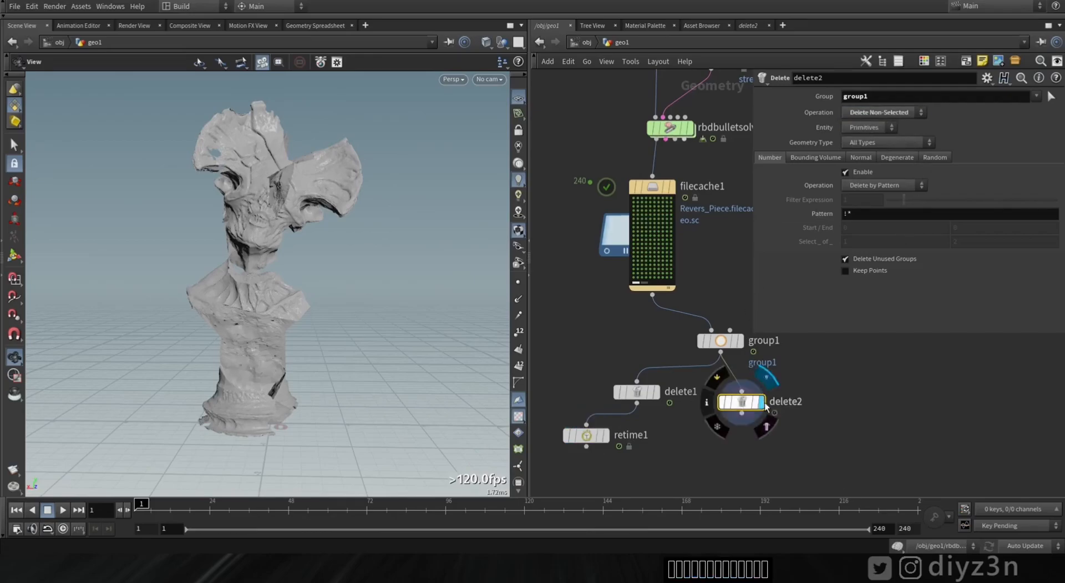
pyautogui.click(767, 379)
# Step: Merge the Retime node and the second Delete node with a Merge node, display it and play the animation
pyautogui.press('Tab')
pyautogui.write('mer')
pyautogui.click(757, 34)
pyautogui.moveTo(557, 336); pyautogui.dragTo(660, 376)
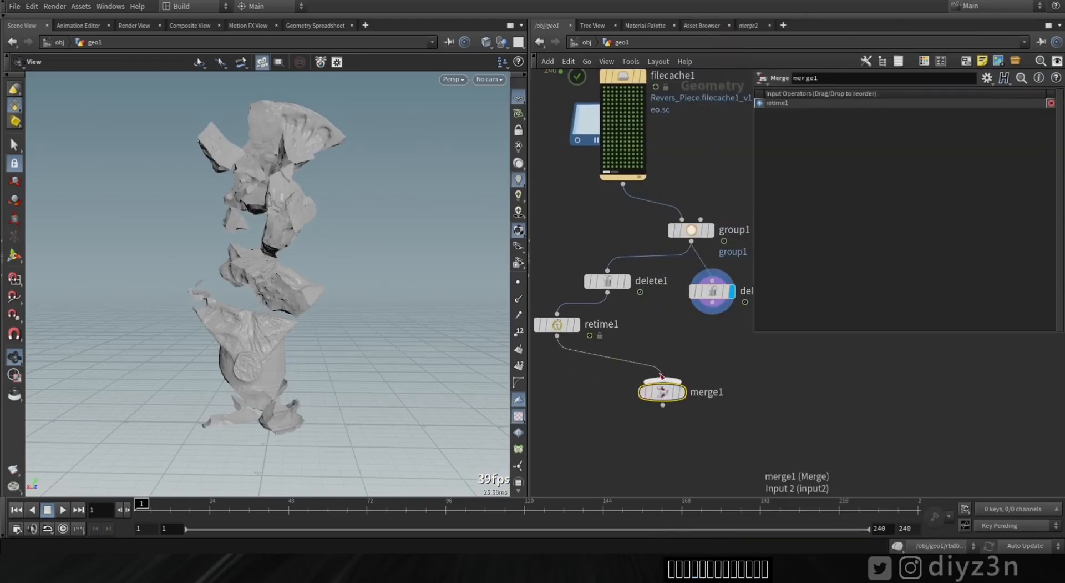
pyautogui.click(682, 392)
pyautogui.click(62, 513)
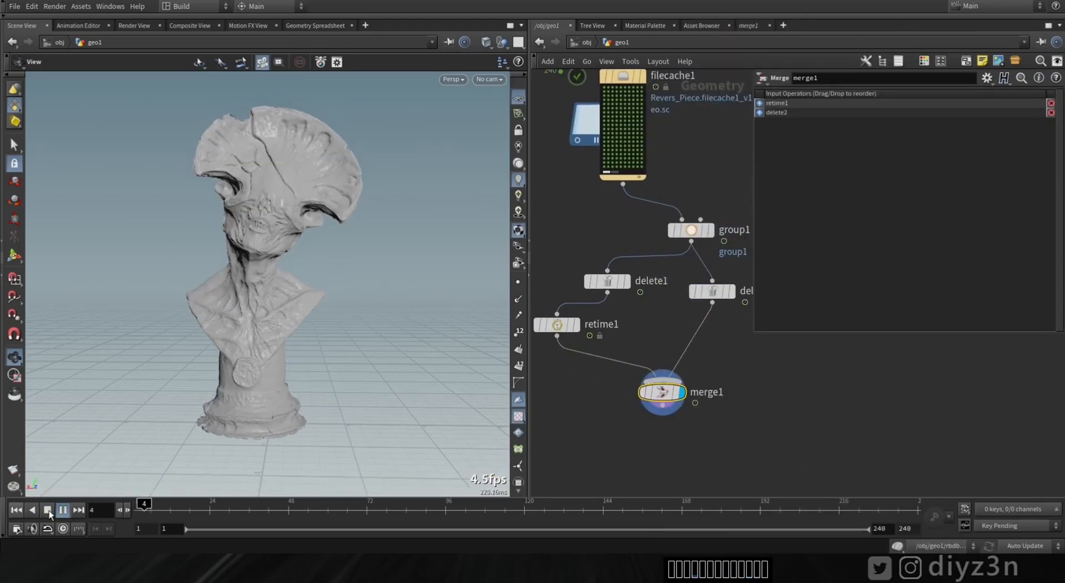